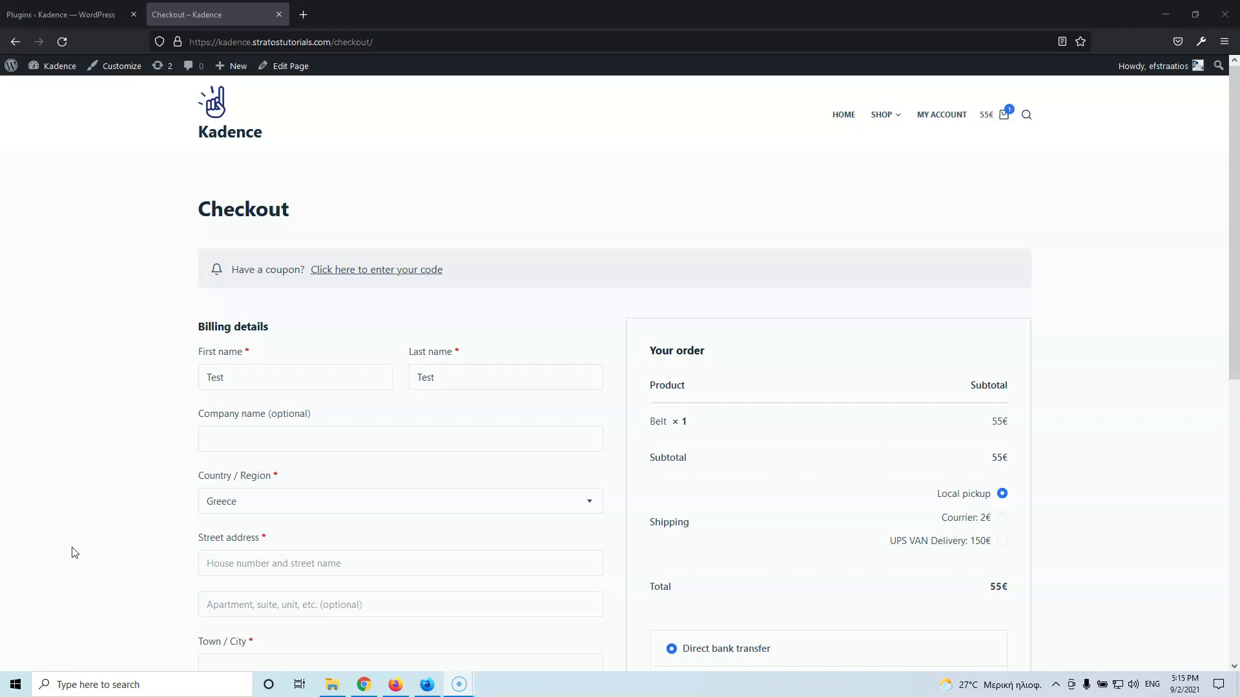
- Review the default billing fields and order summary on the store's checkout page
click(146, 404)
scroll(170, 389, down, 1)
scroll(258, 406, down, 3)
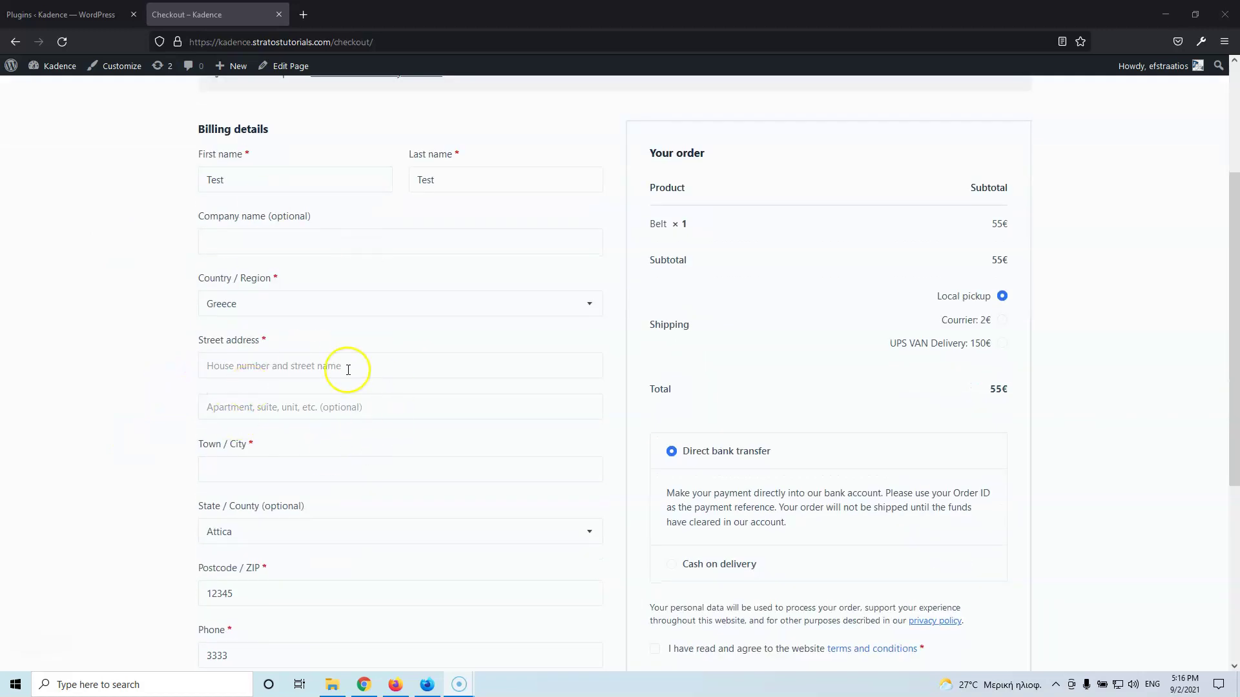
scroll(336, 365, up, 2)
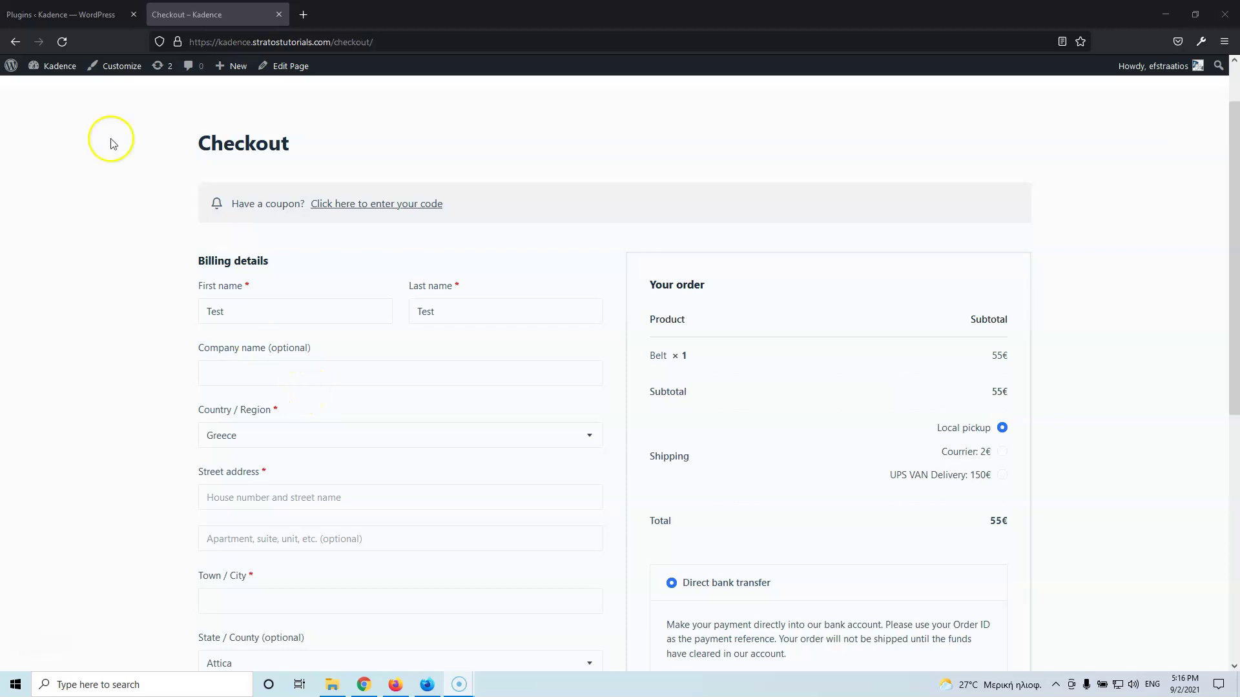
- Search the plugin directory for "checkout", and install and activate Checkout Field Editor (Checkout Manager) for WooCommerce
click(58, 15)
click(188, 98)
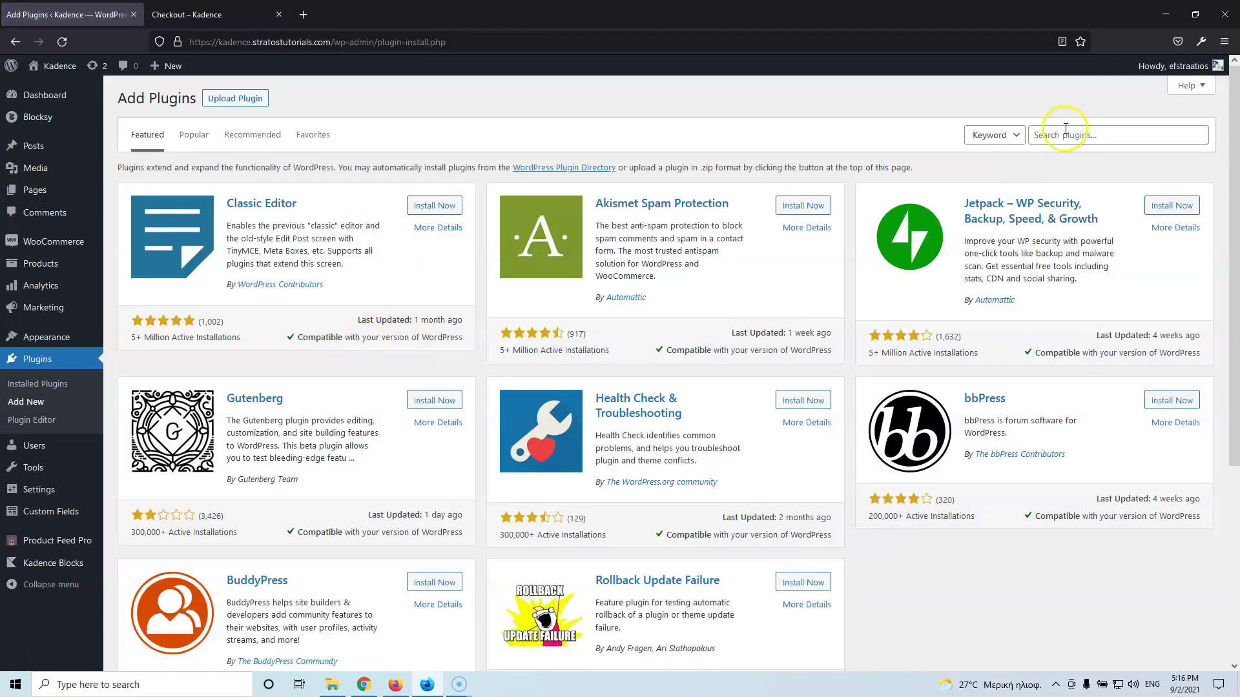
click(1069, 129)
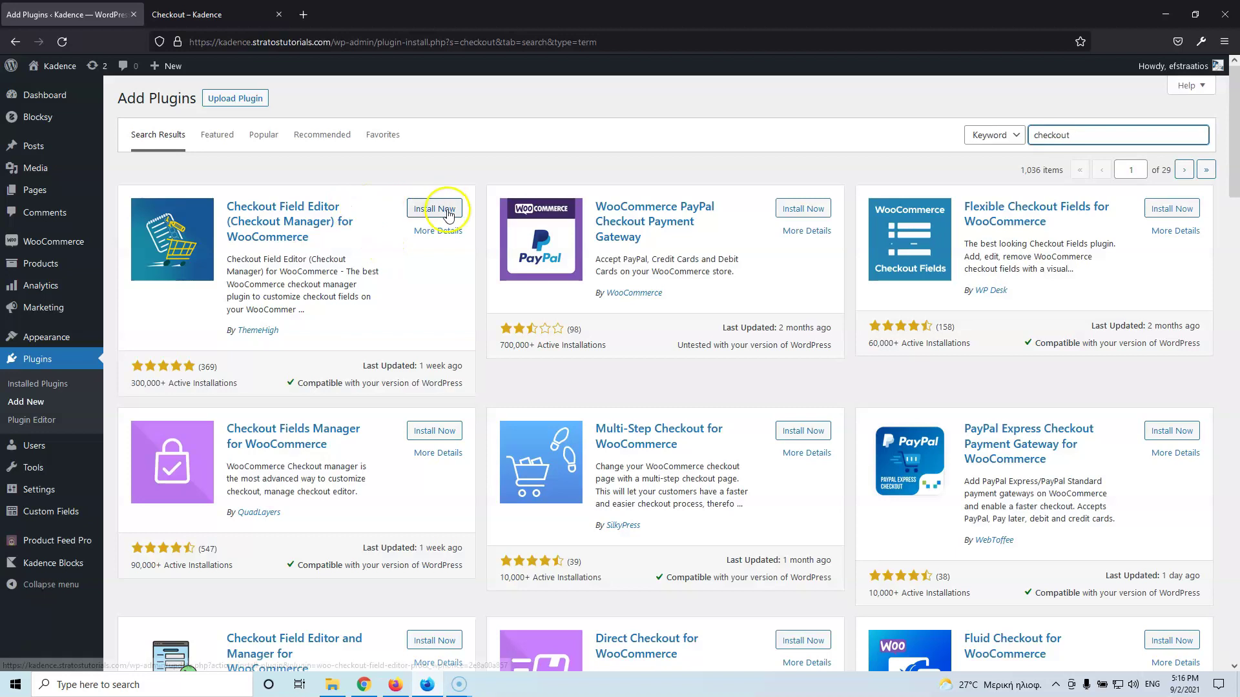
click(448, 215)
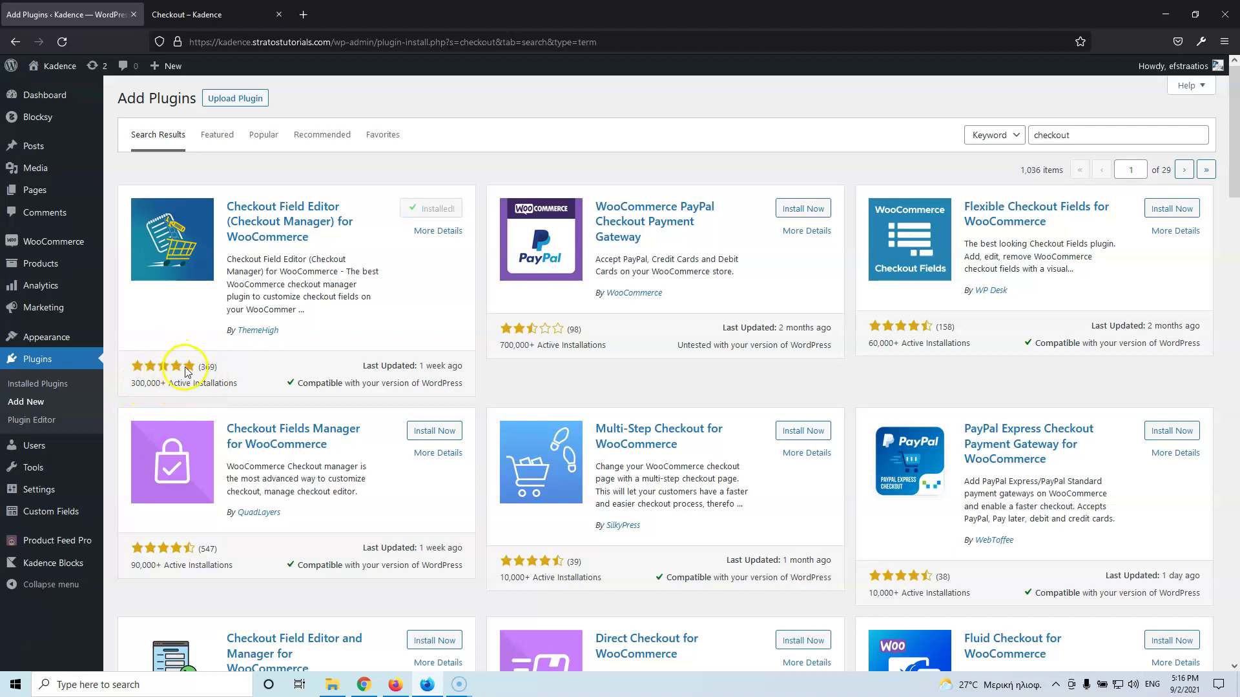
click(437, 211)
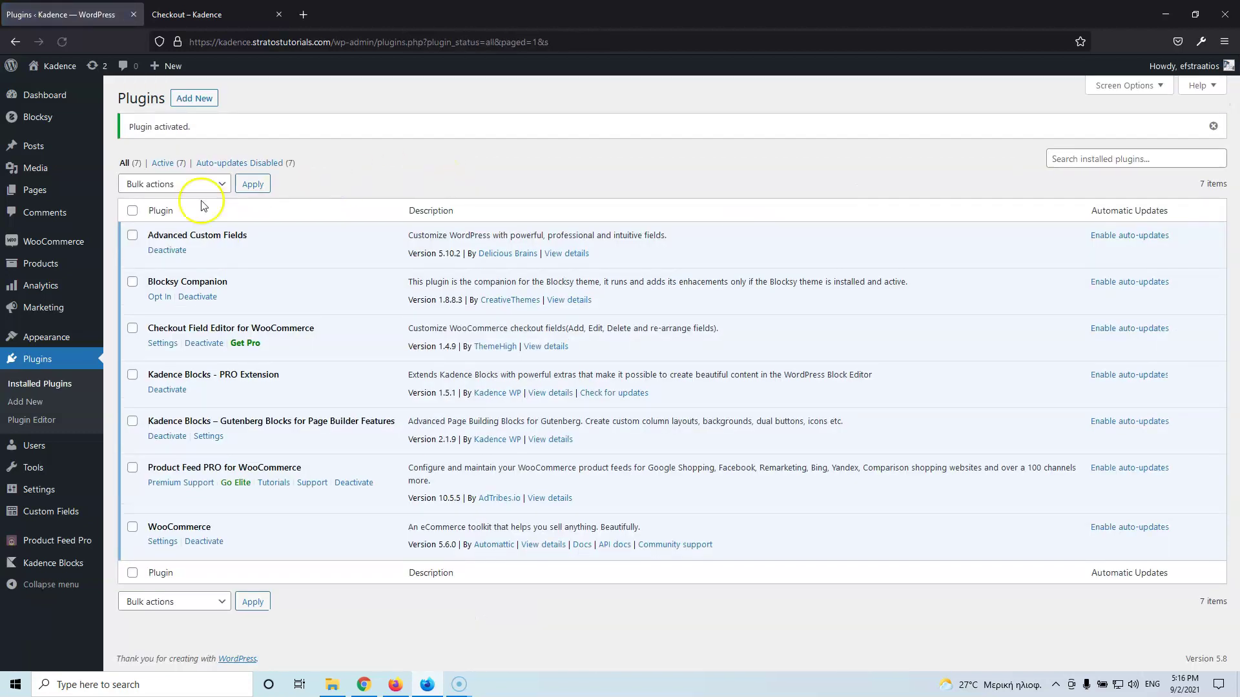
- Open WooCommerce's Checkout Form page and review the locale override options in its advanced settings
mouse_move(101, 252)
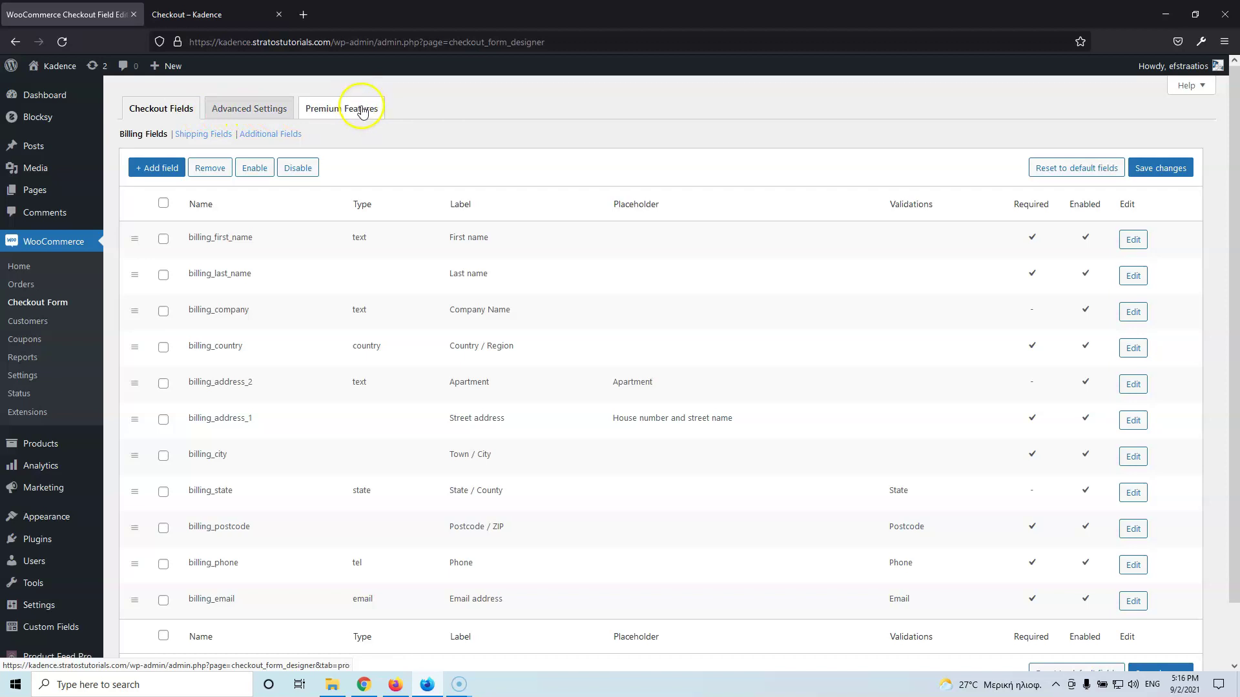
click(243, 115)
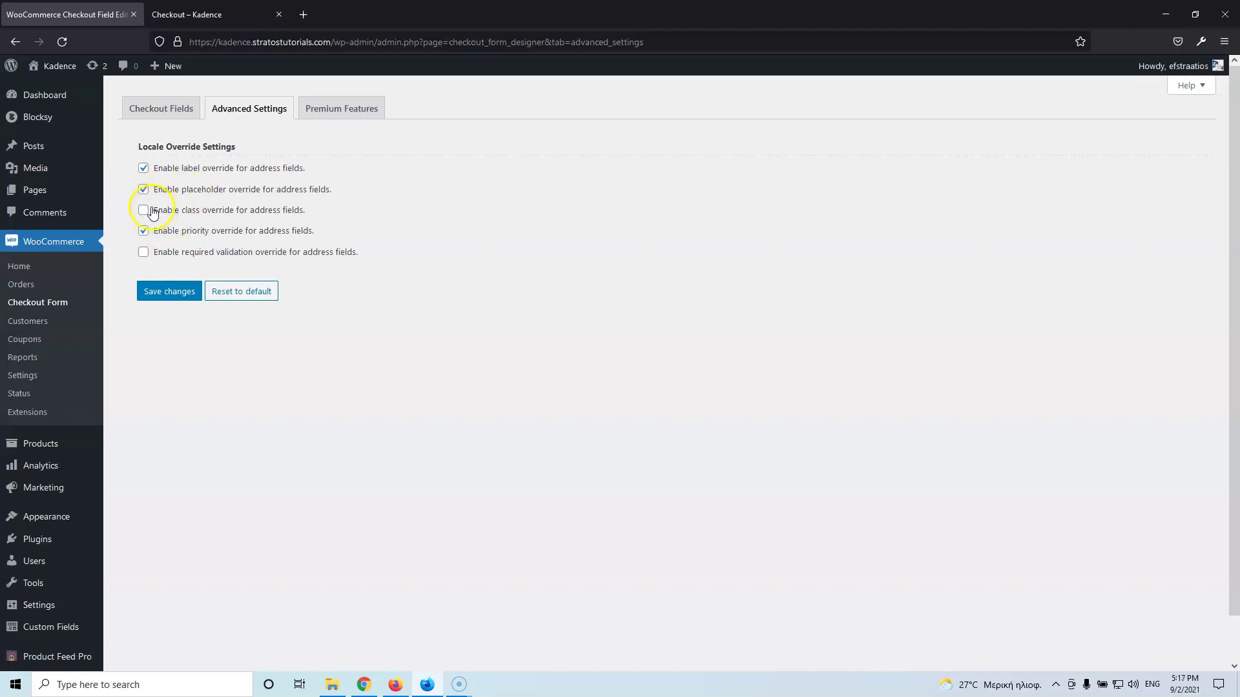
click(142, 230)
- View the plugin's premium features and the subscription options on its upgrade page, and close that page
click(337, 120)
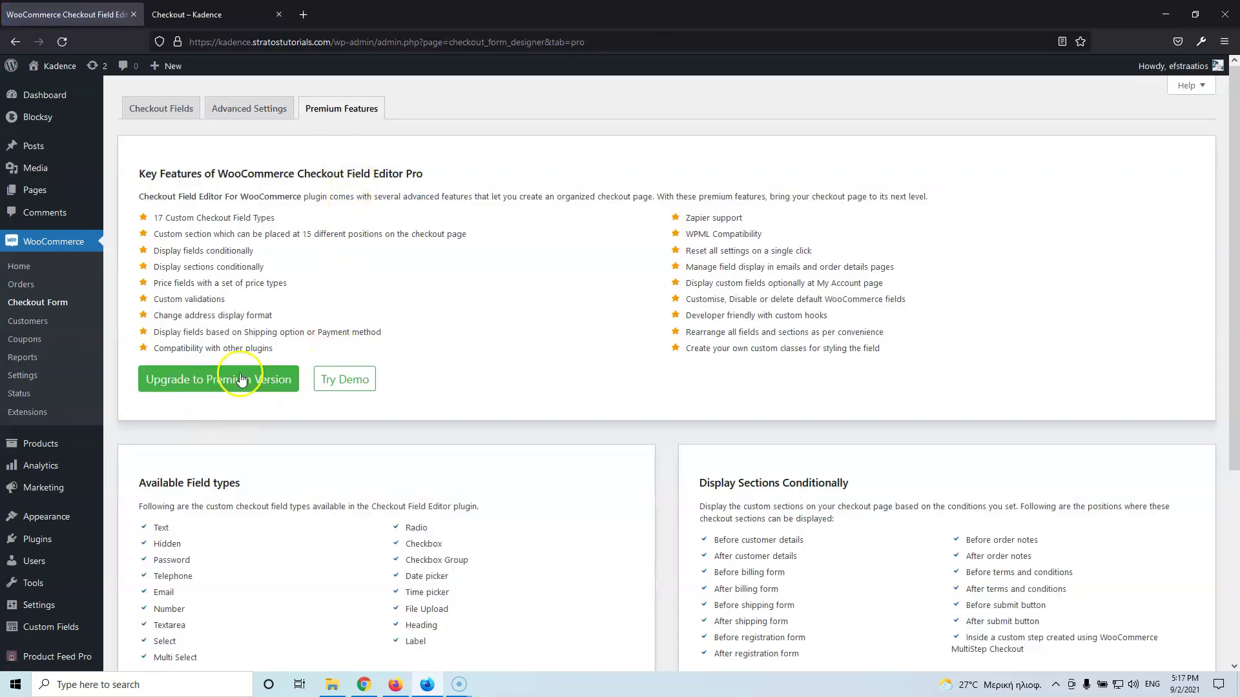
click(234, 387)
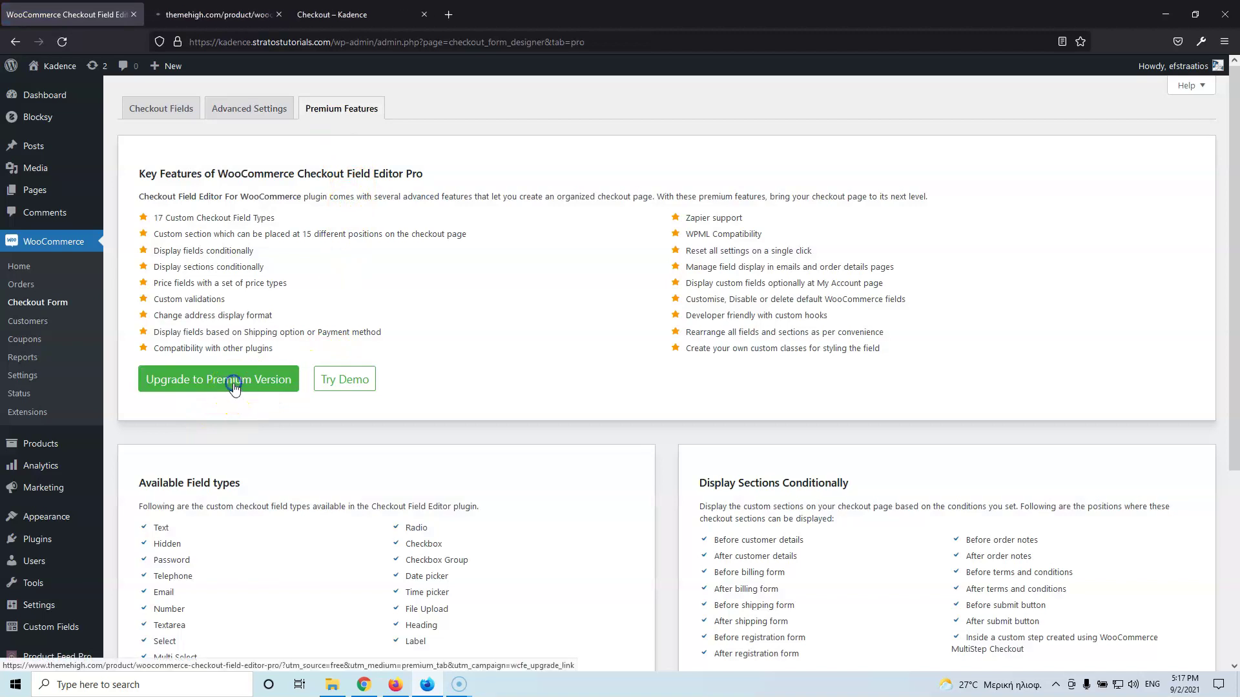
click(218, 14)
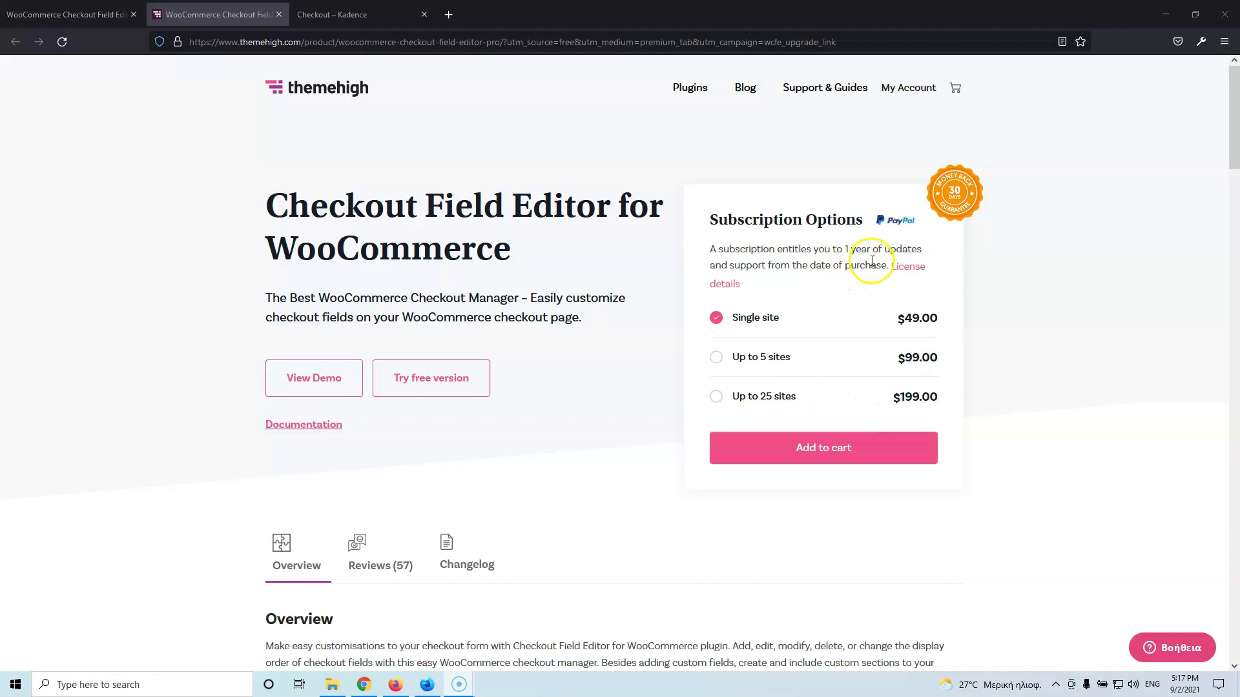
click(279, 14)
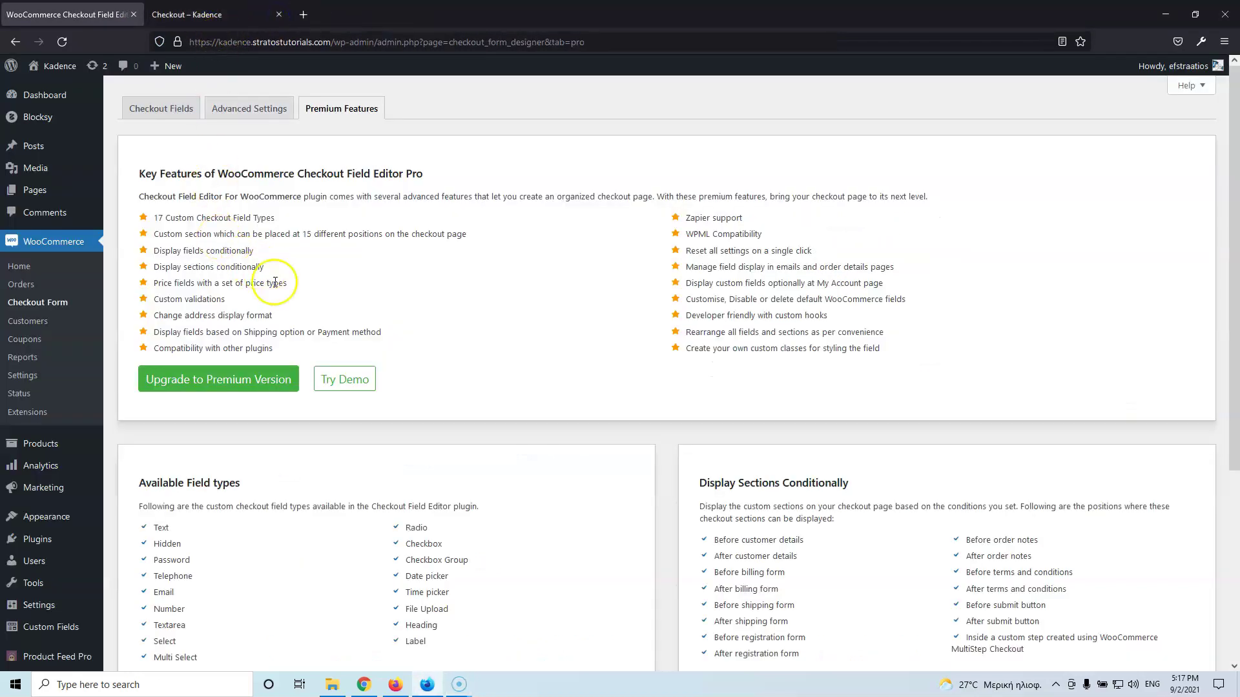
- Examine the premium version's available field types, conditional display options and price types
scroll(703, 421, down, 2)
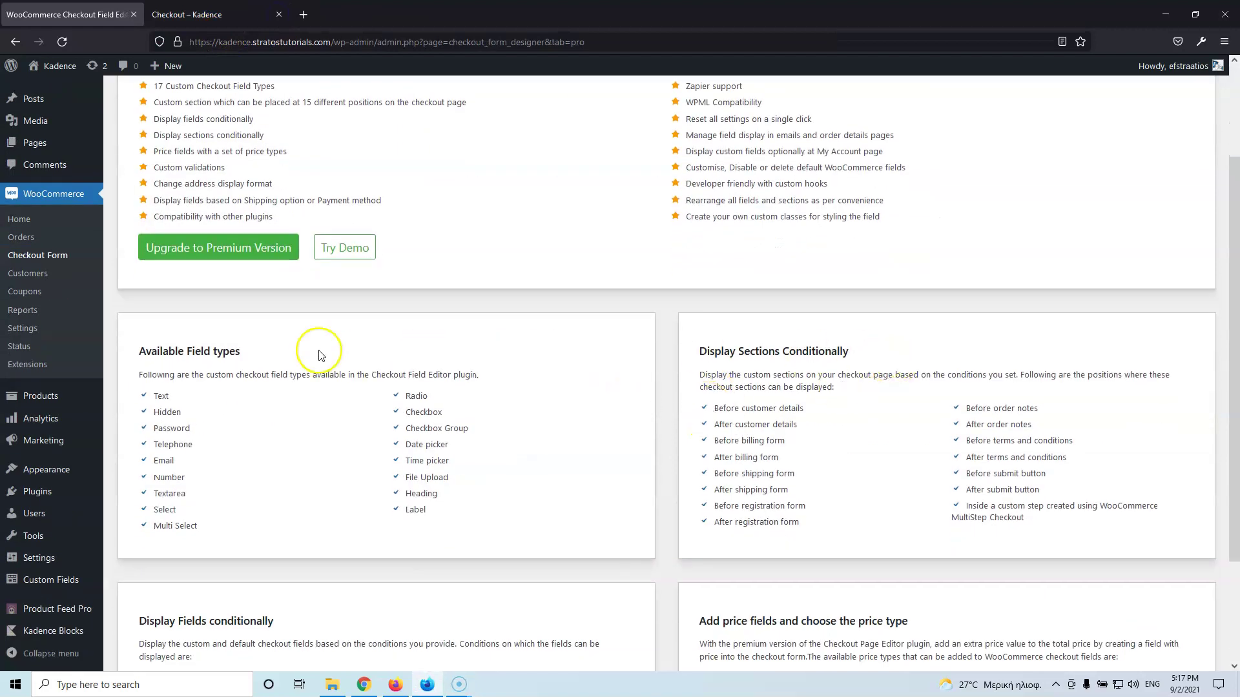
drag(403, 391, 445, 519)
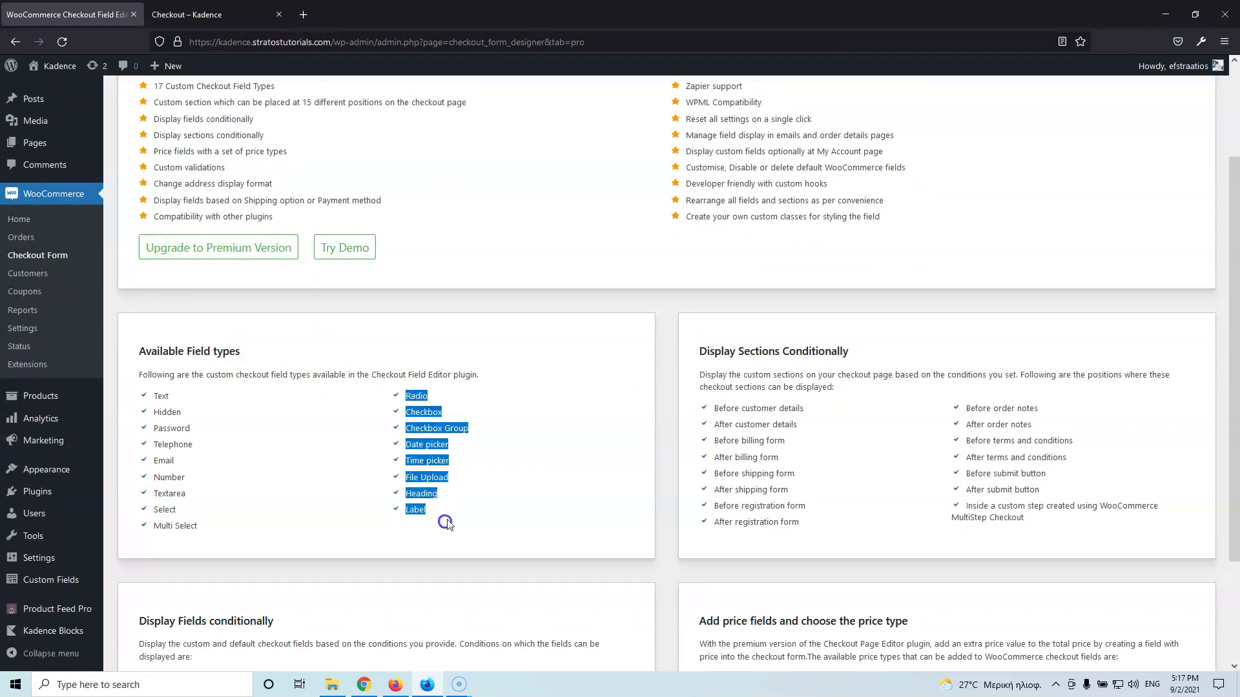
click(465, 495)
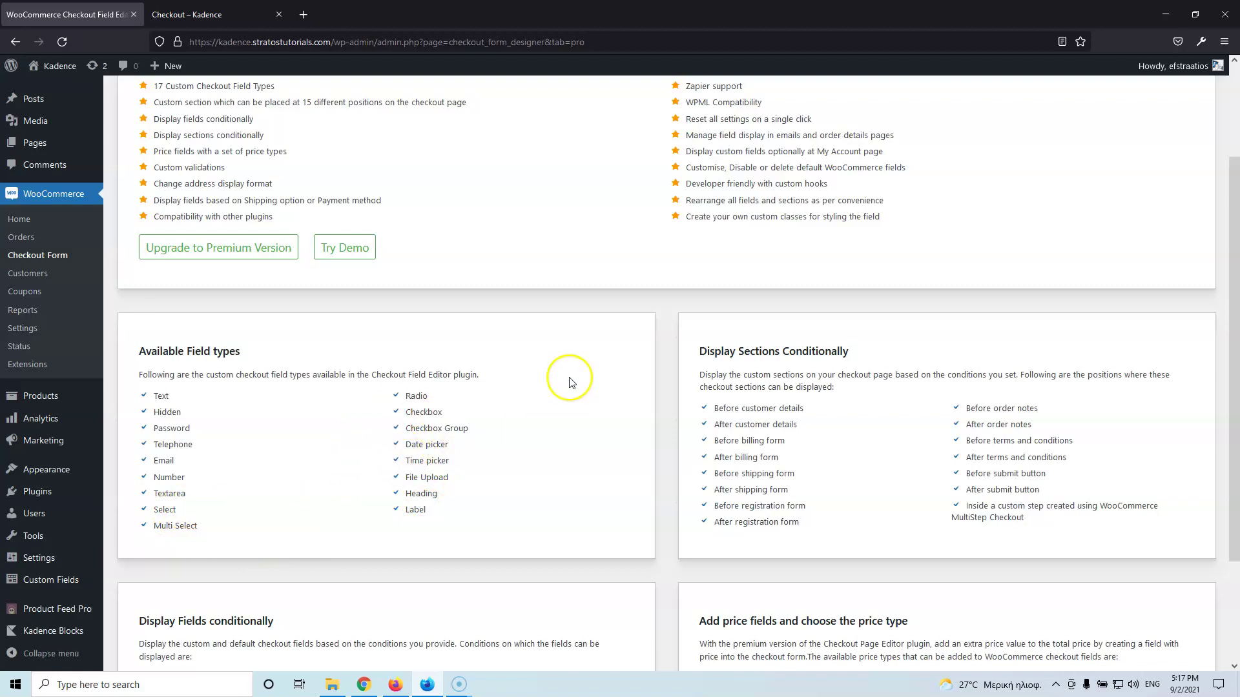
scroll(646, 323, down, 1)
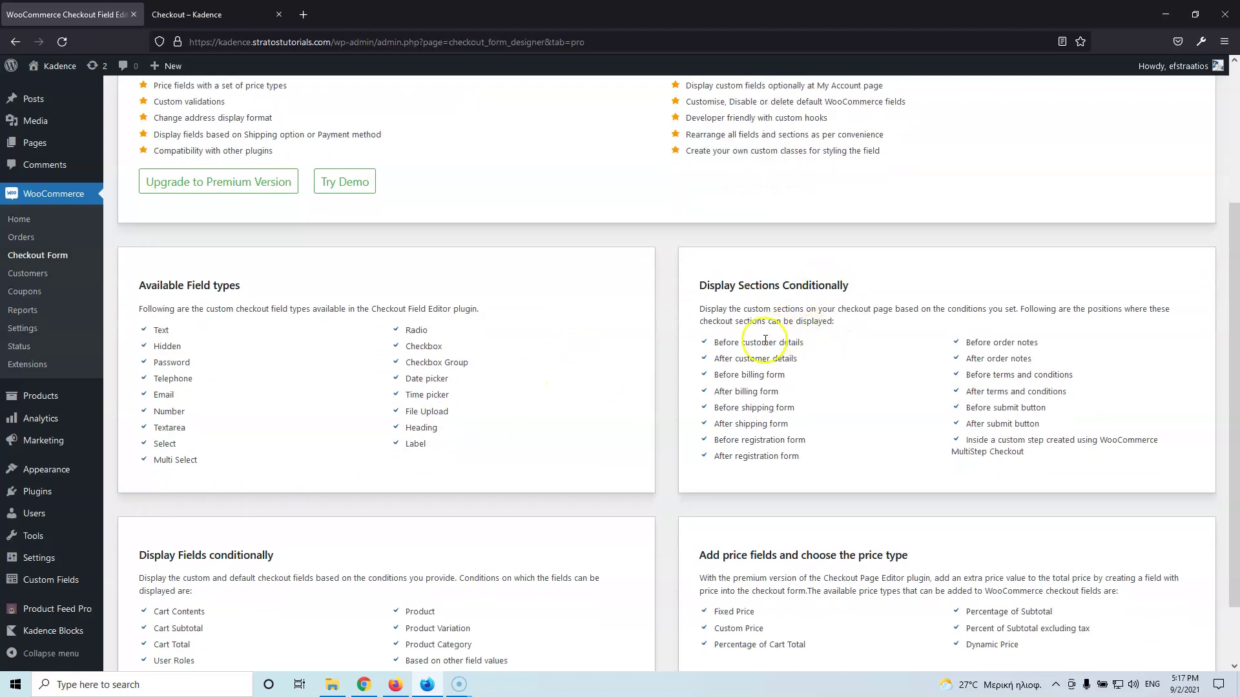
scroll(749, 375, down, 1)
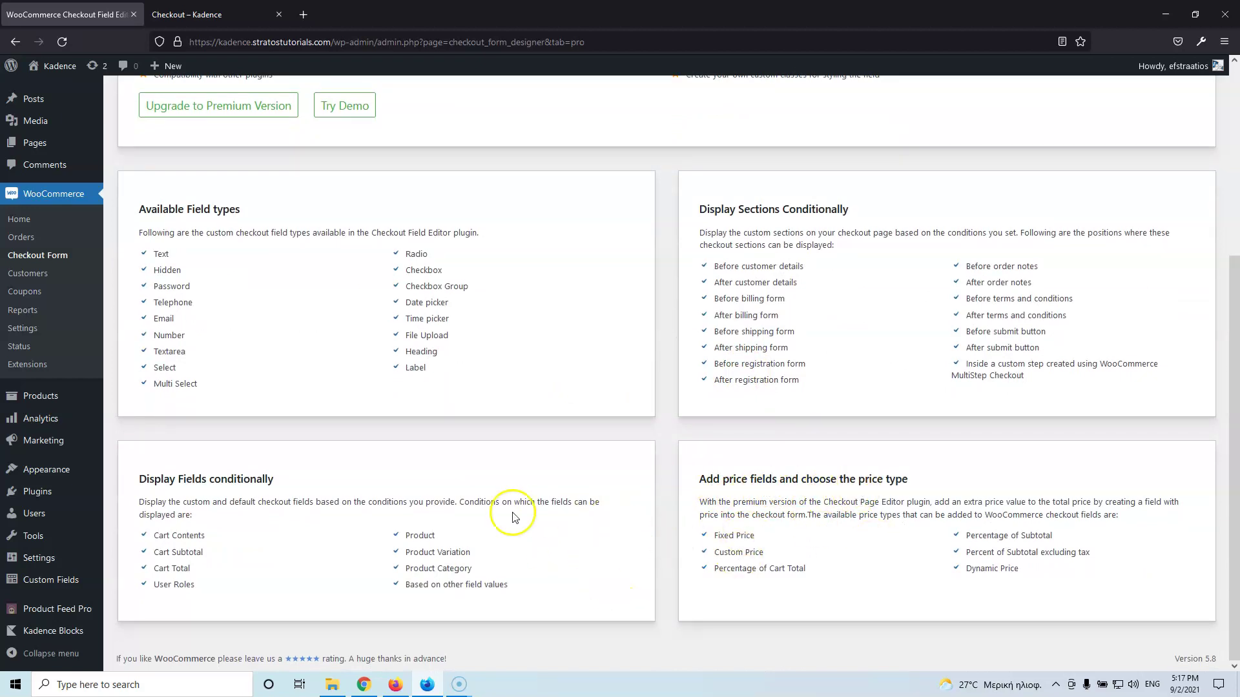
scroll(510, 503, up, 3)
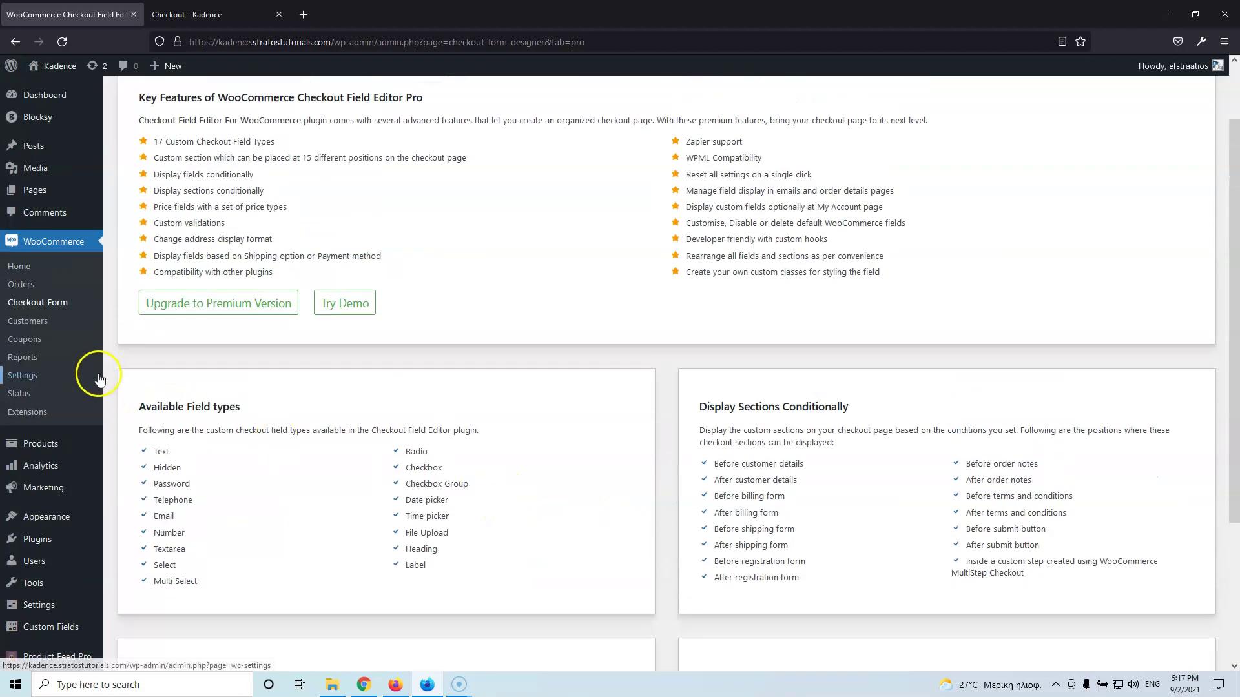
scroll(97, 378, up, 1)
- Open the checkout fields list and locate the matching Billing details section on the store's checkout page
click(171, 111)
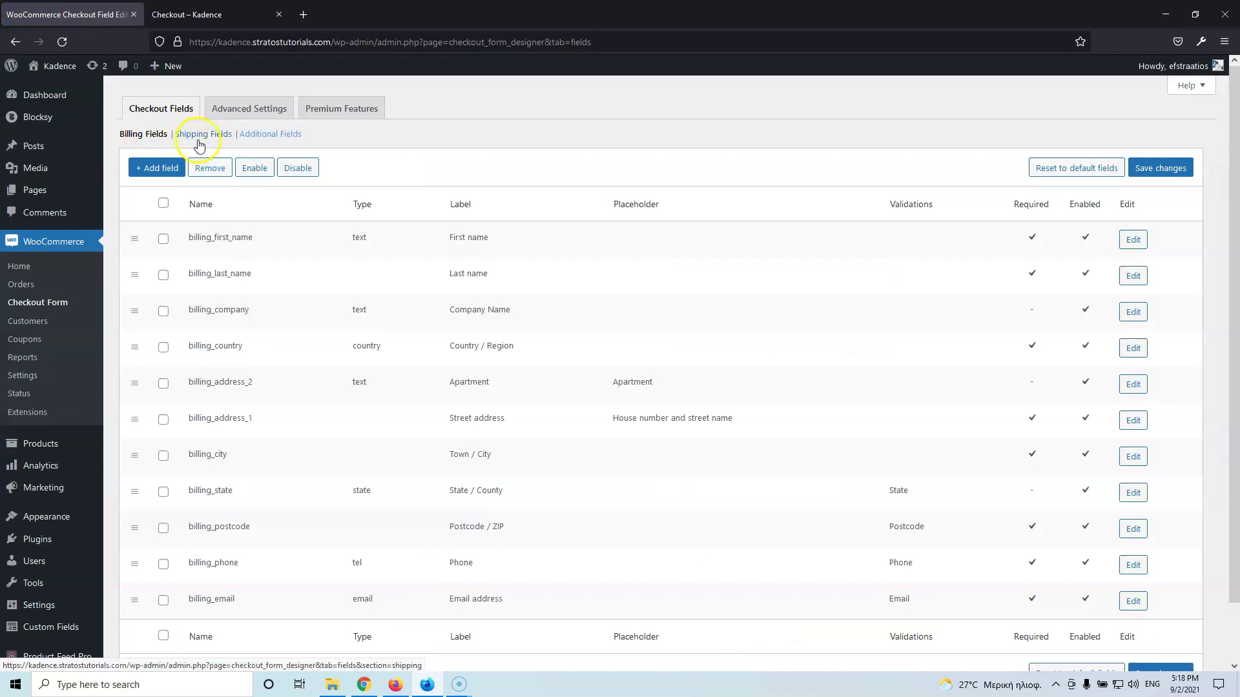
click(226, 16)
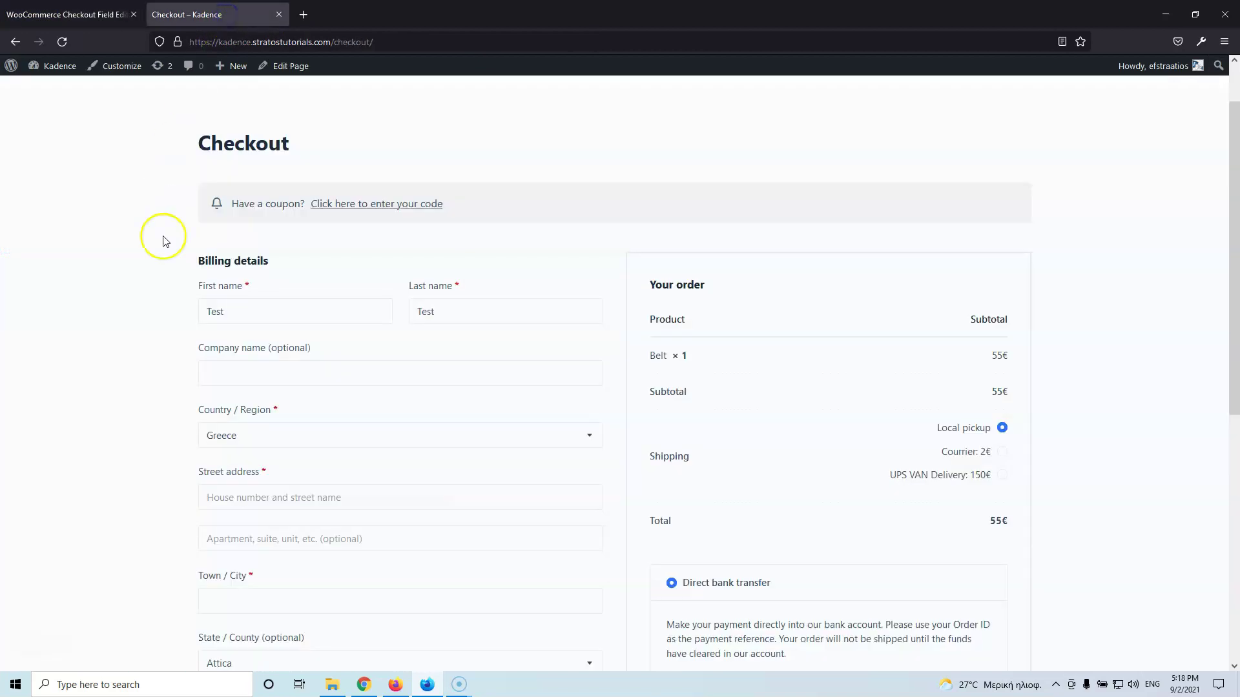
drag(196, 262, 277, 260)
- Open the Shipping Fields list and compare it with the checkout page's fields for shipping to a different address
click(68, 14)
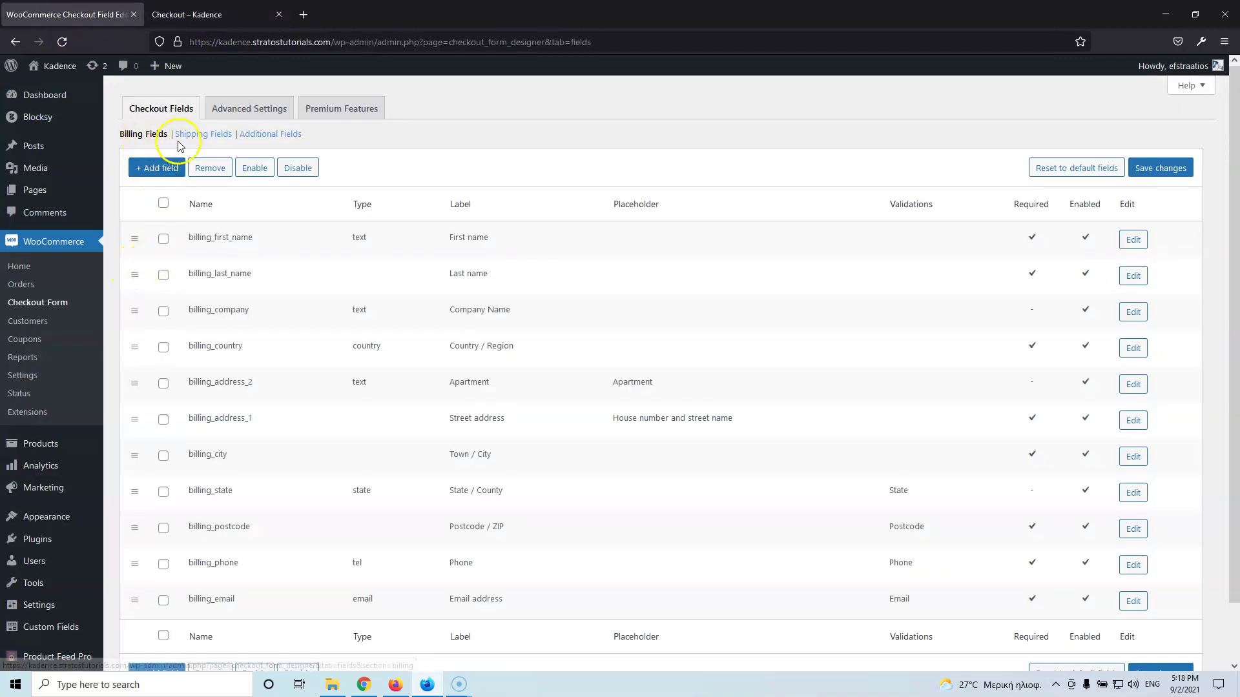
click(216, 14)
scroll(230, 333, down, 4)
scroll(225, 342, down, 3)
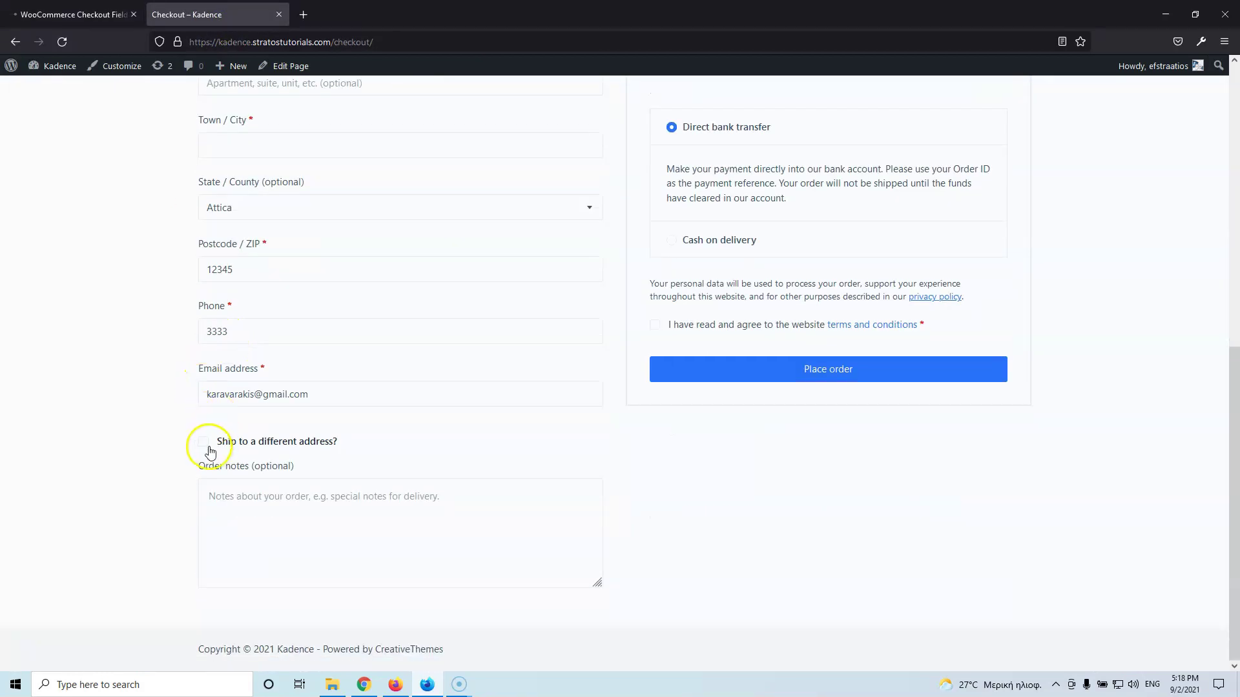
click(203, 441)
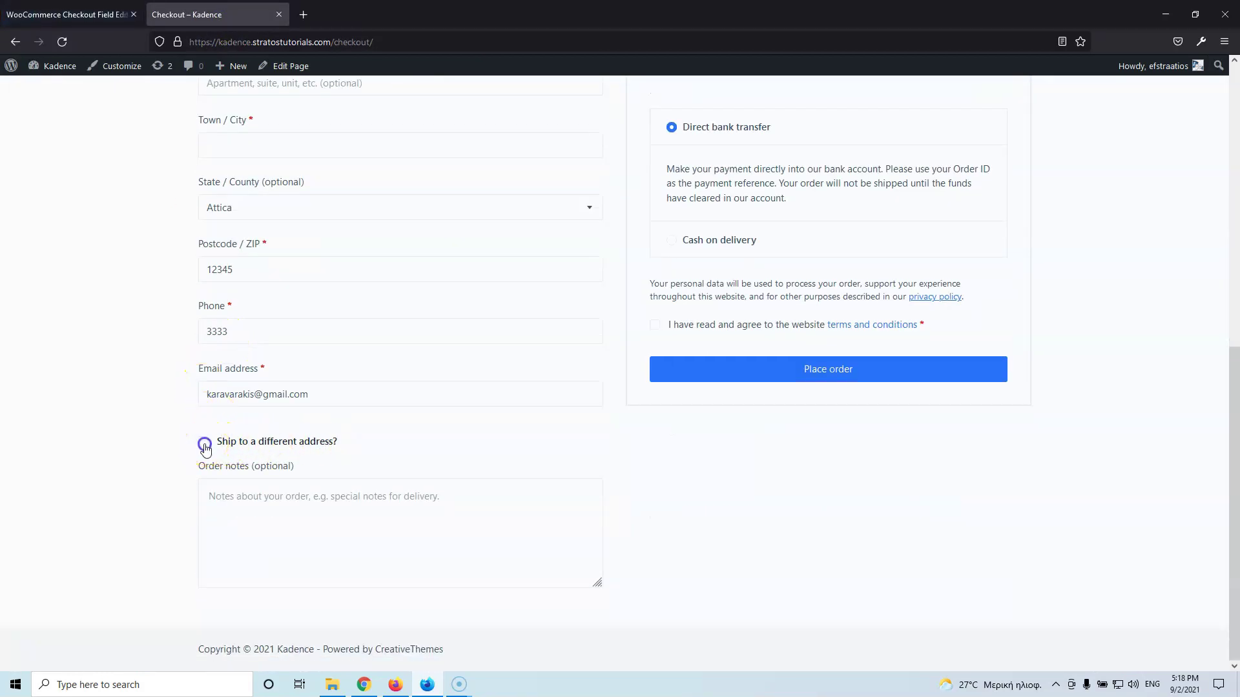
scroll(186, 254, up, 4)
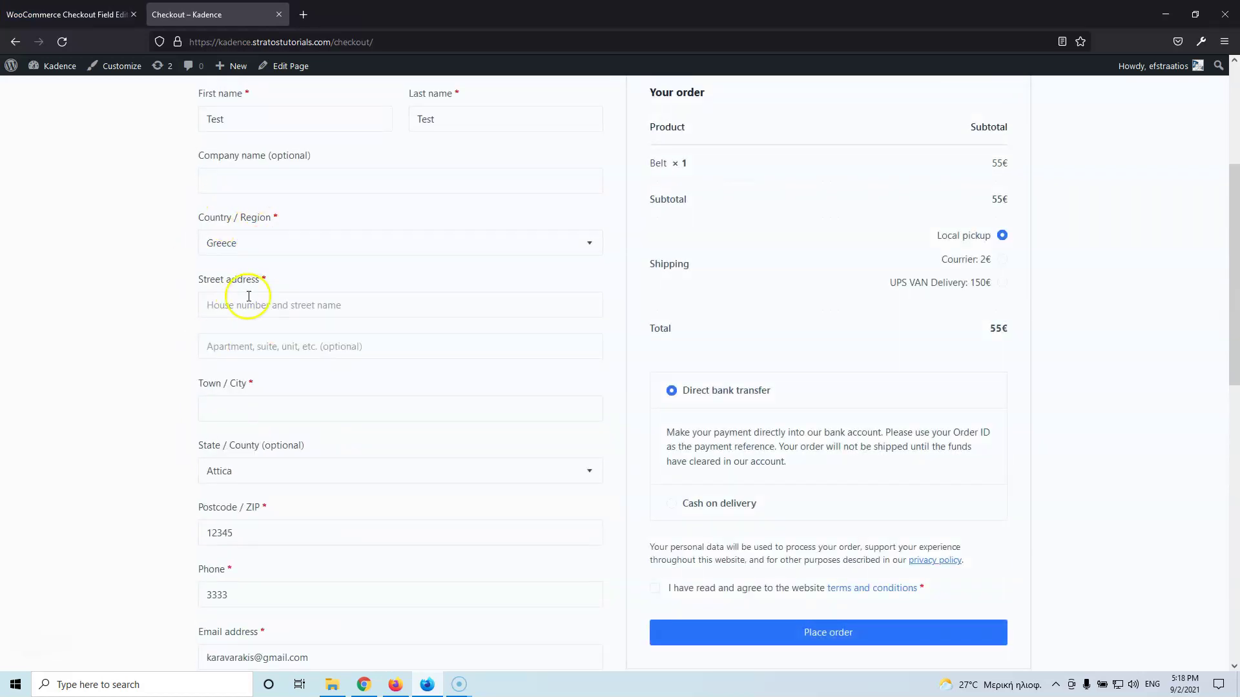
scroll(249, 288, down, 7)
scroll(323, 348, down, 3)
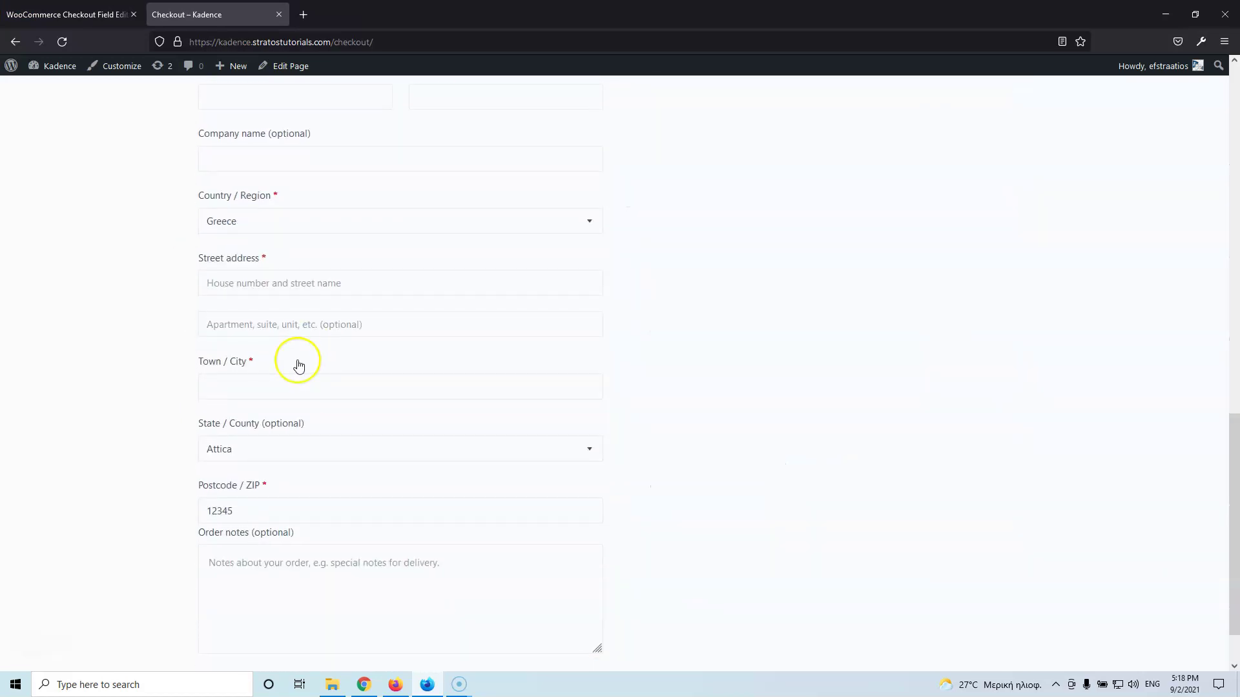
scroll(294, 363, up, 4)
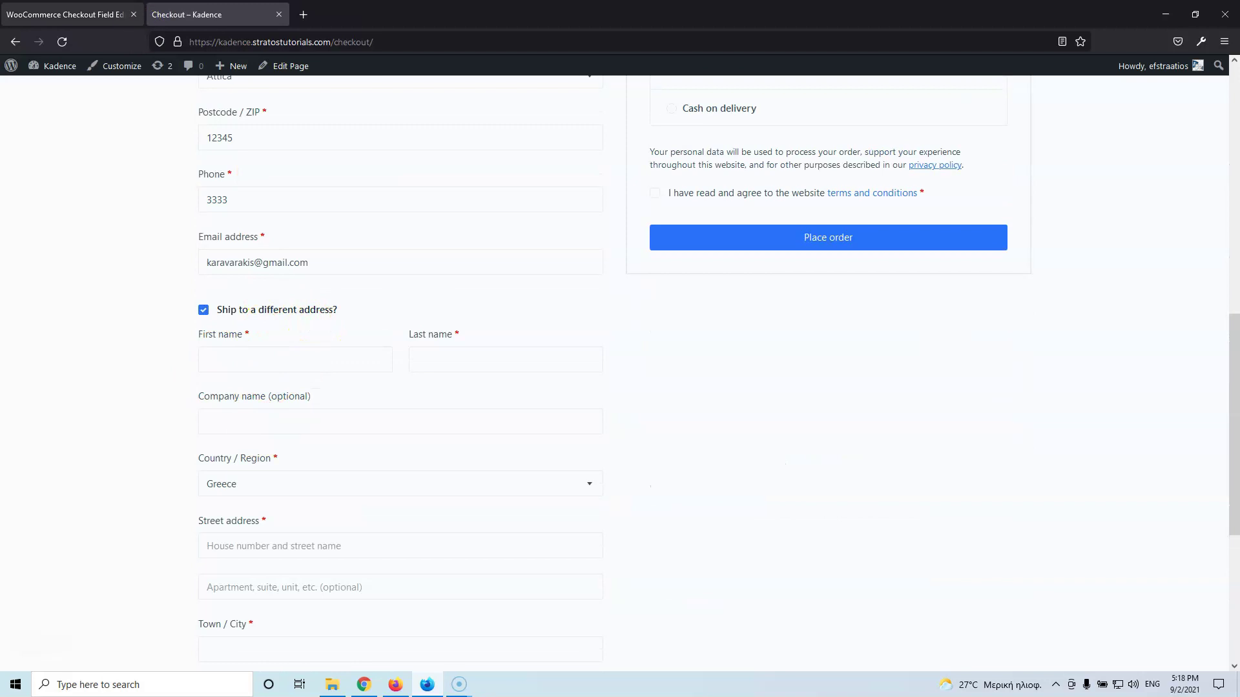
click(65, 14)
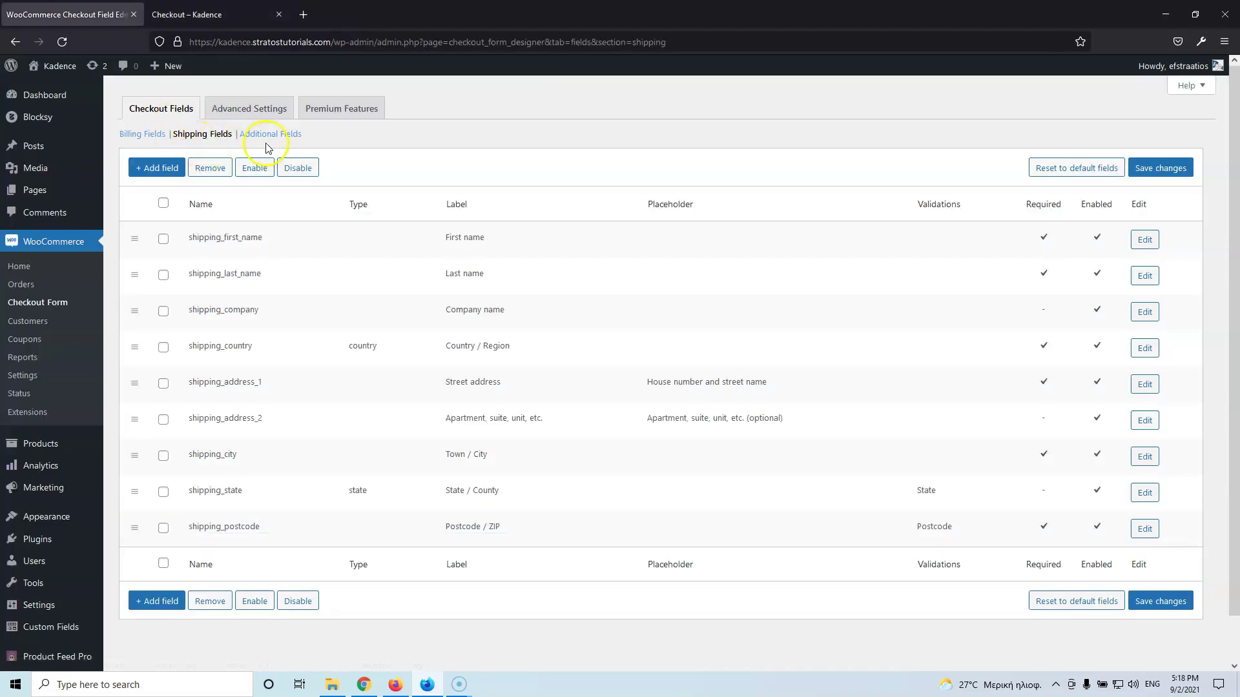
- Open the Additional Fields list, locate the order notes on the checkout page, and turn off shipping to a different address
click(283, 135)
click(239, 10)
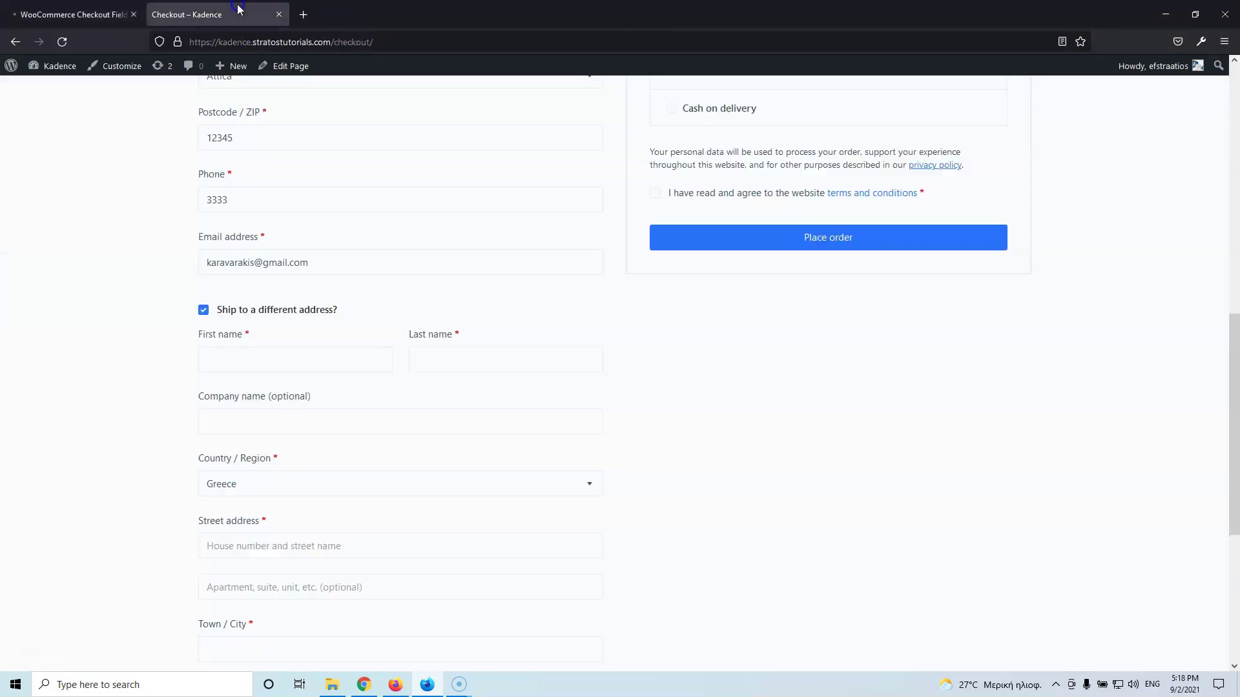
scroll(265, 362, down, 5)
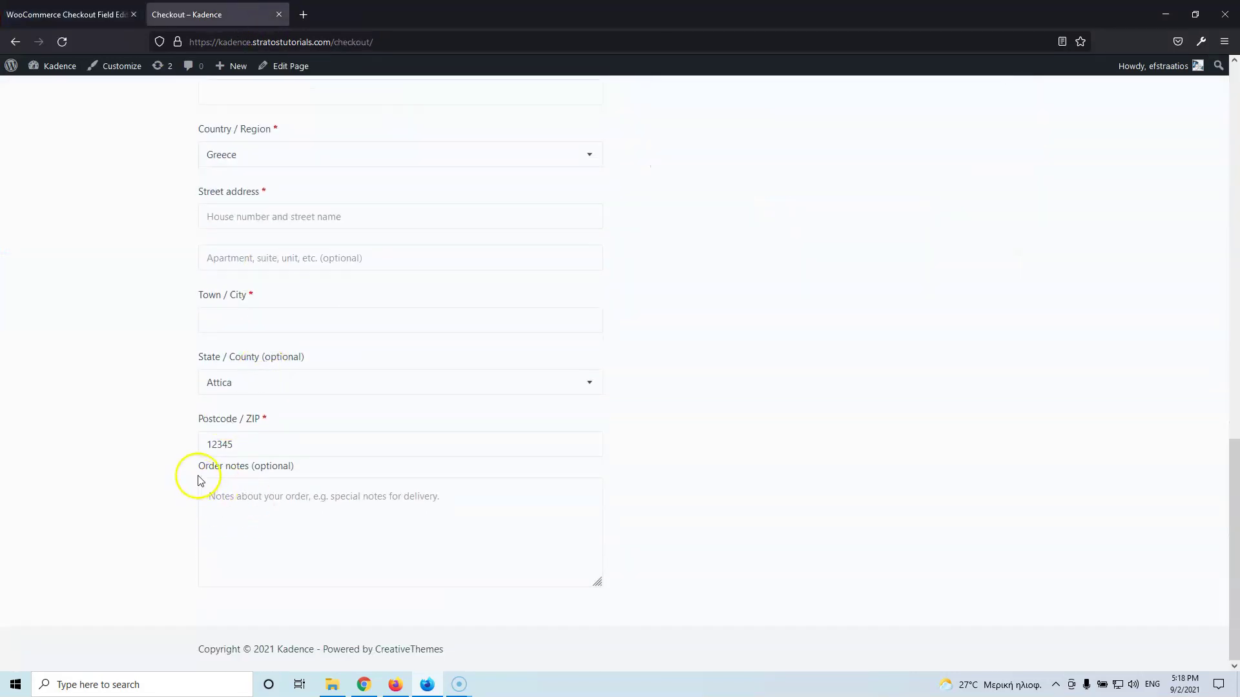
drag(197, 466, 313, 465)
scroll(149, 439, up, 7)
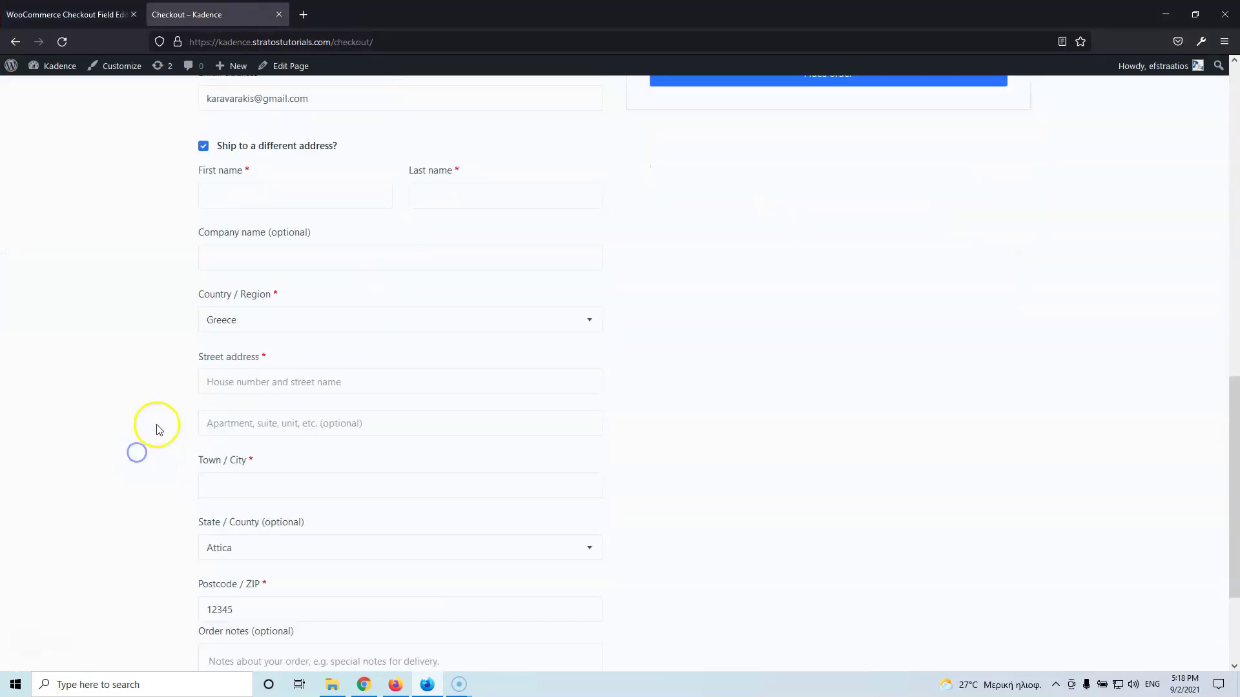
click(203, 441)
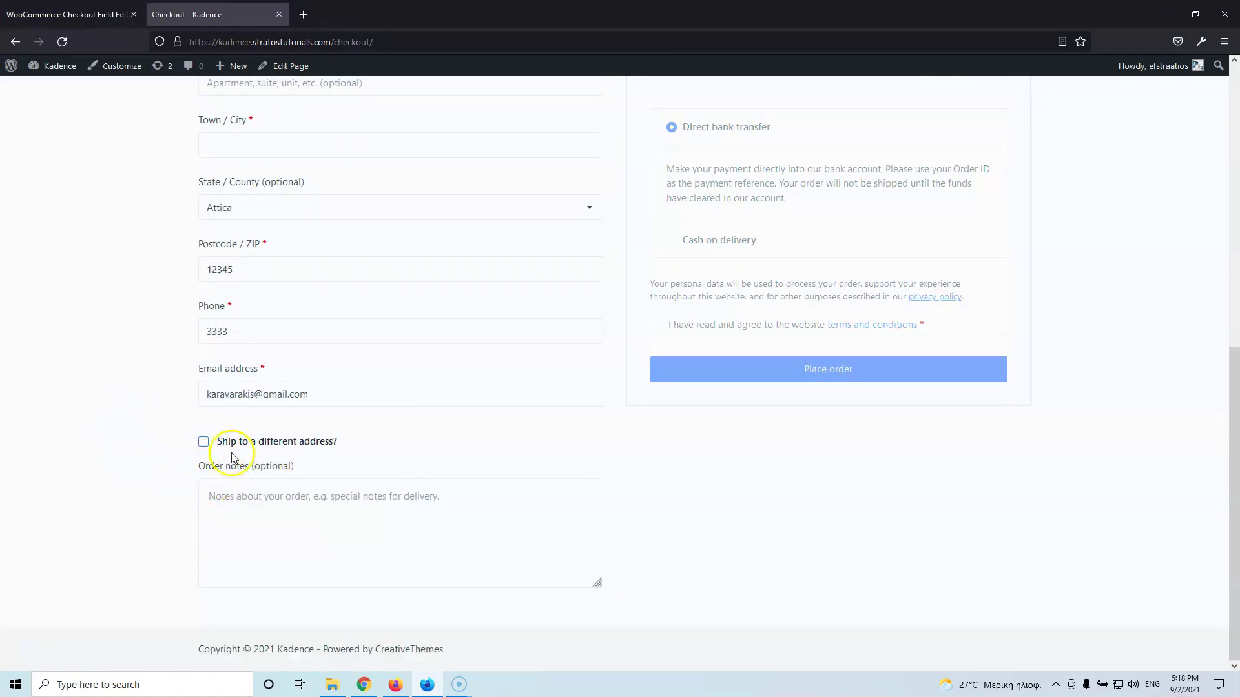
- Return to the Billing Fields list and compare its entries with the billing form on the checkout page
key(ctrl+Tab)
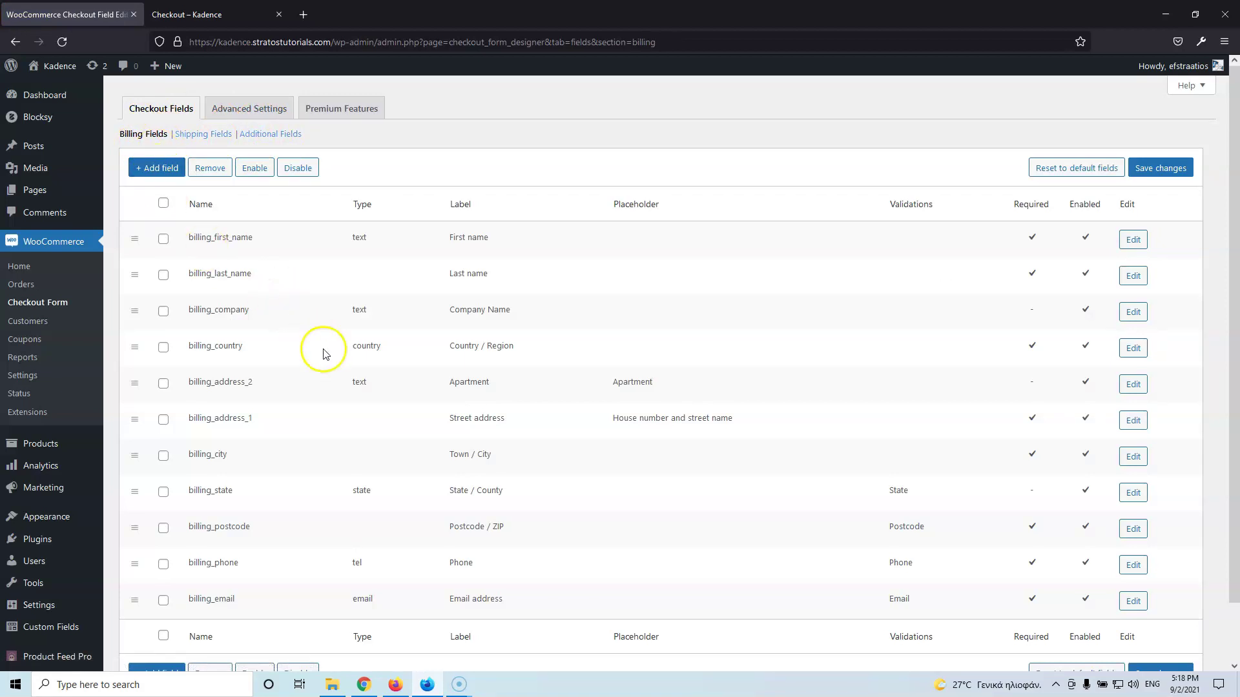
scroll(318, 346, down, 1)
scroll(259, 297, up, 1)
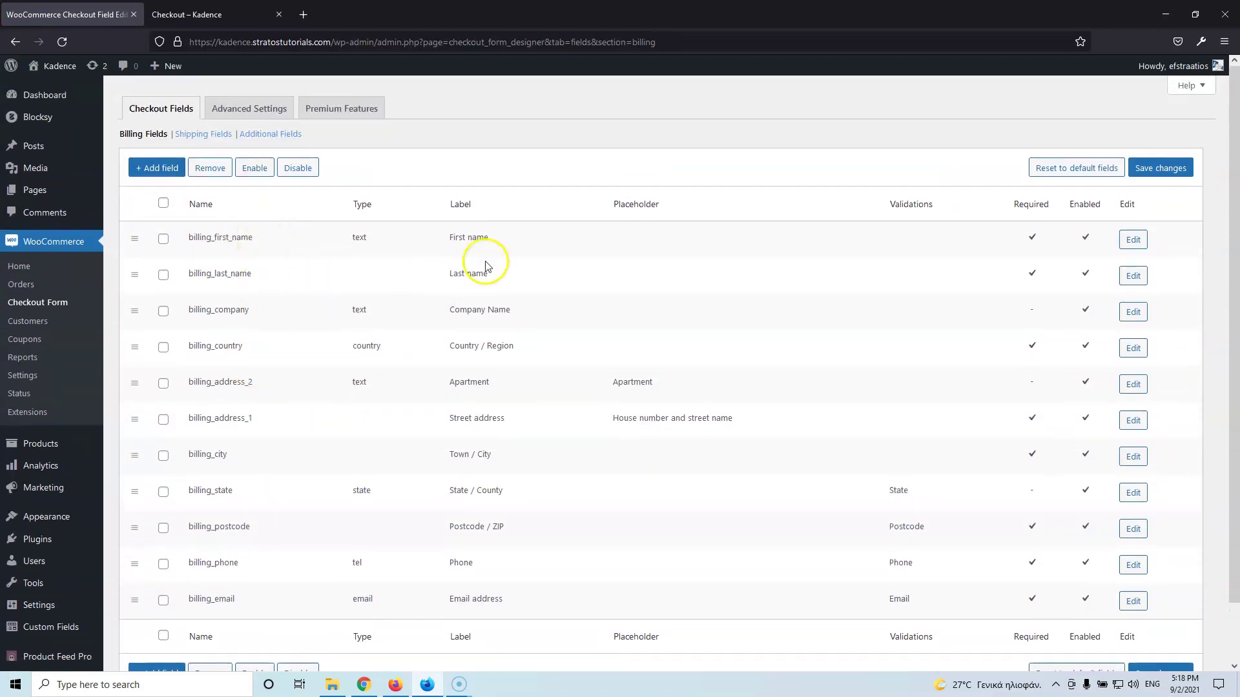
click(266, 21)
scroll(244, 277, up, 6)
scroll(292, 297, up, 1)
scroll(293, 296, down, 1)
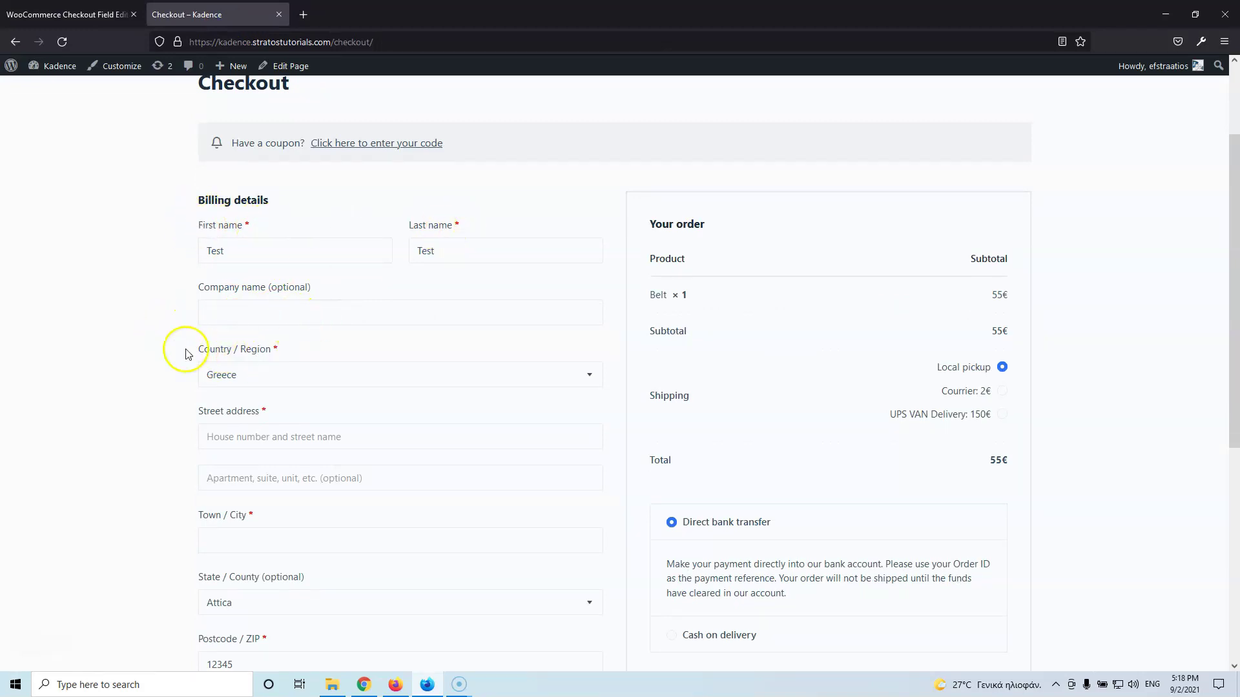
click(65, 14)
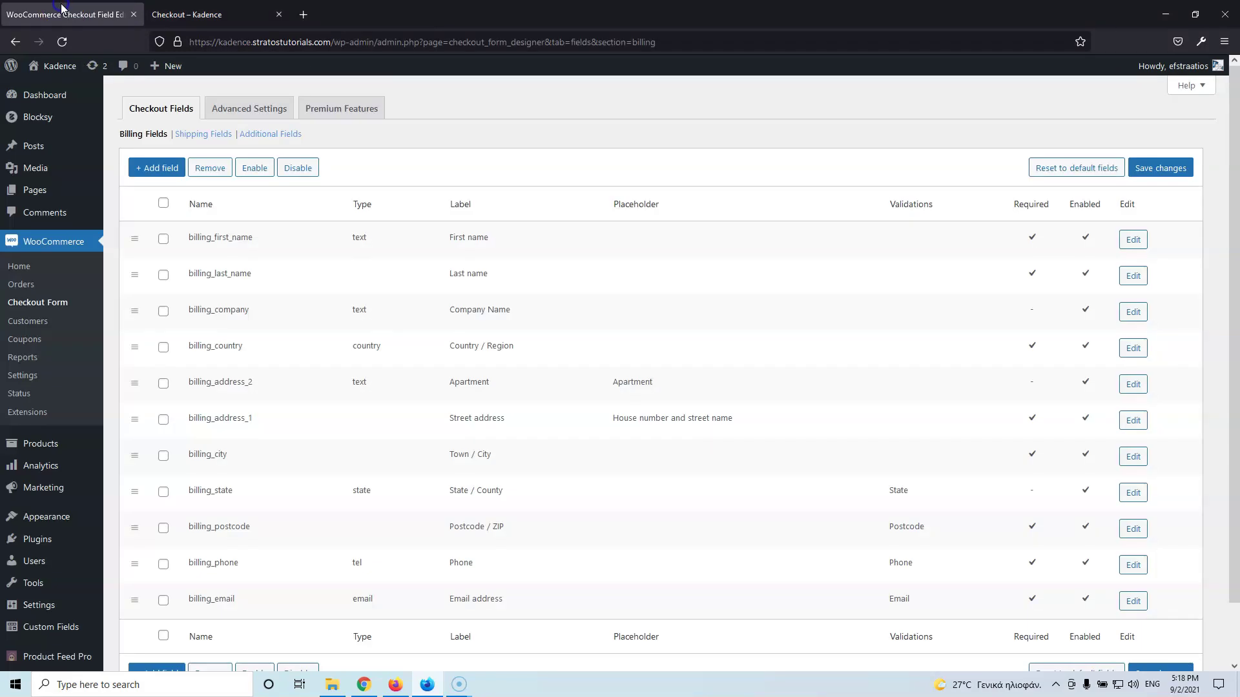
- Review the billing field labels in the list and reload the store's checkout page to compare its billing form
drag(446, 237, 496, 237)
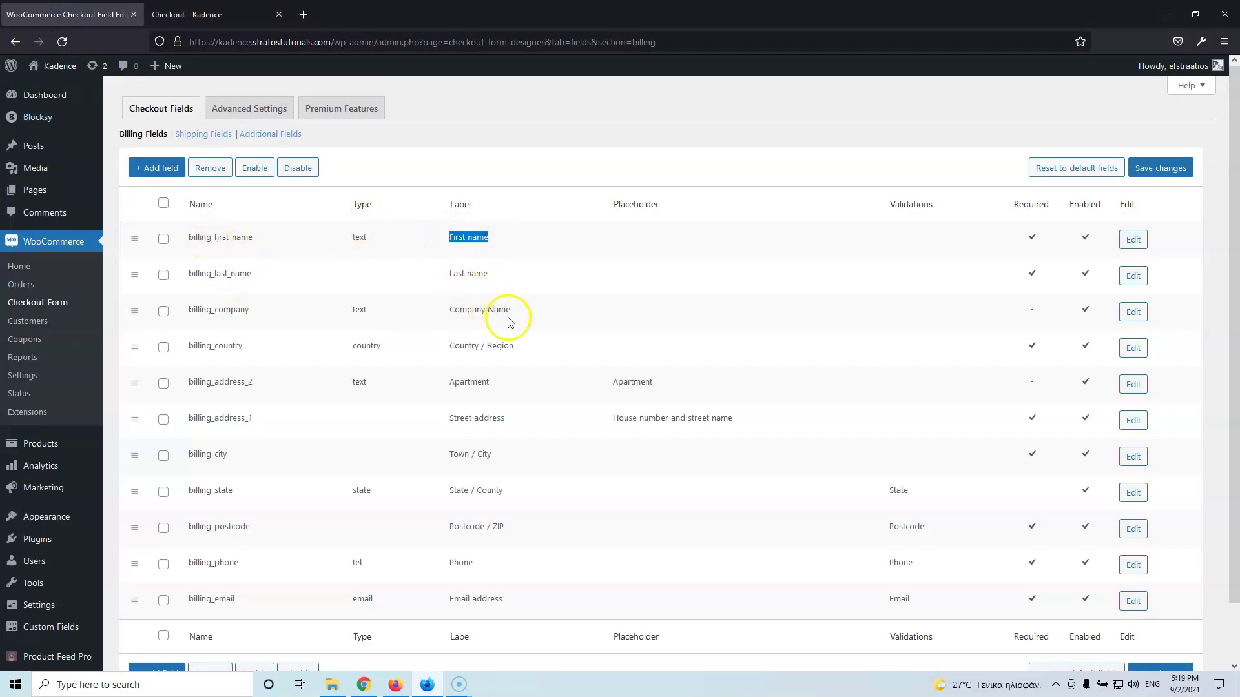
click(468, 393)
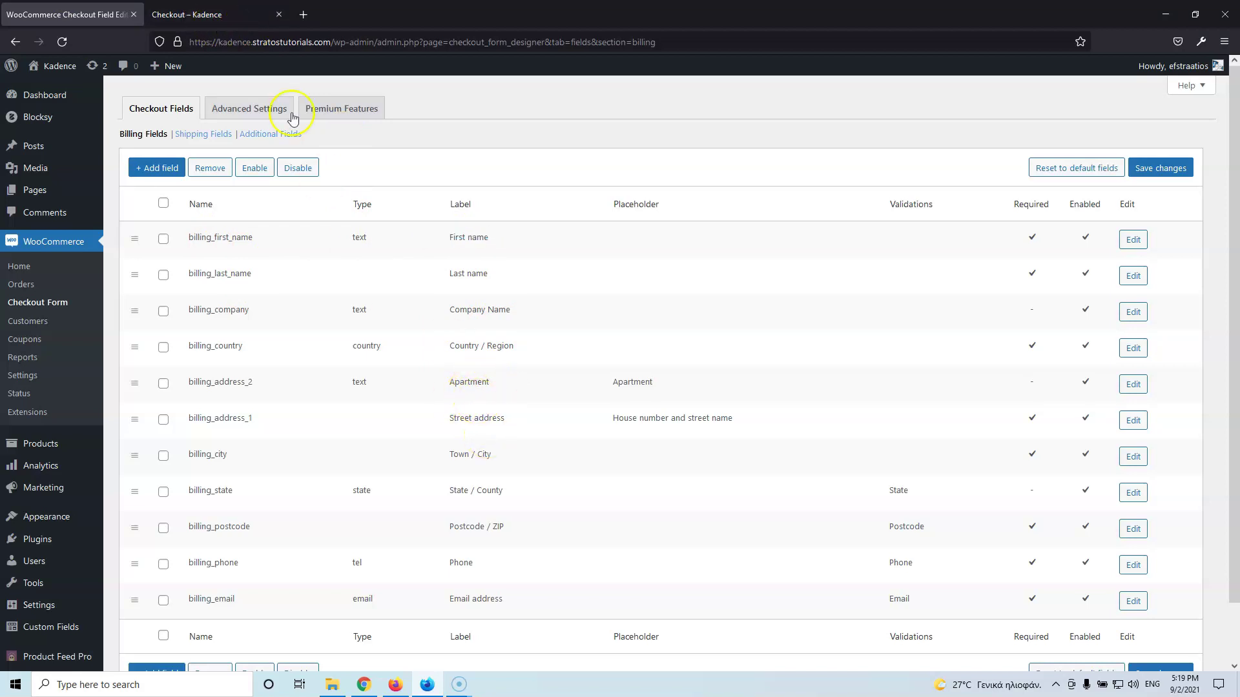
click(225, 14)
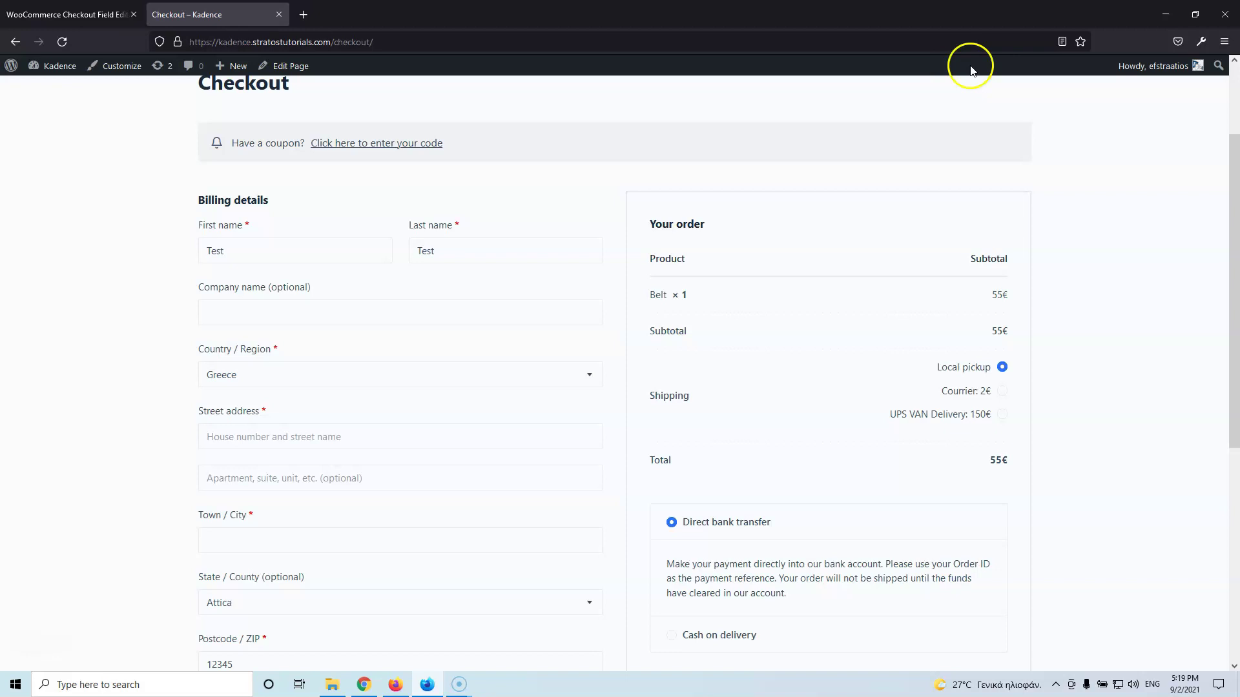
click(62, 43)
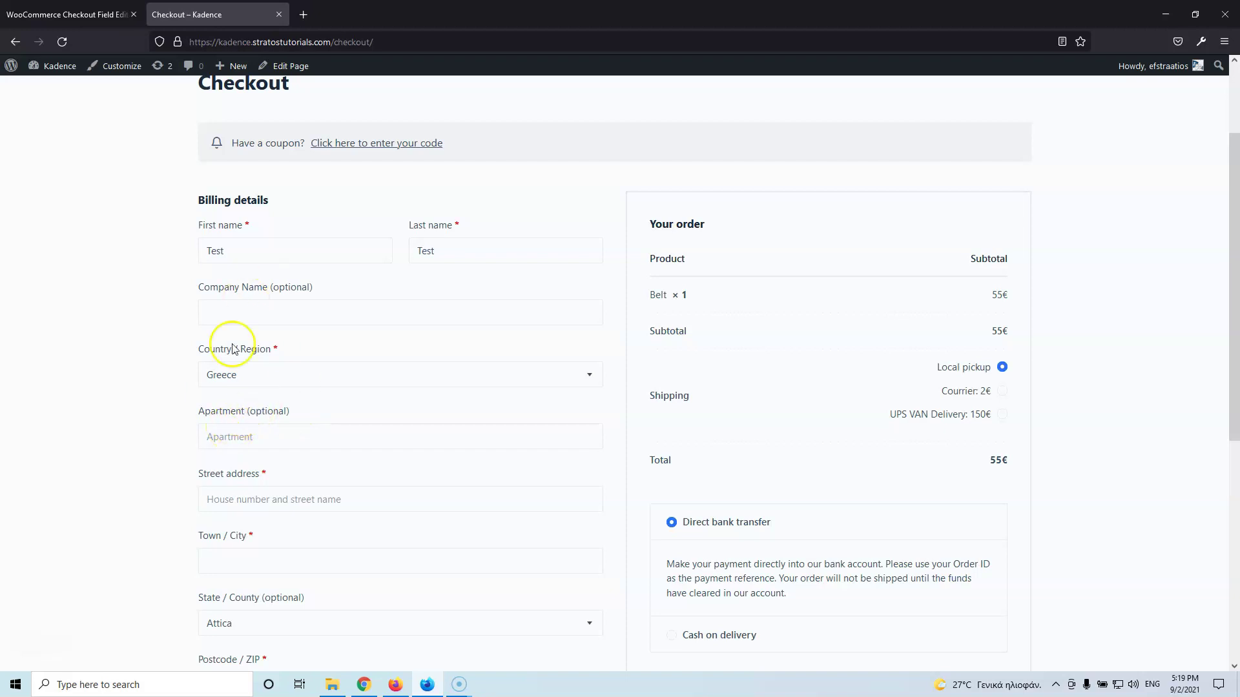
- Move the Apartment field to the start of the Billing Fields list, save, and reload the checkout page to check the order
click(96, 15)
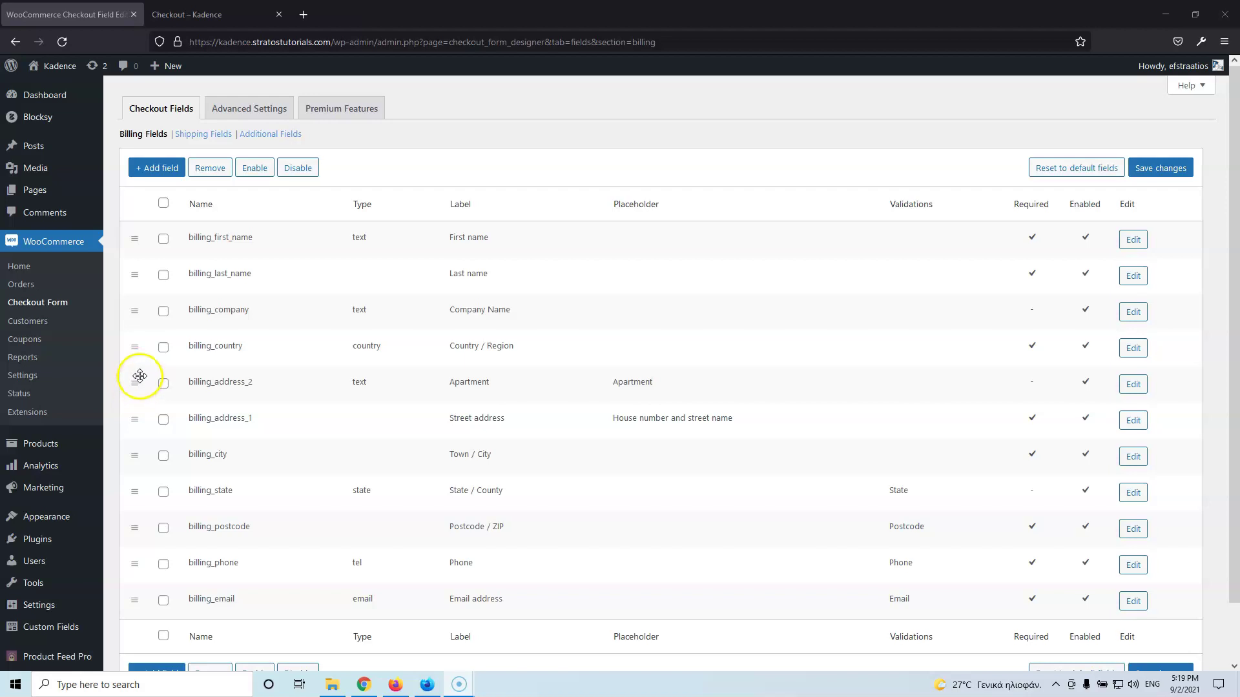
drag(137, 383, 133, 241)
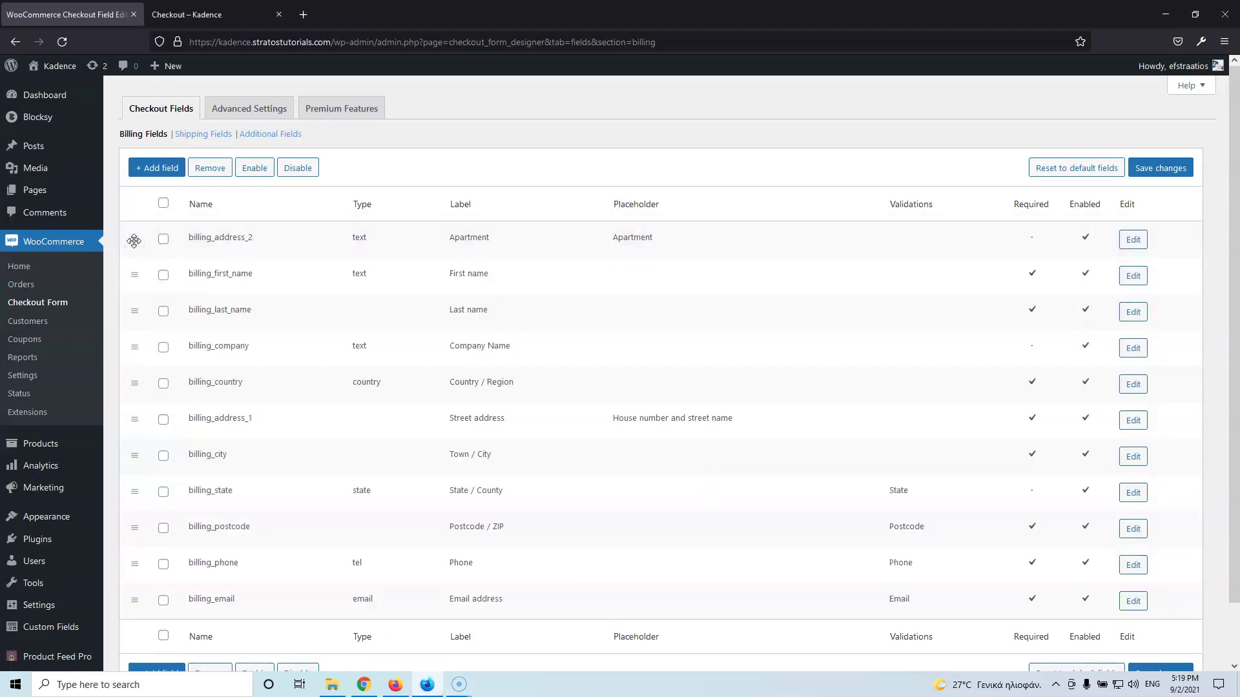
click(1148, 170)
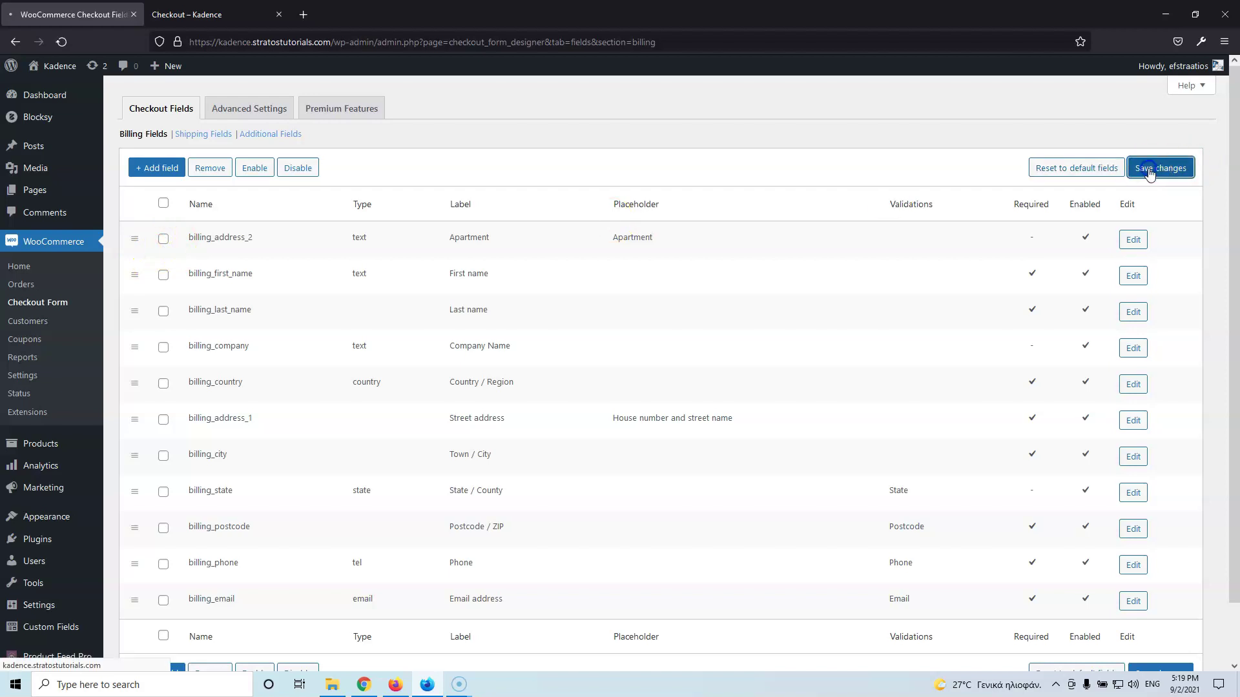
click(227, 12)
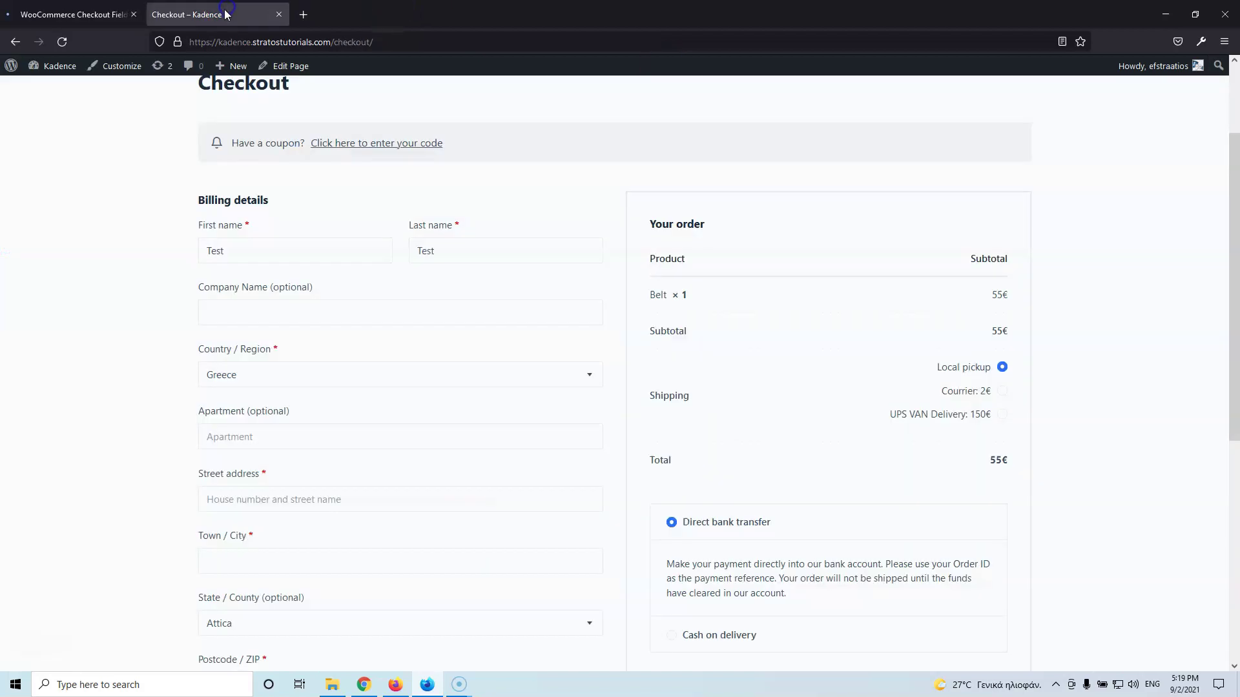
click(62, 42)
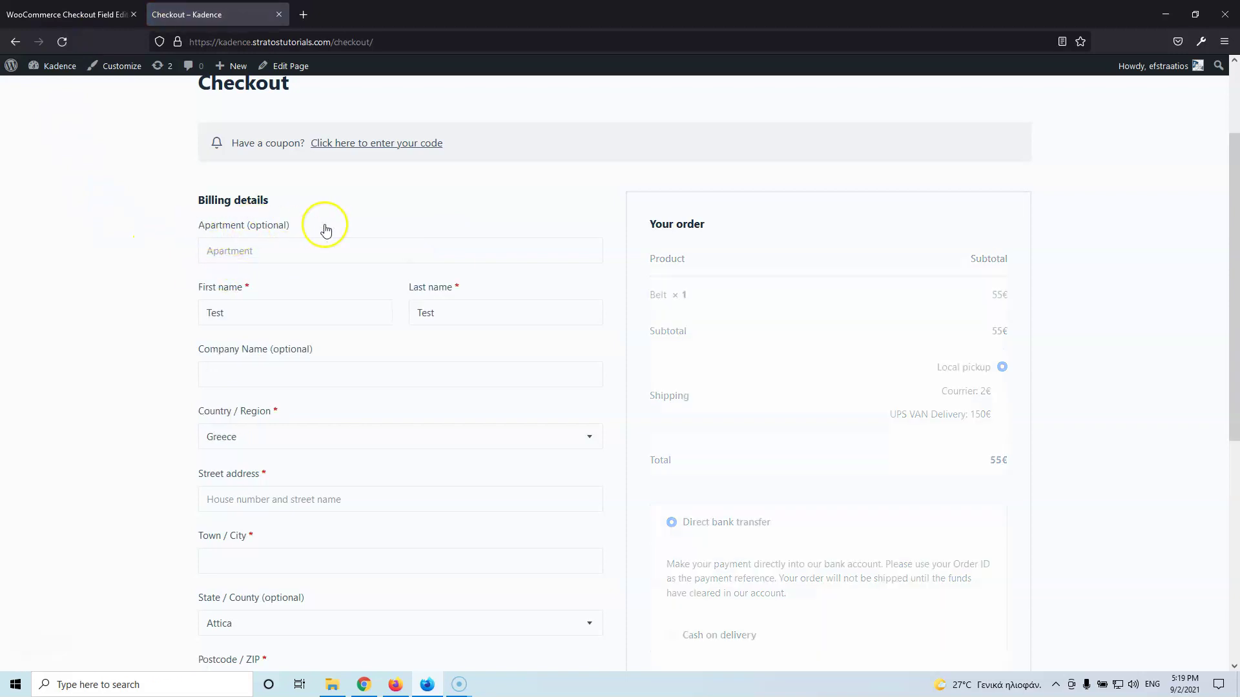
- Disable the Apartment billing field, save the changes, and reload the checkout page to check the form
click(97, 16)
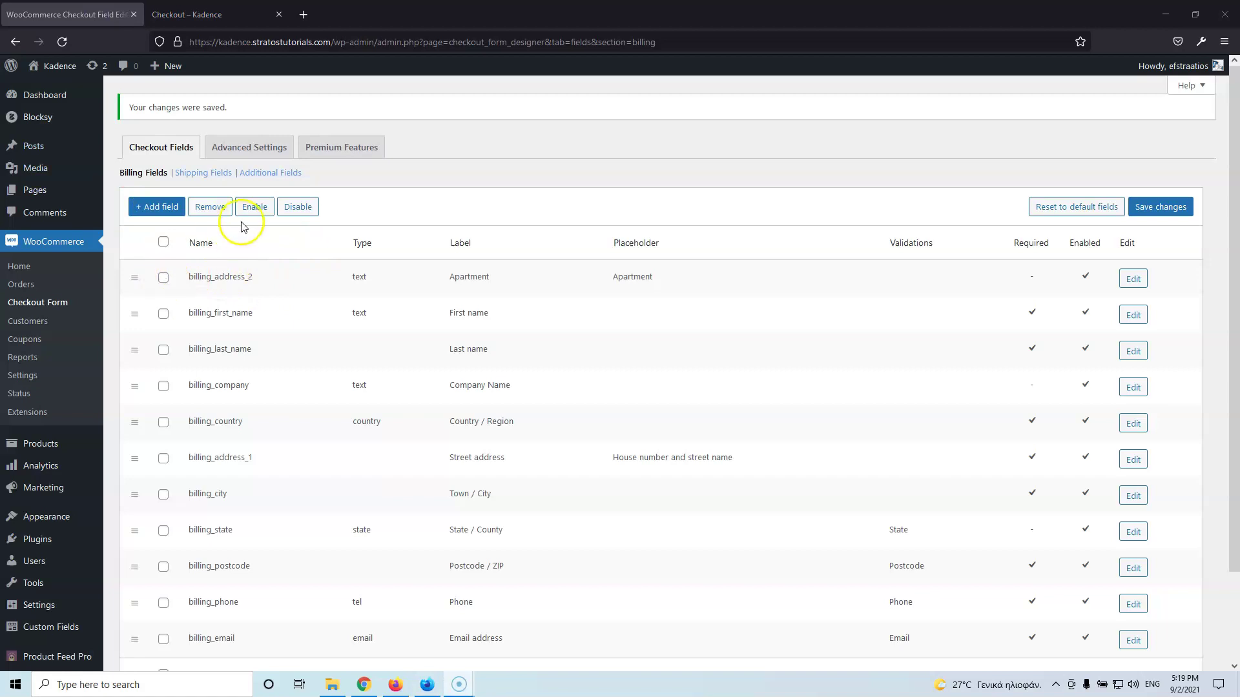
click(1131, 277)
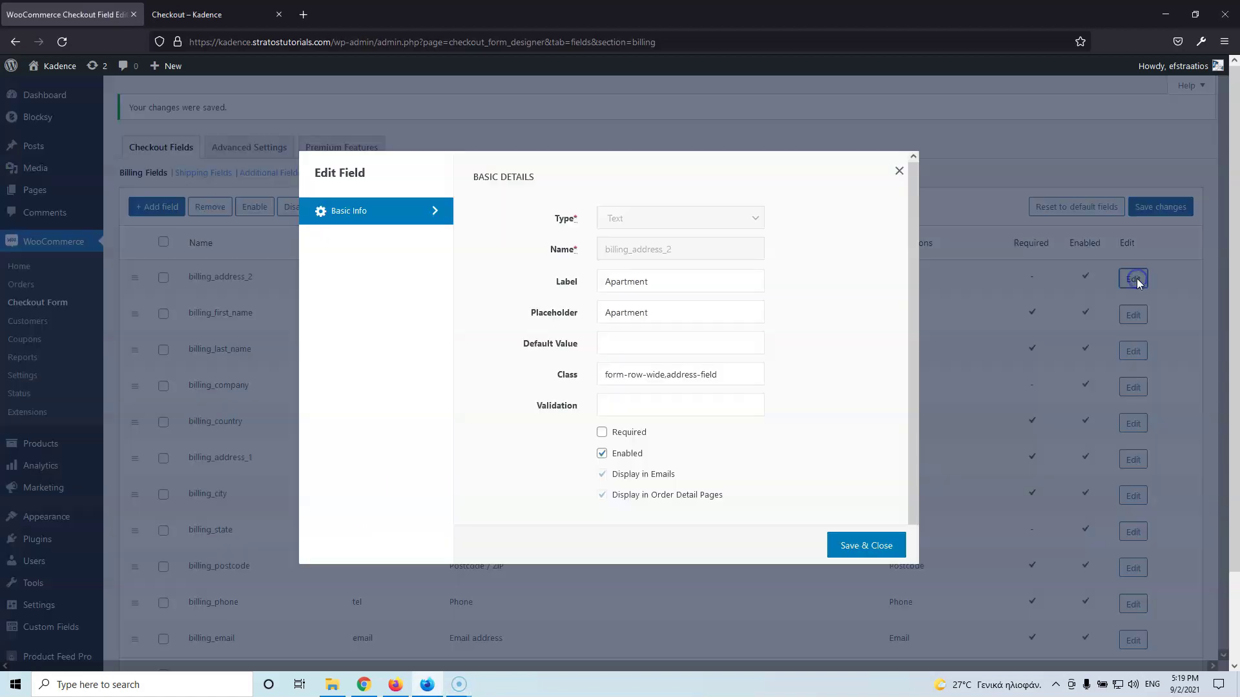
click(601, 454)
click(847, 548)
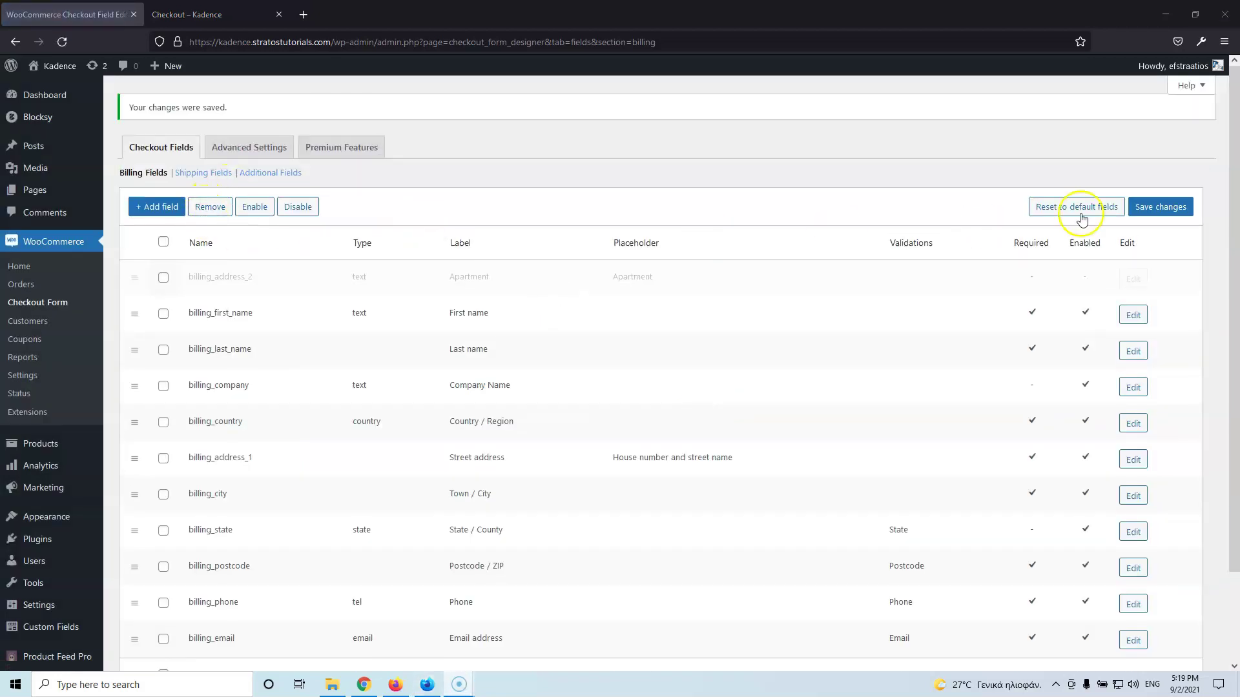
click(1164, 205)
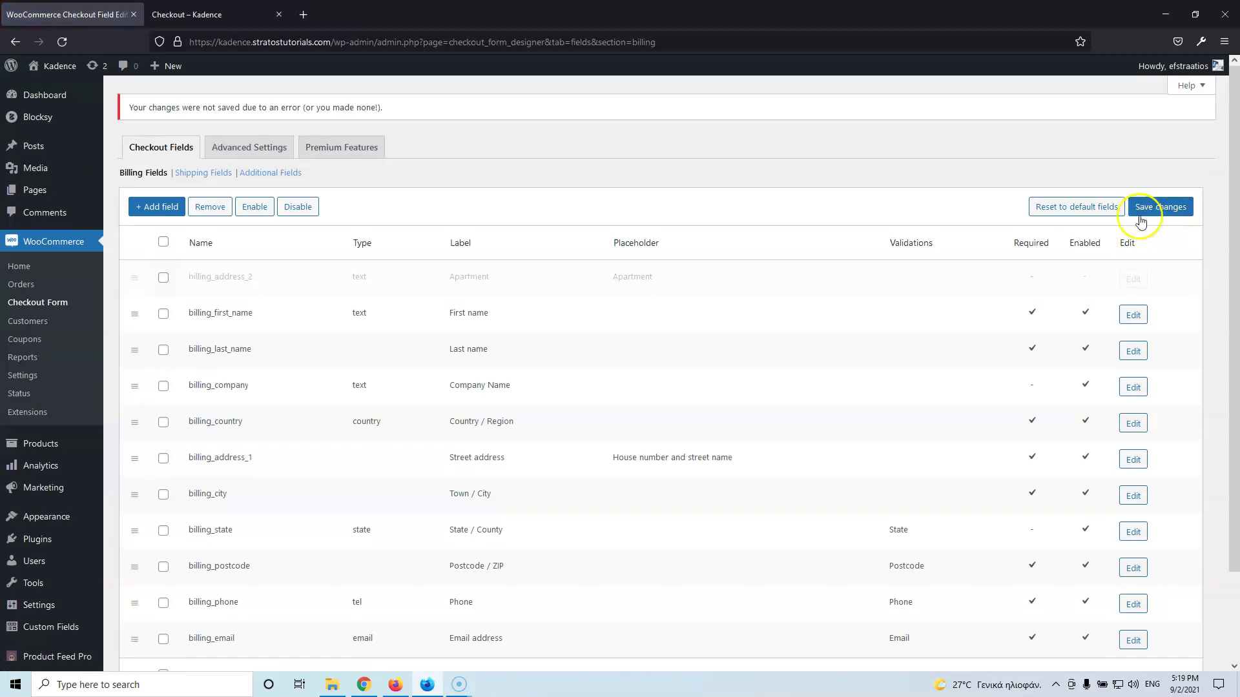
click(188, 9)
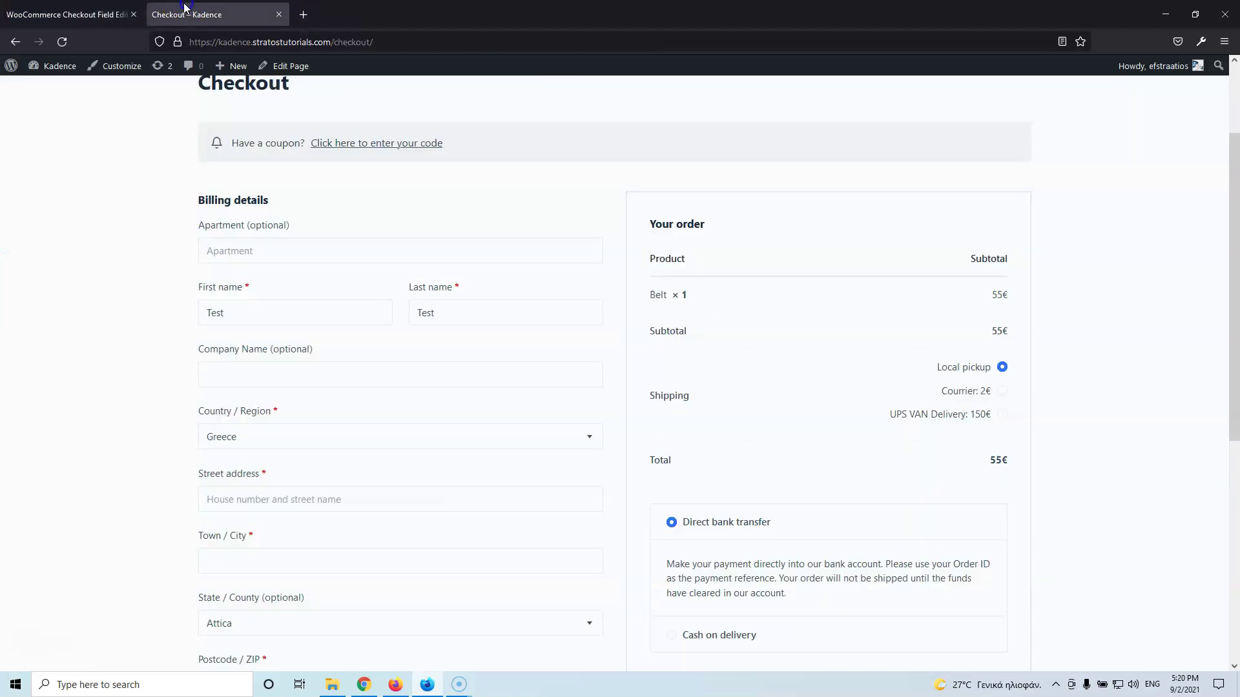
click(58, 45)
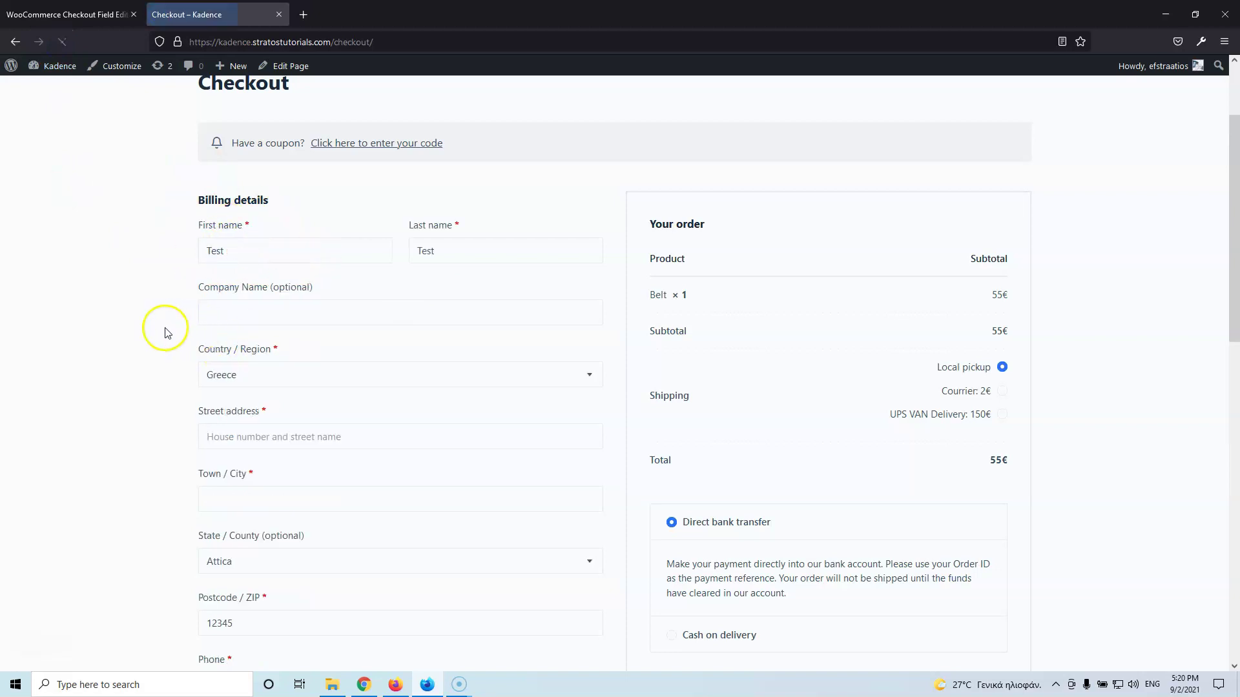
- Examine the remaining billing fields on the checkout page against the Billing Fields list
scroll(169, 334, down, 2)
scroll(172, 332, up, 1)
click(65, 14)
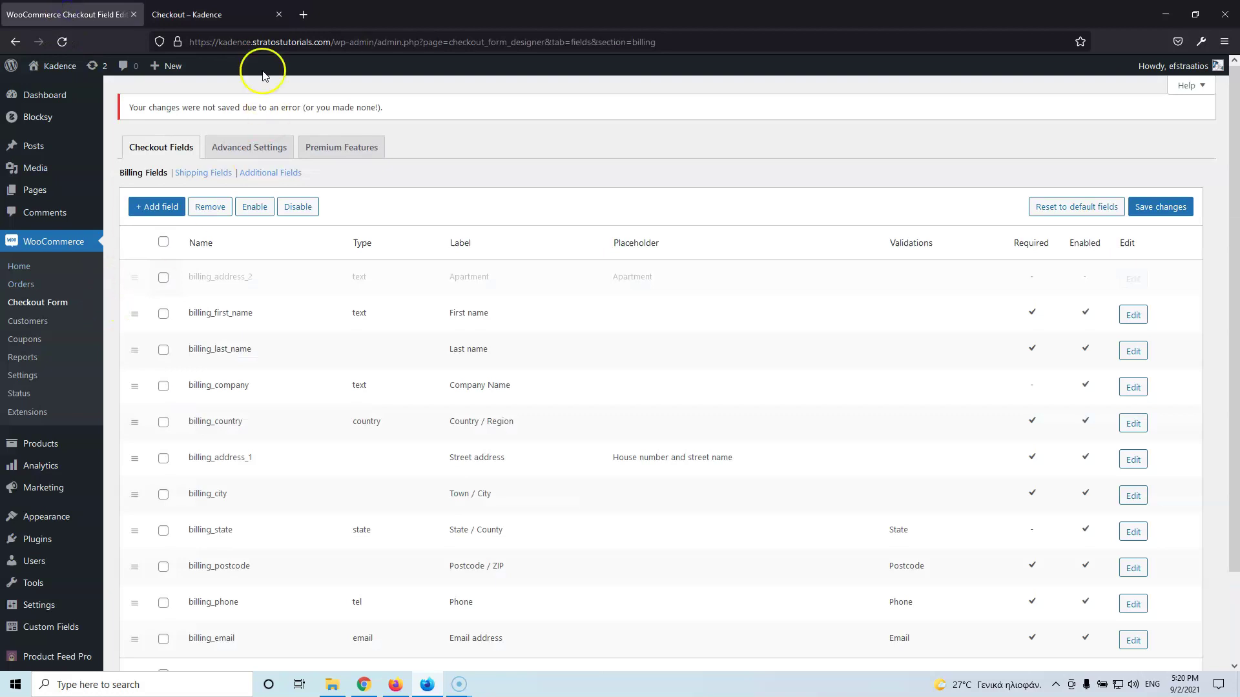
click(241, 14)
scroll(126, 379, down, 2)
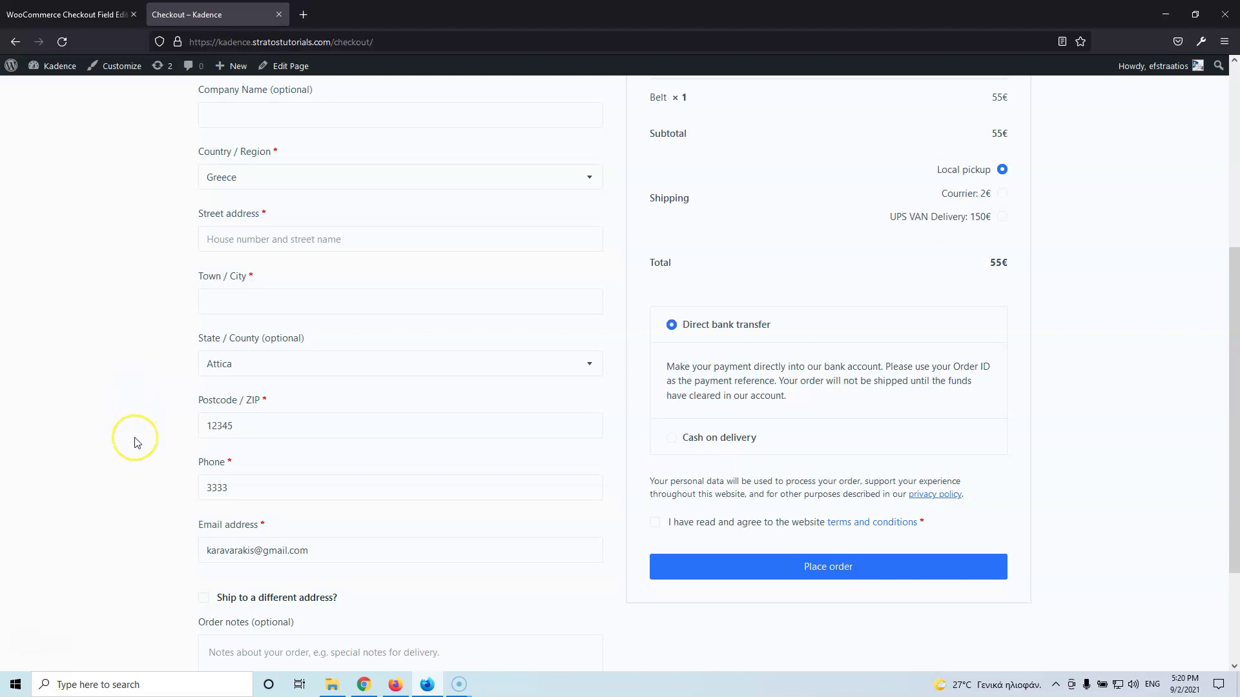
scroll(138, 442, up, 2)
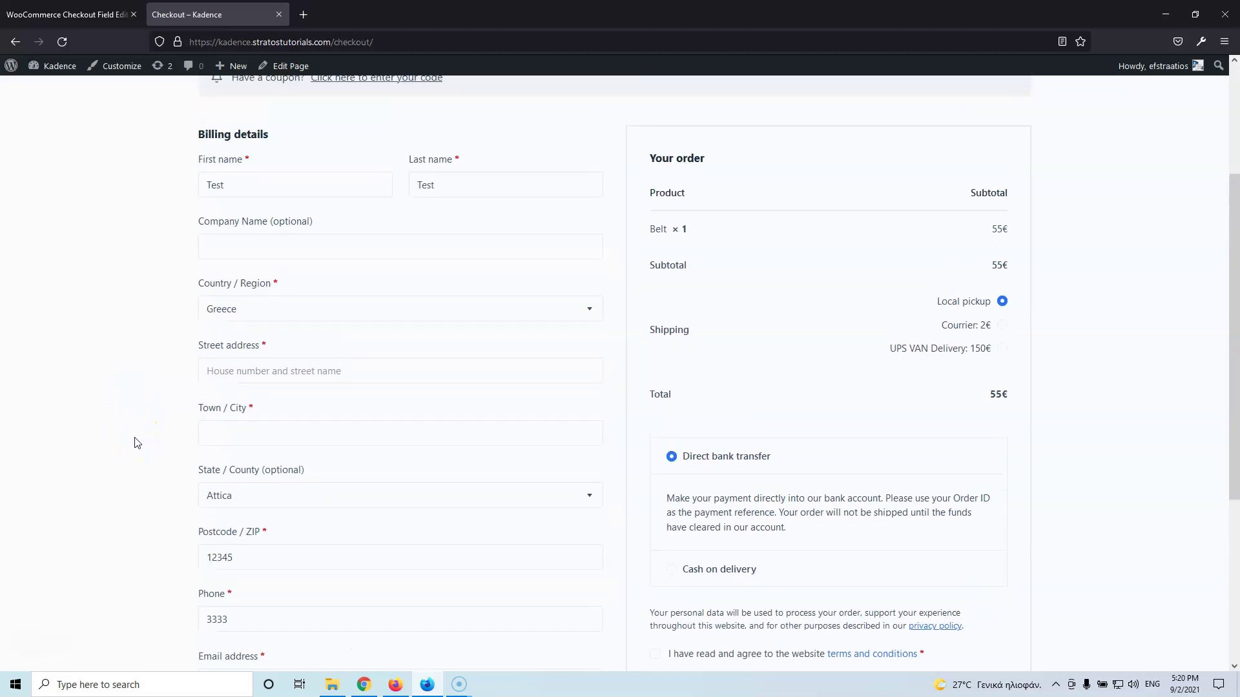
scroll(143, 433, down, 2)
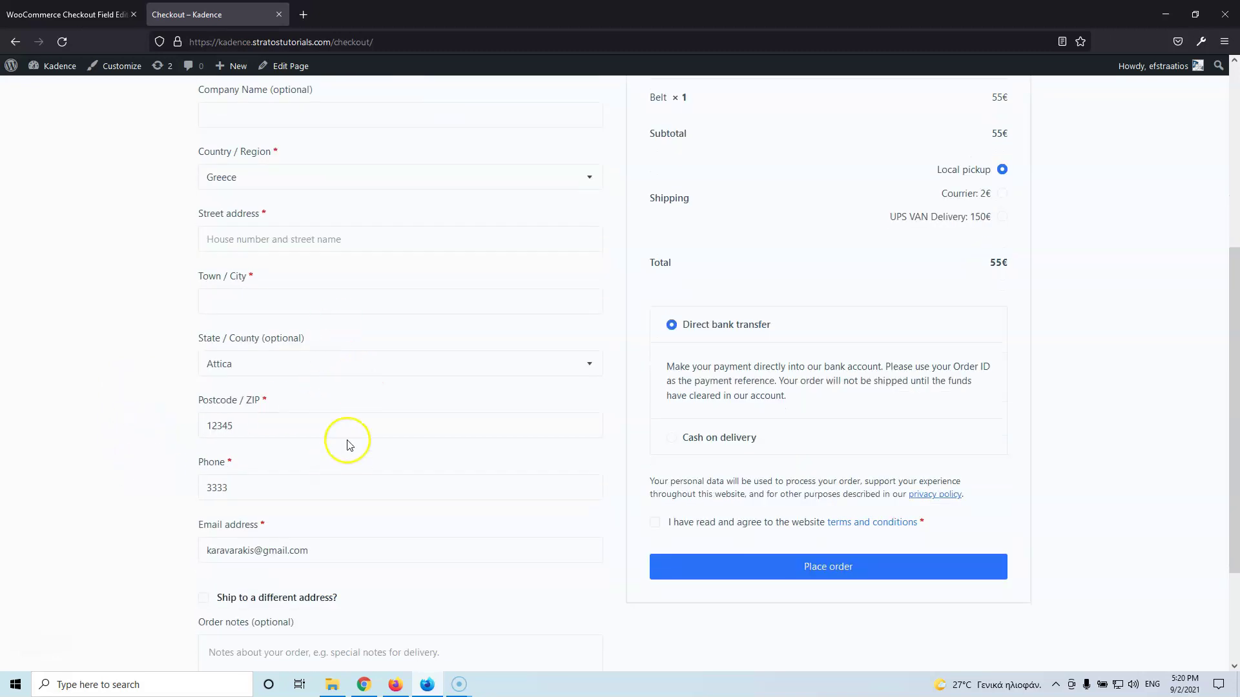
- Disable the billing country, street address, city, state and postcode fields together and save the changes
click(65, 15)
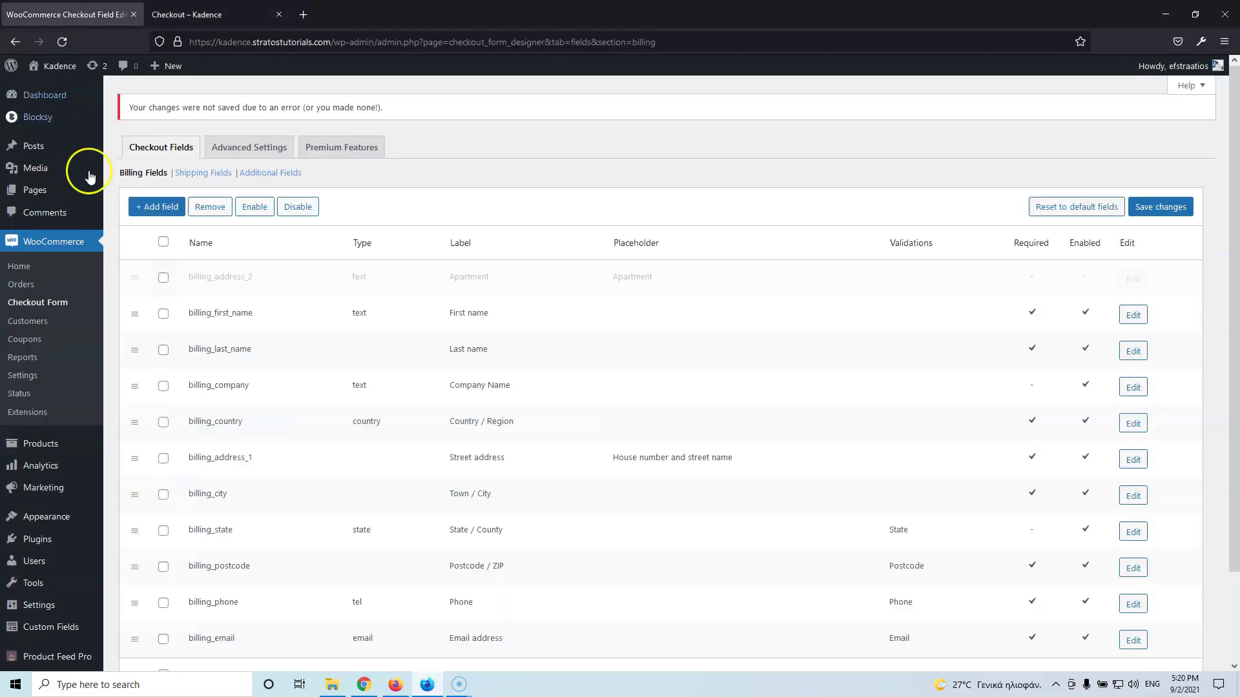
scroll(213, 400, down, 3)
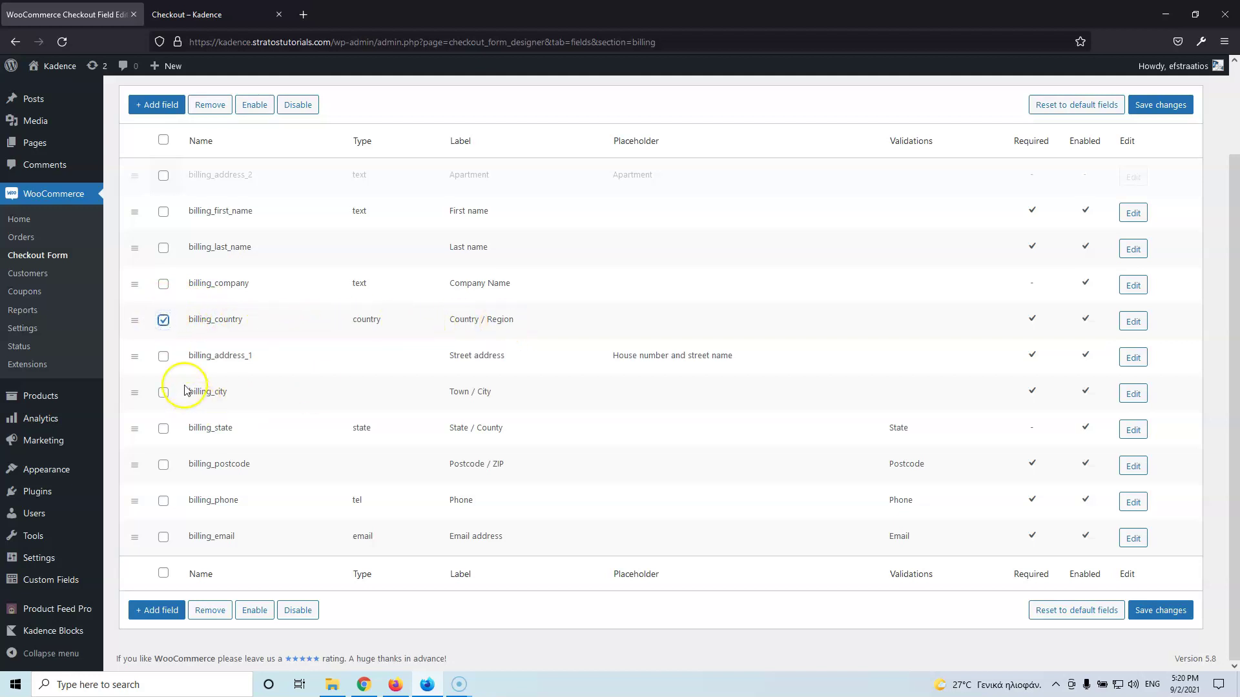
click(163, 359)
click(164, 392)
click(163, 430)
click(163, 465)
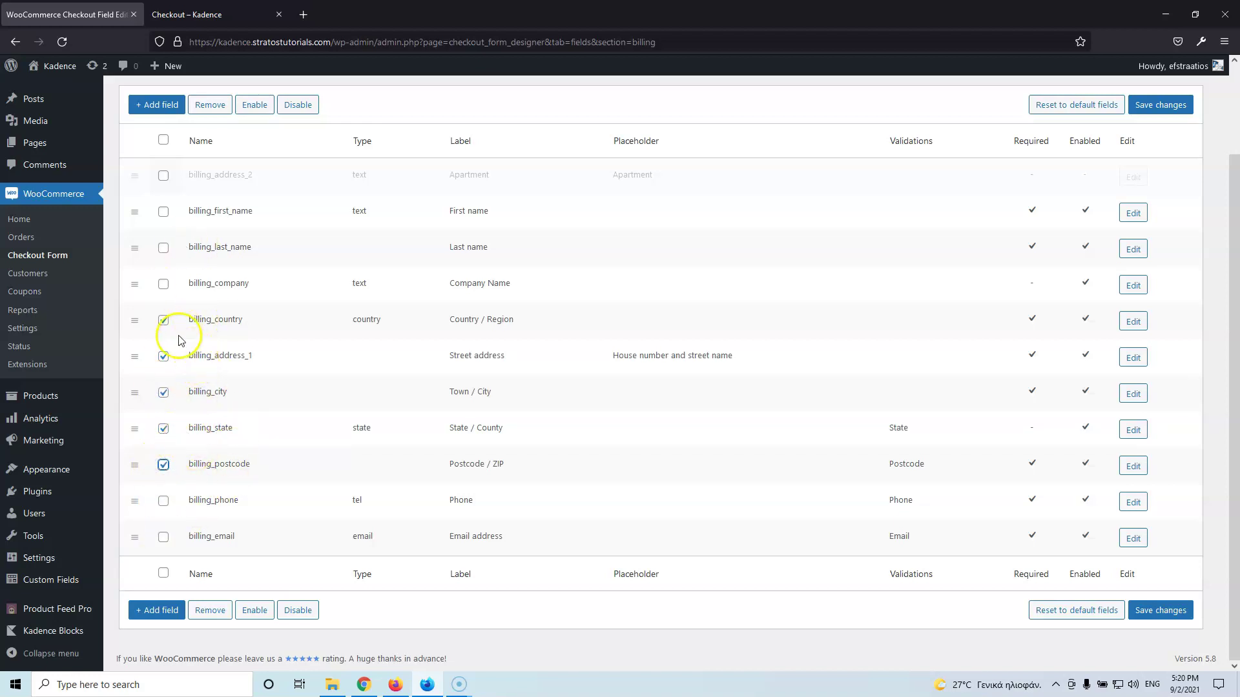
click(298, 113)
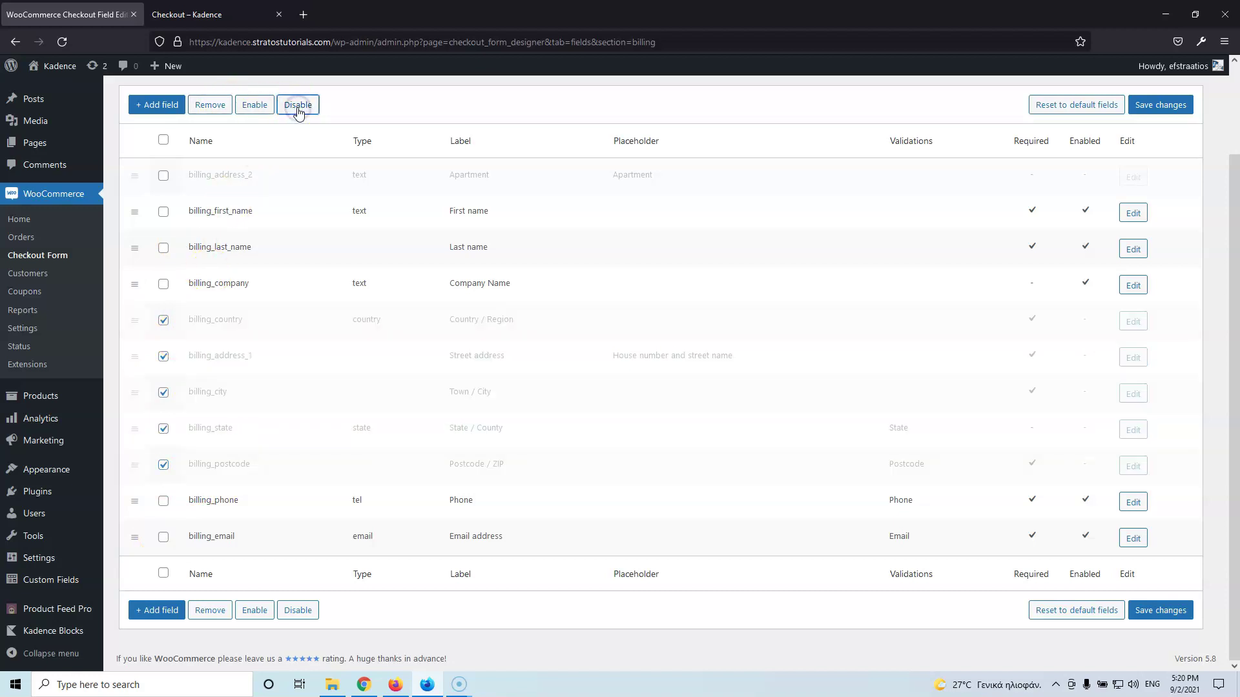
click(1182, 108)
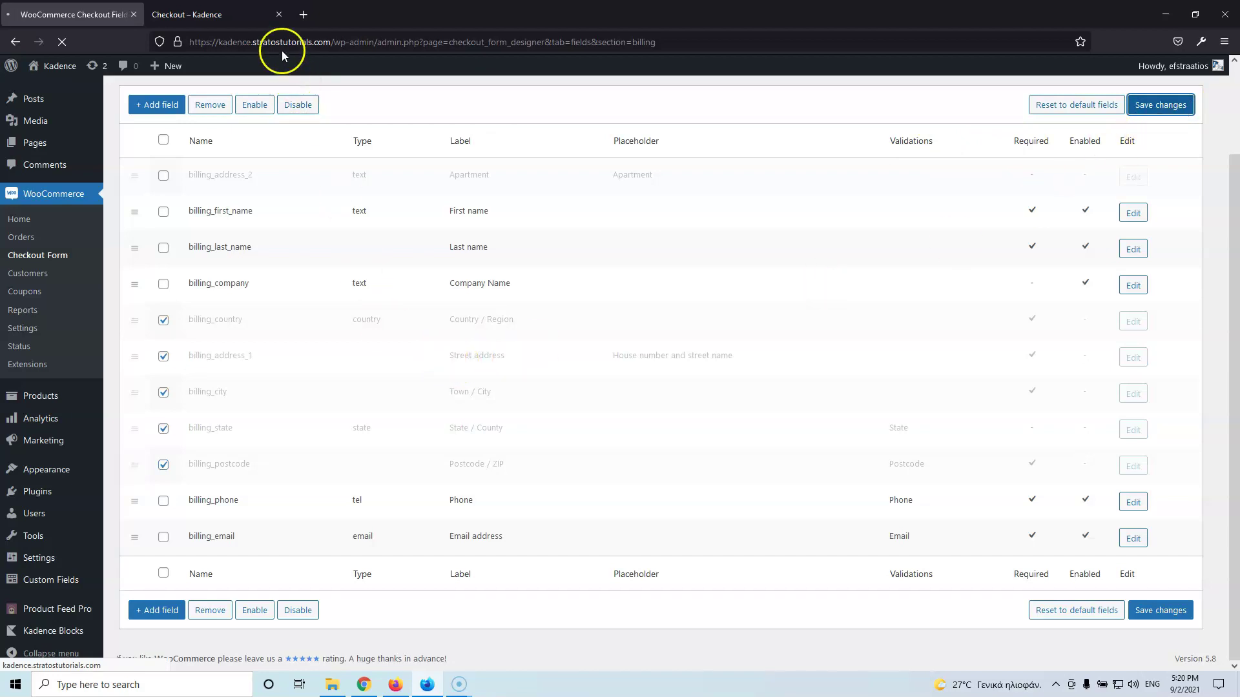
- Reload the checkout page and review which billing fields are still offered to the customer
click(217, 16)
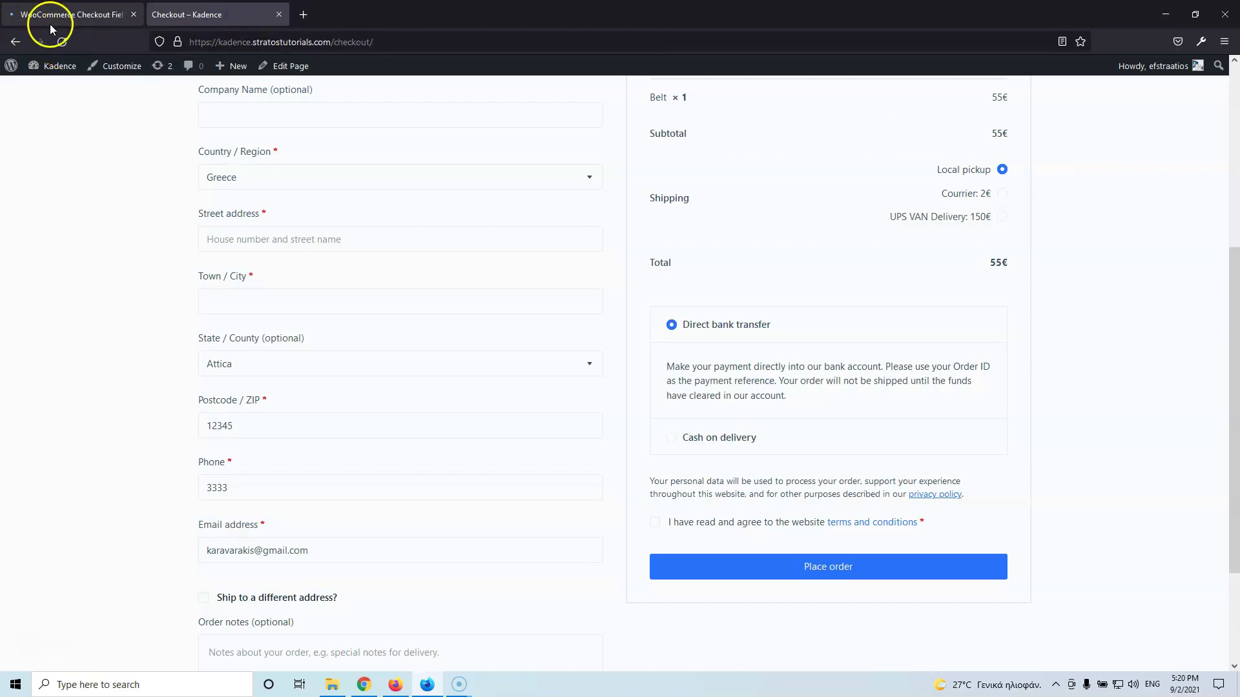
click(63, 45)
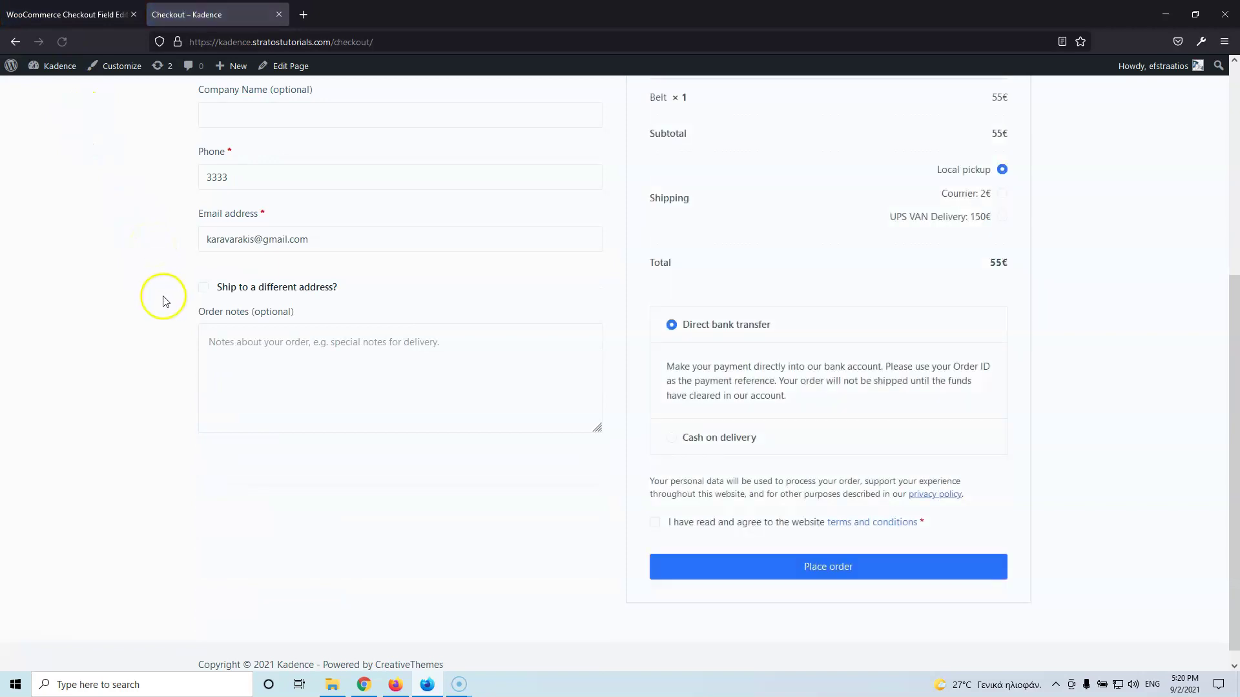
scroll(332, 332, up, 3)
scroll(181, 381, up, 2)
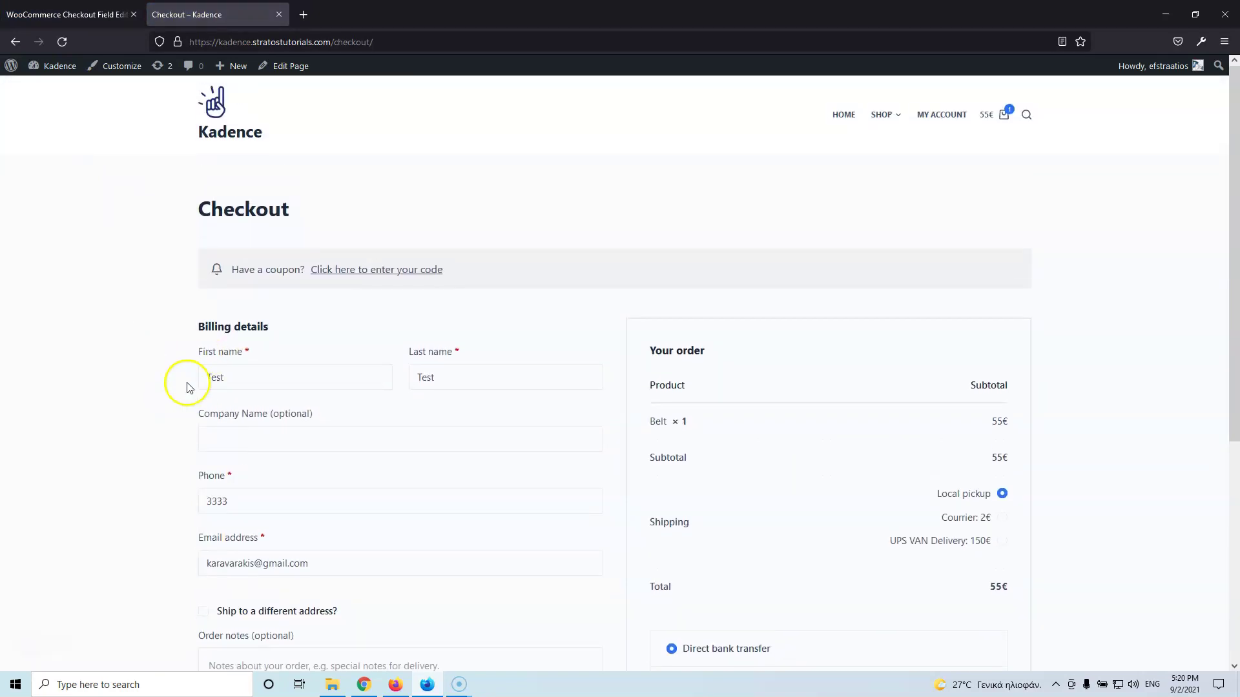
scroll(192, 452, down, 2)
- View the Shipping Fields list, return to Billing Fields, and select the disabled country, street address and city fields
click(65, 14)
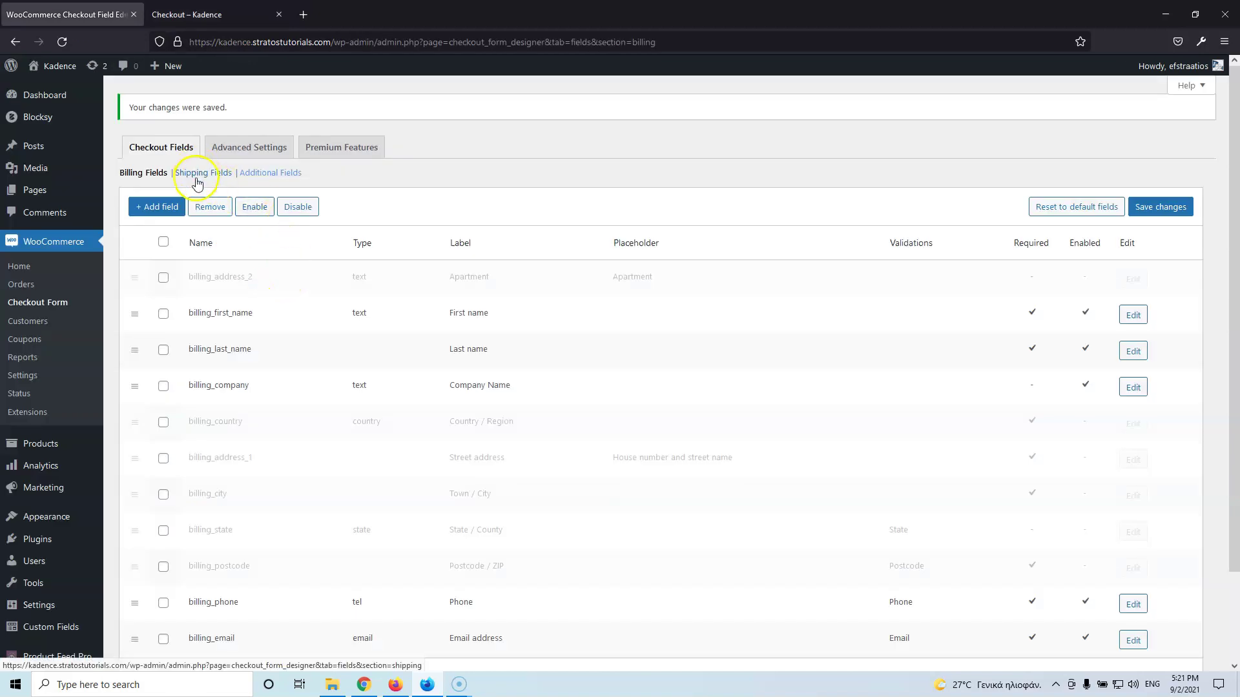
click(204, 173)
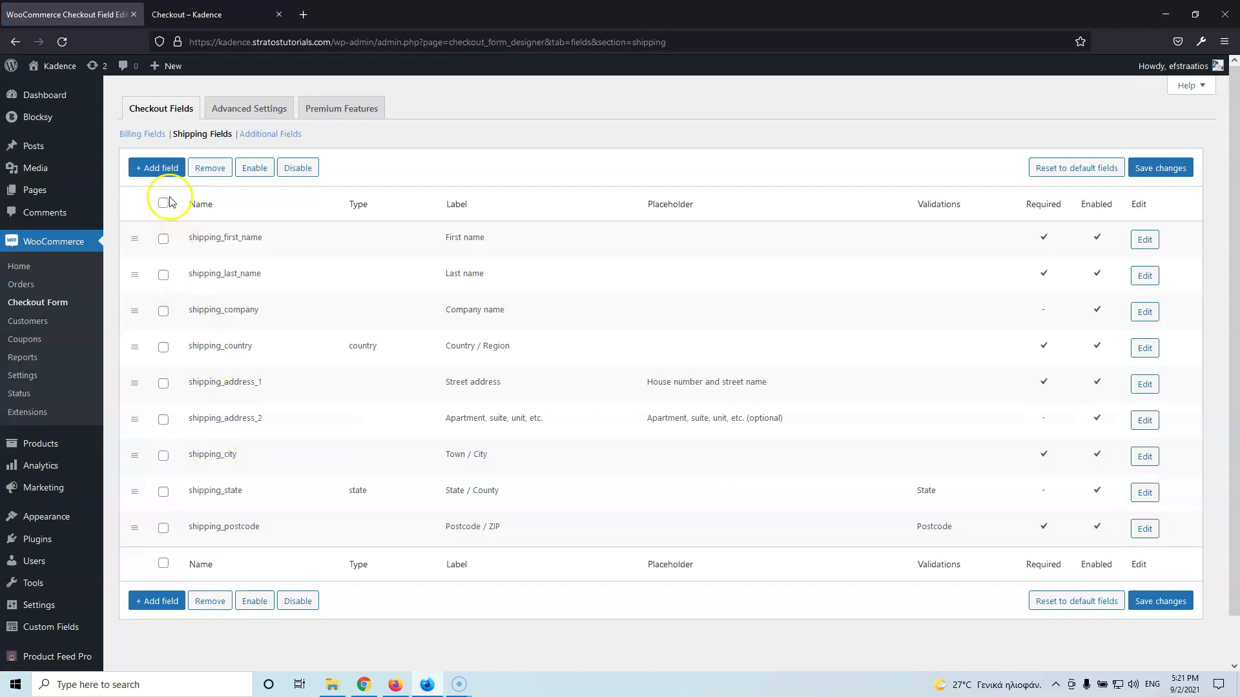
click(143, 133)
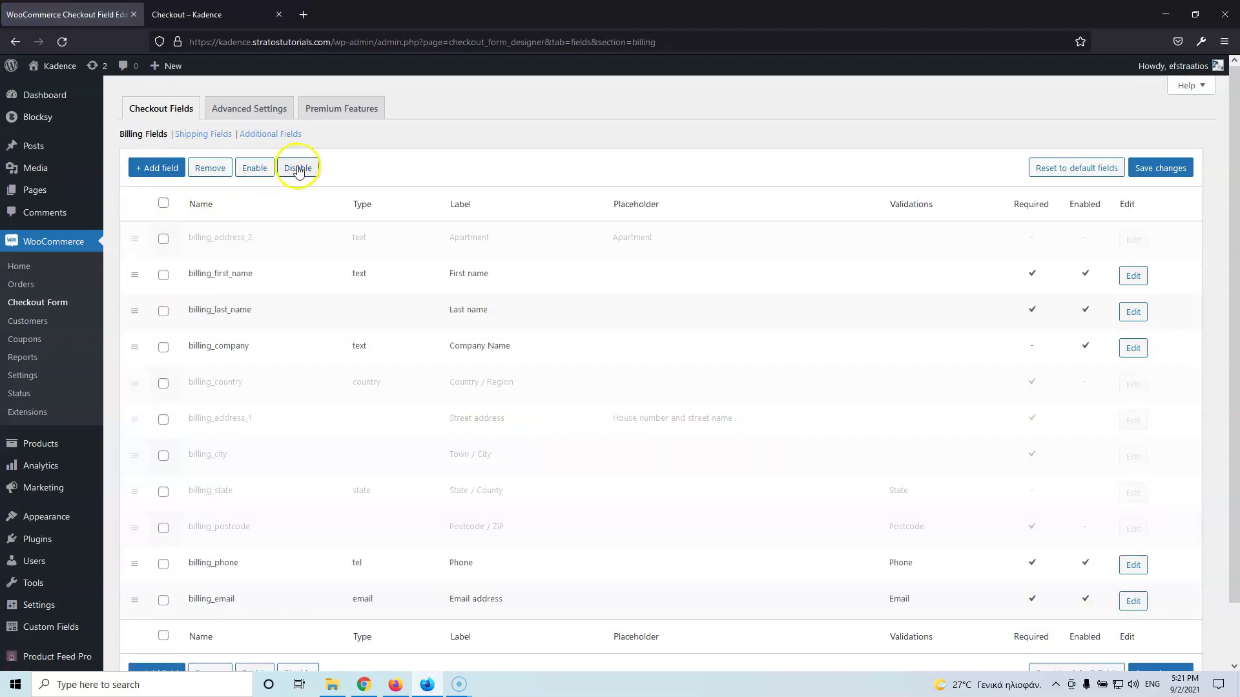
click(162, 384)
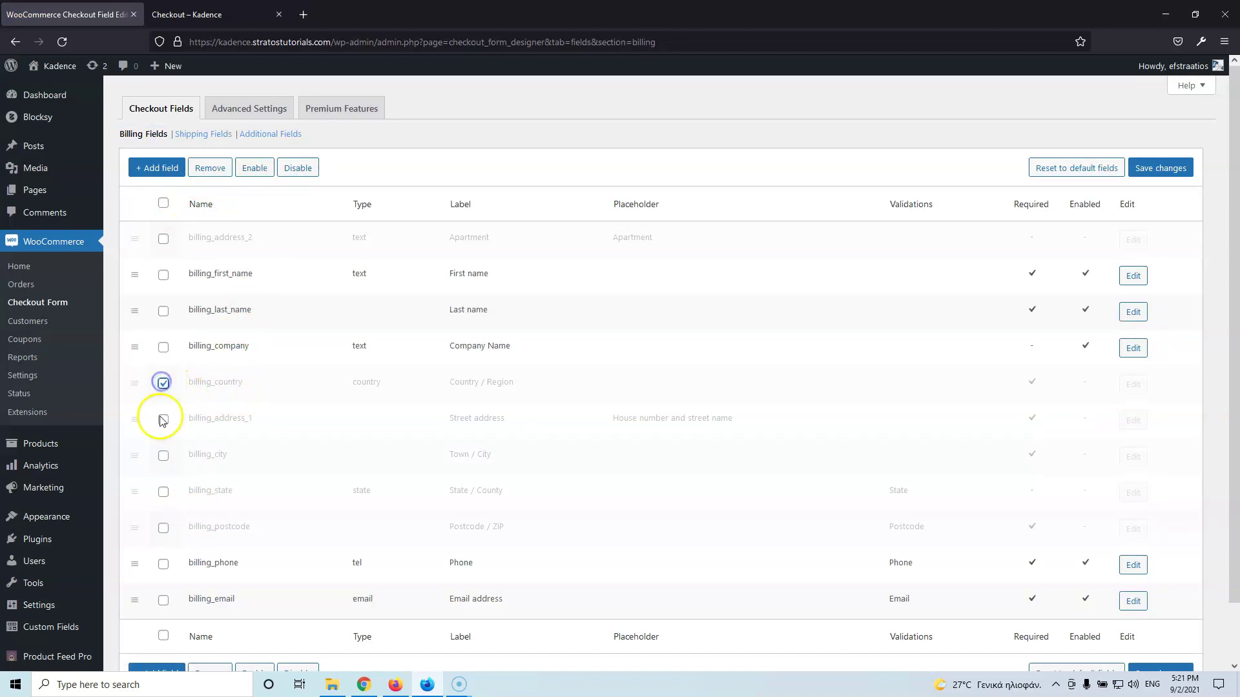
click(166, 457)
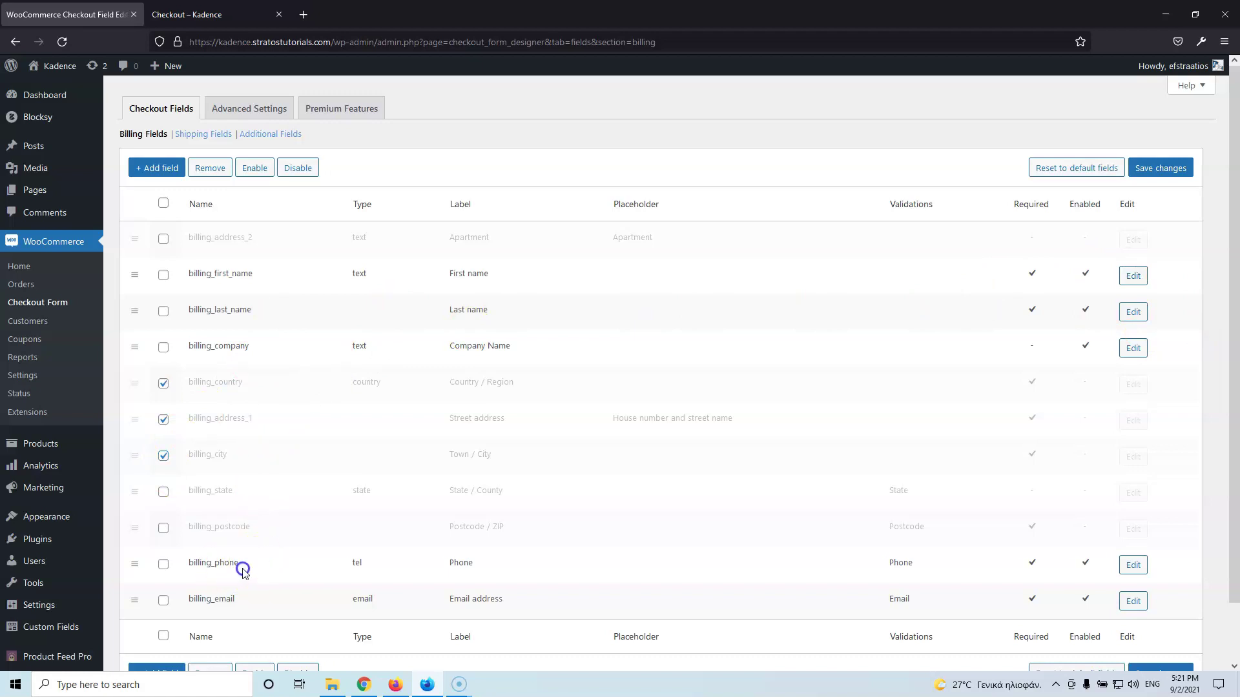
- Open the billing phone field for editing and examine its name, label and placeholder settings
click(1133, 565)
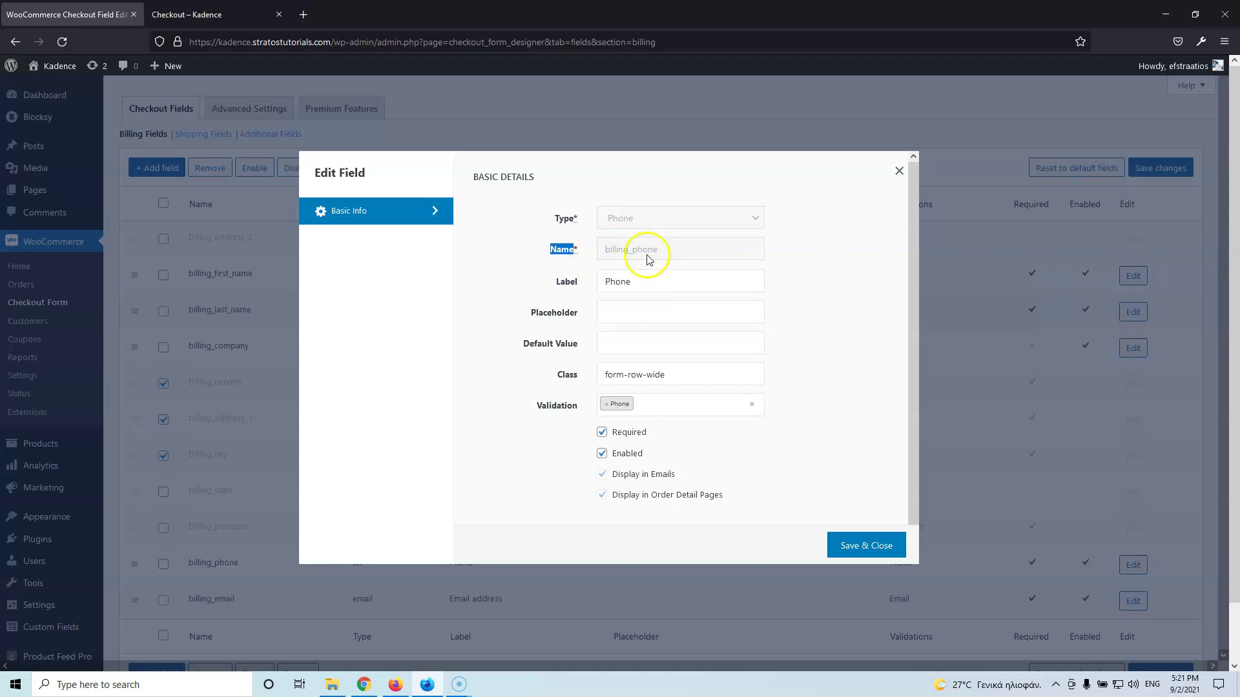
double_click(567, 282)
click(589, 281)
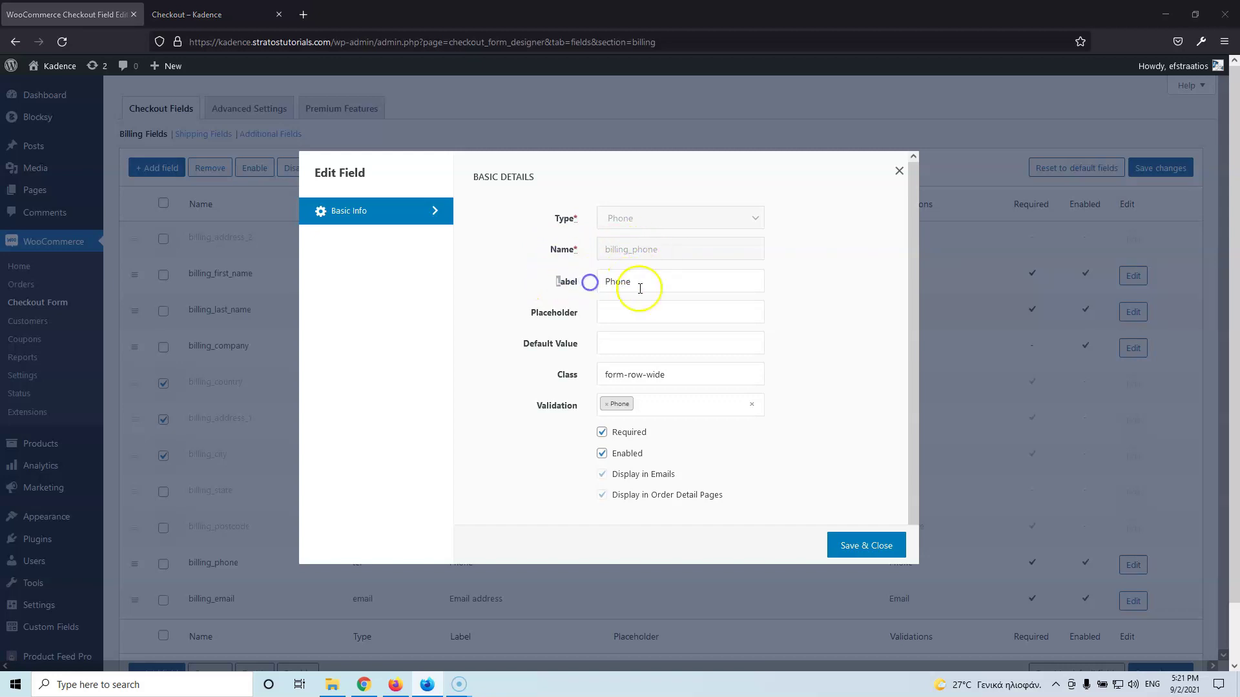
click(614, 311)
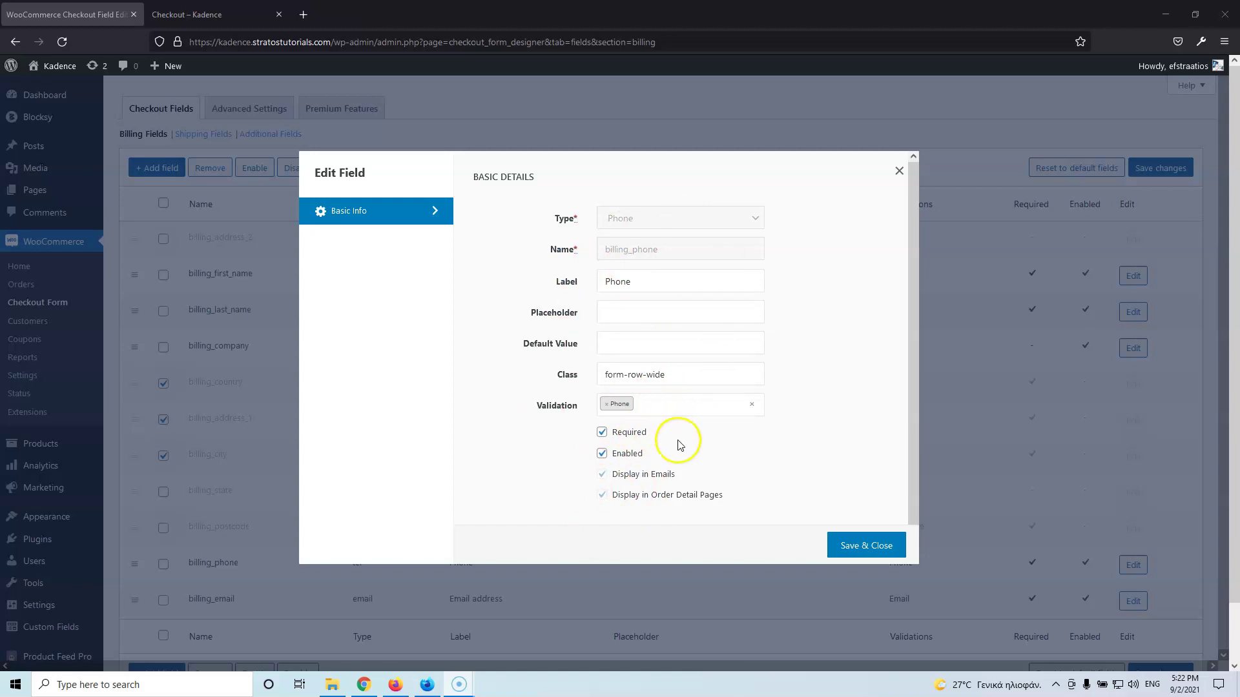
- Close the phone field settings, start a new billing field, and try the Email and Select types to examine their settings
click(899, 171)
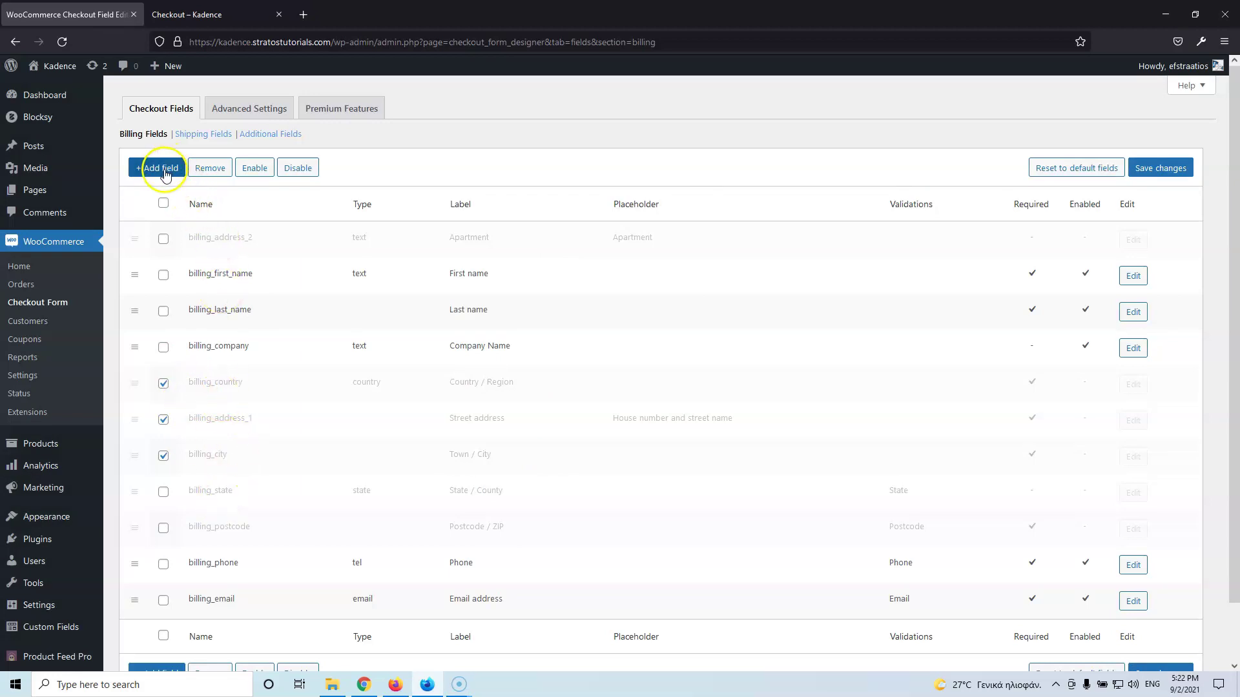
click(164, 169)
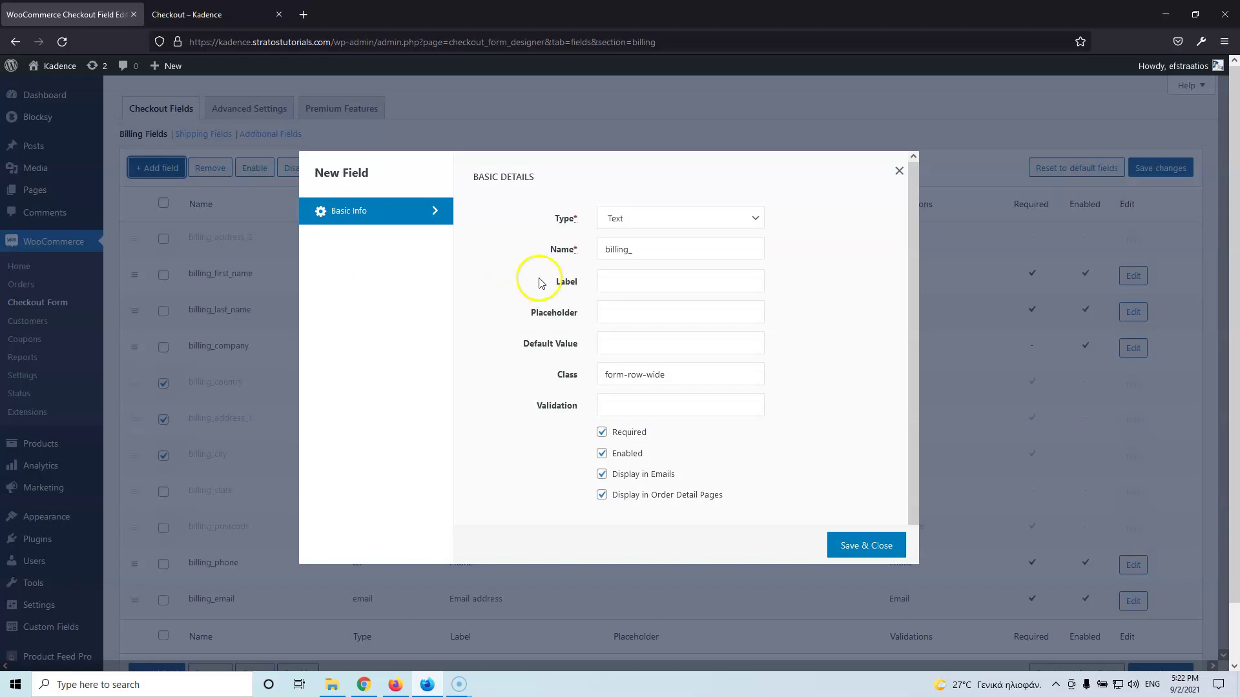
click(671, 222)
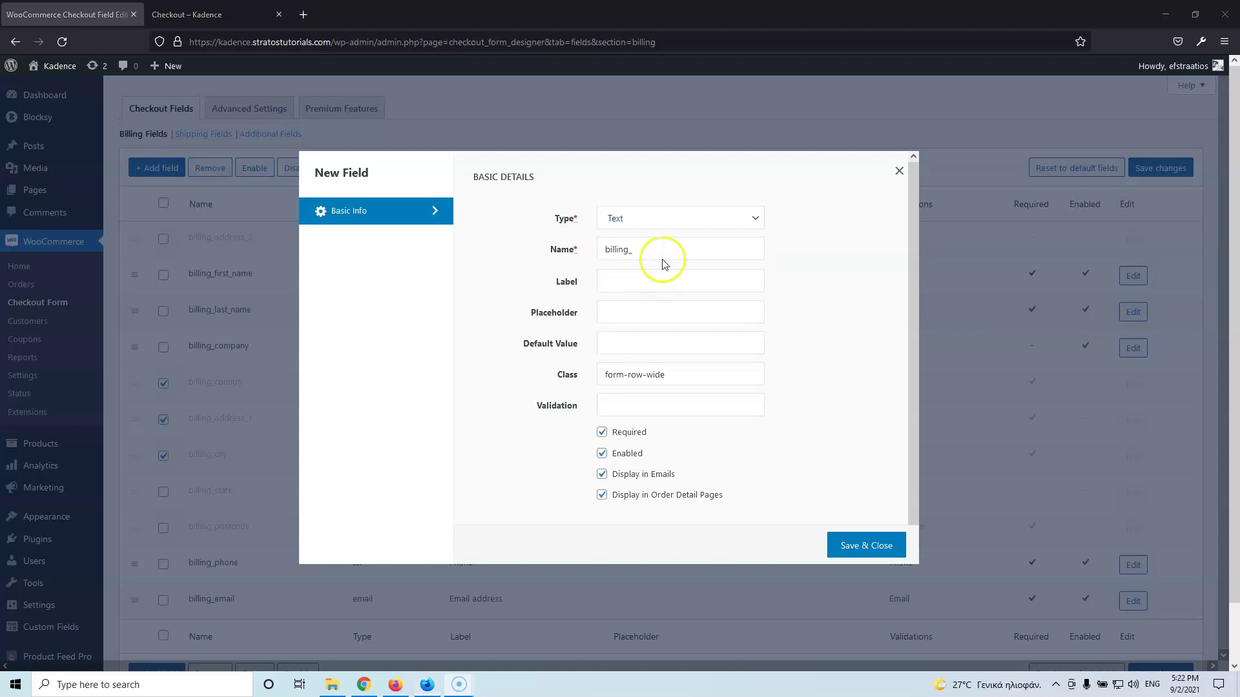
click(677, 218)
click(658, 277)
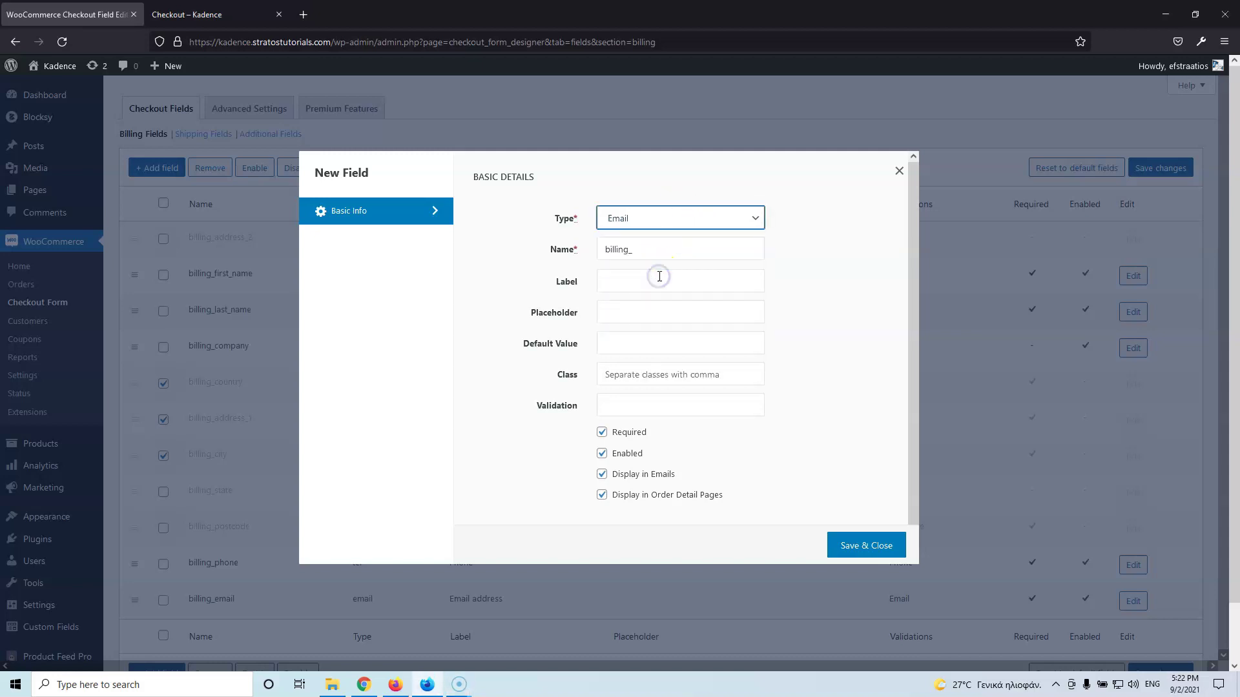
click(672, 221)
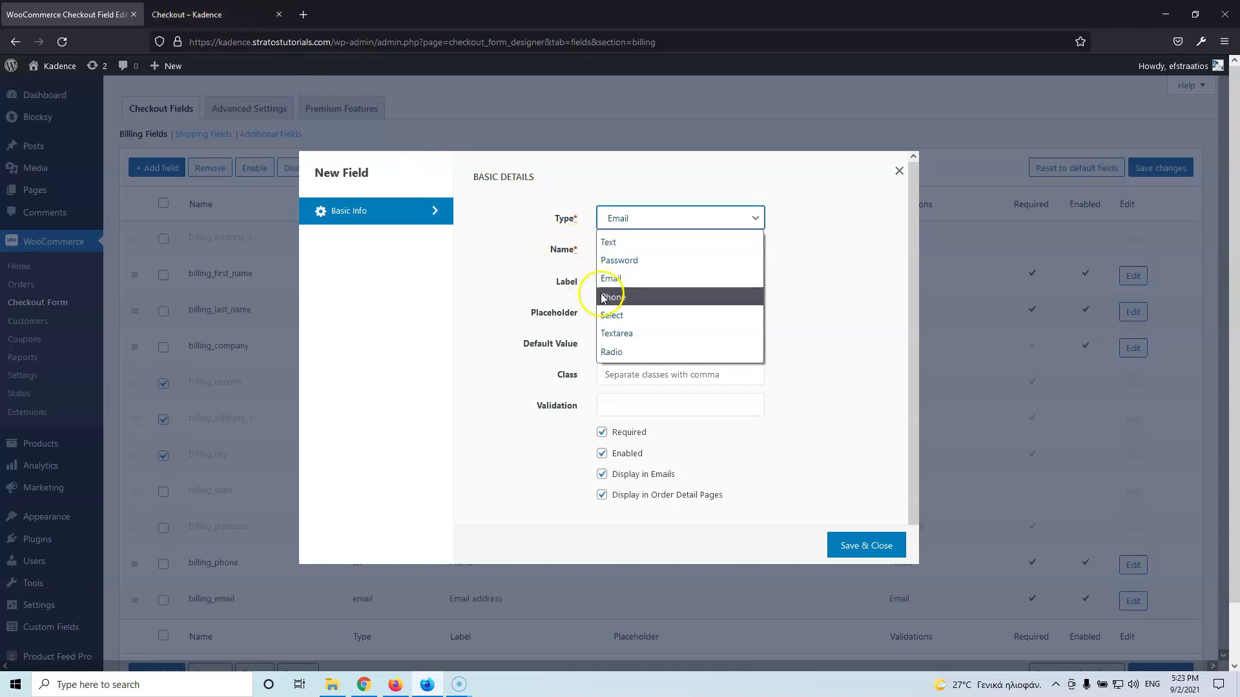
click(633, 317)
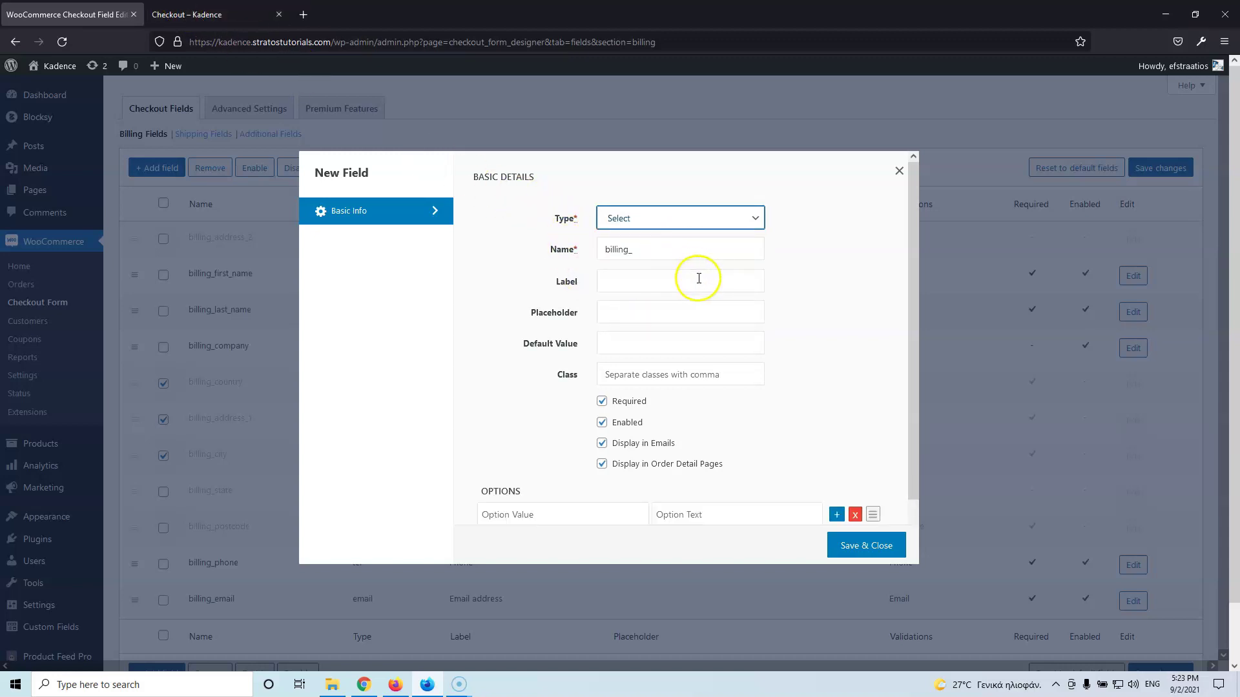
scroll(788, 336, down, 2)
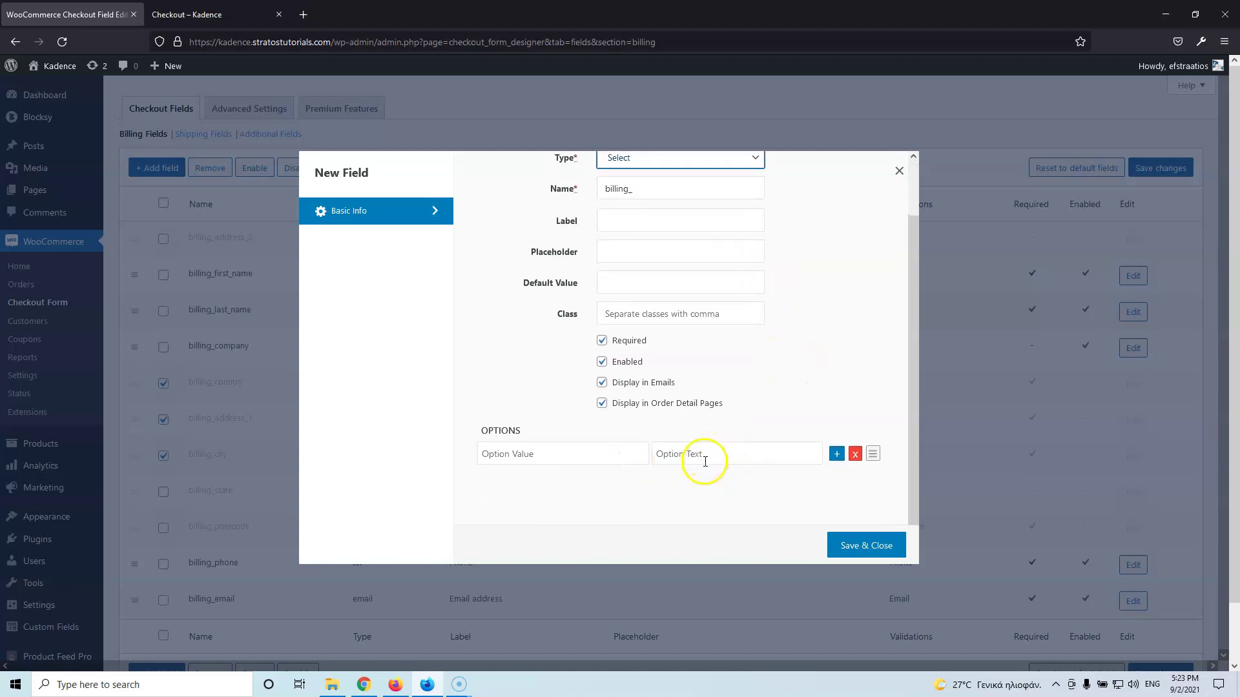
scroll(796, 321, up, 2)
- Try the Textarea type for the new field and compare it with the order notes box on the checkout page
click(694, 233)
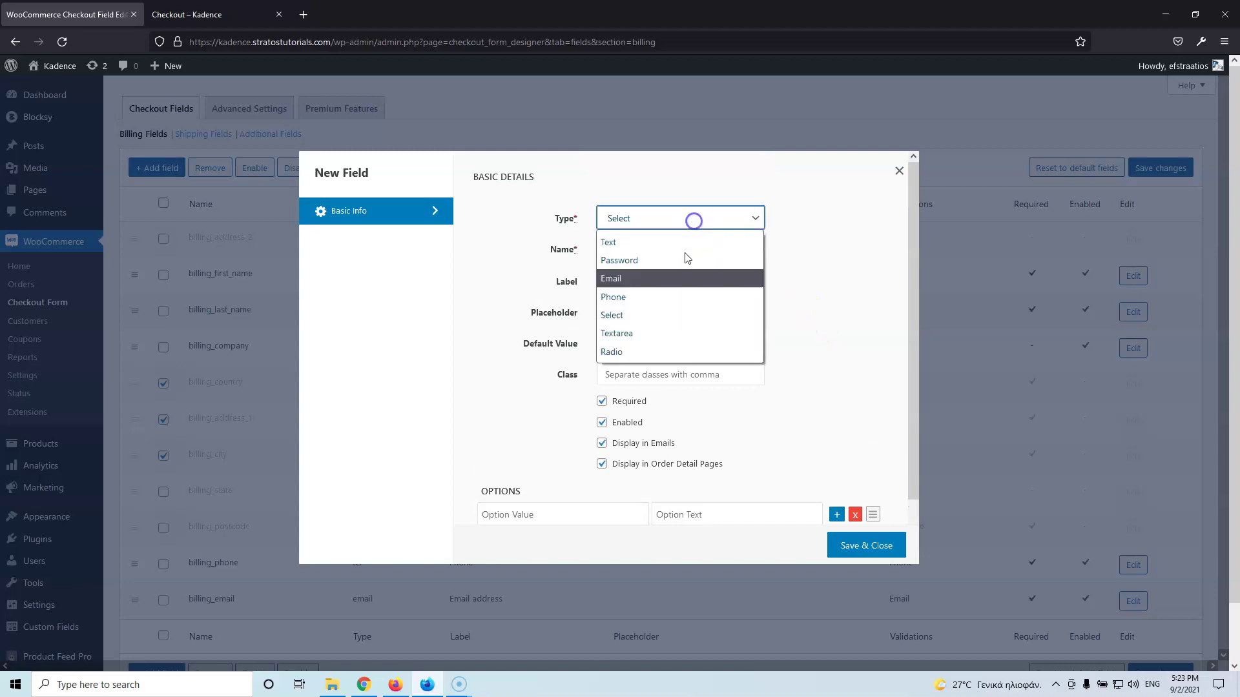
click(648, 333)
click(193, 14)
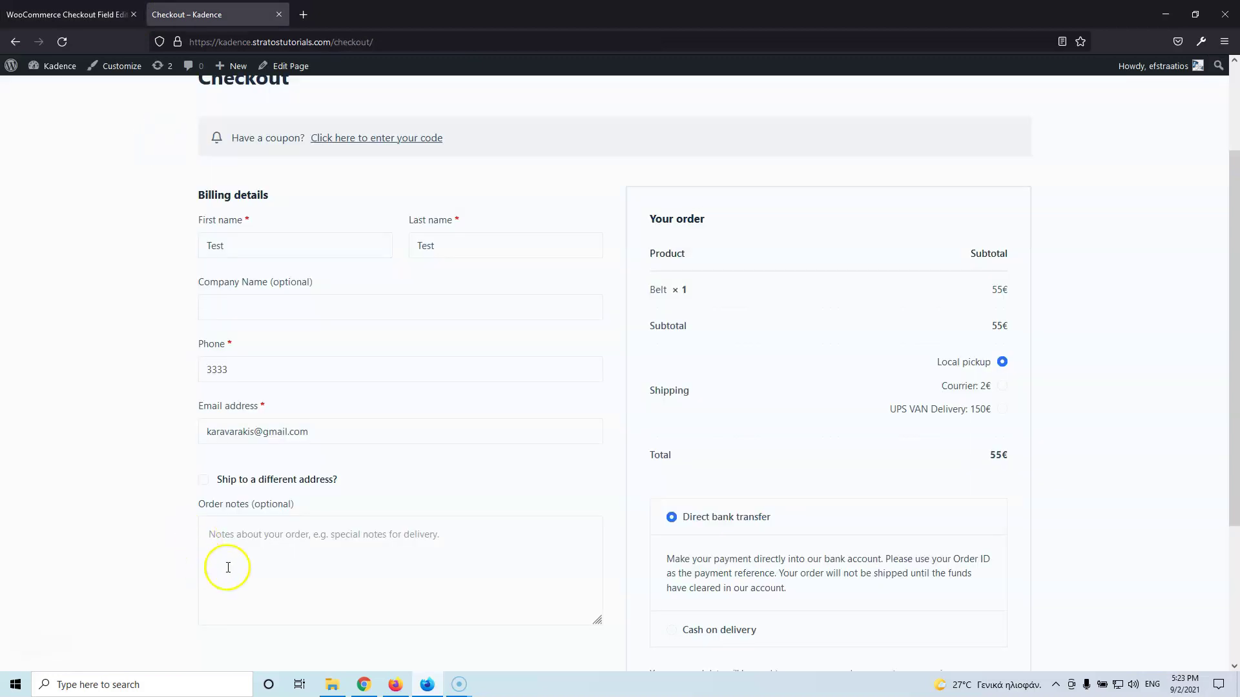
click(269, 528)
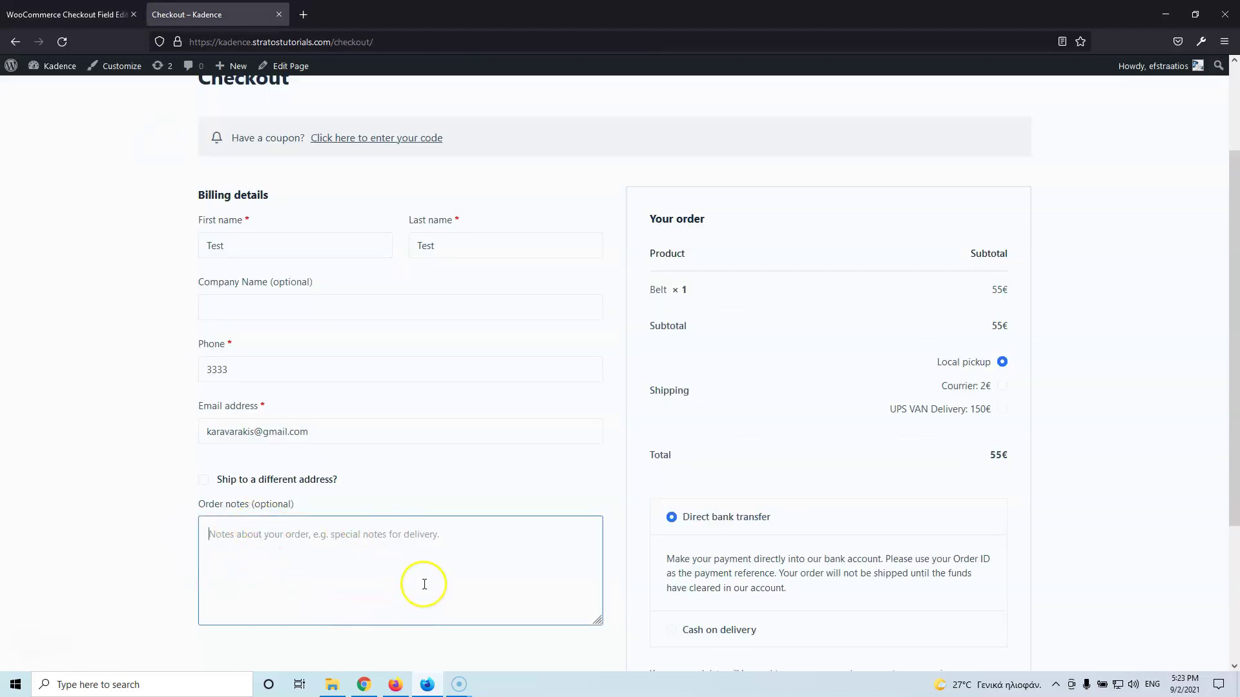
click(69, 13)
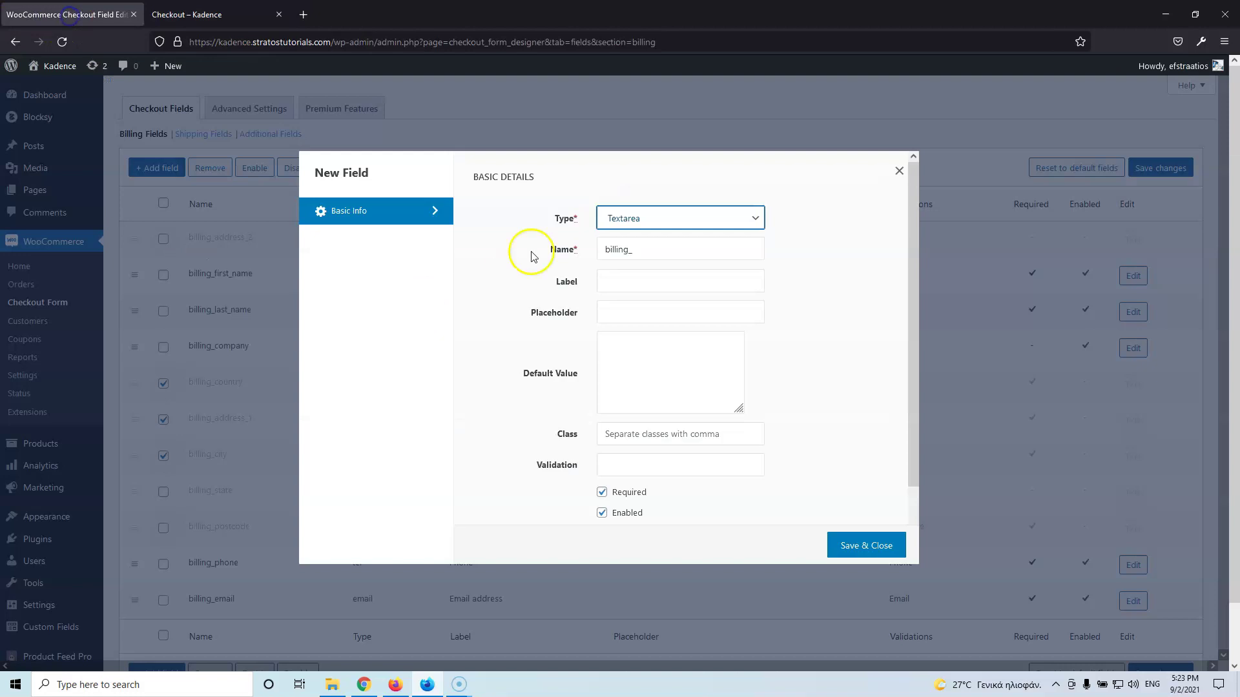
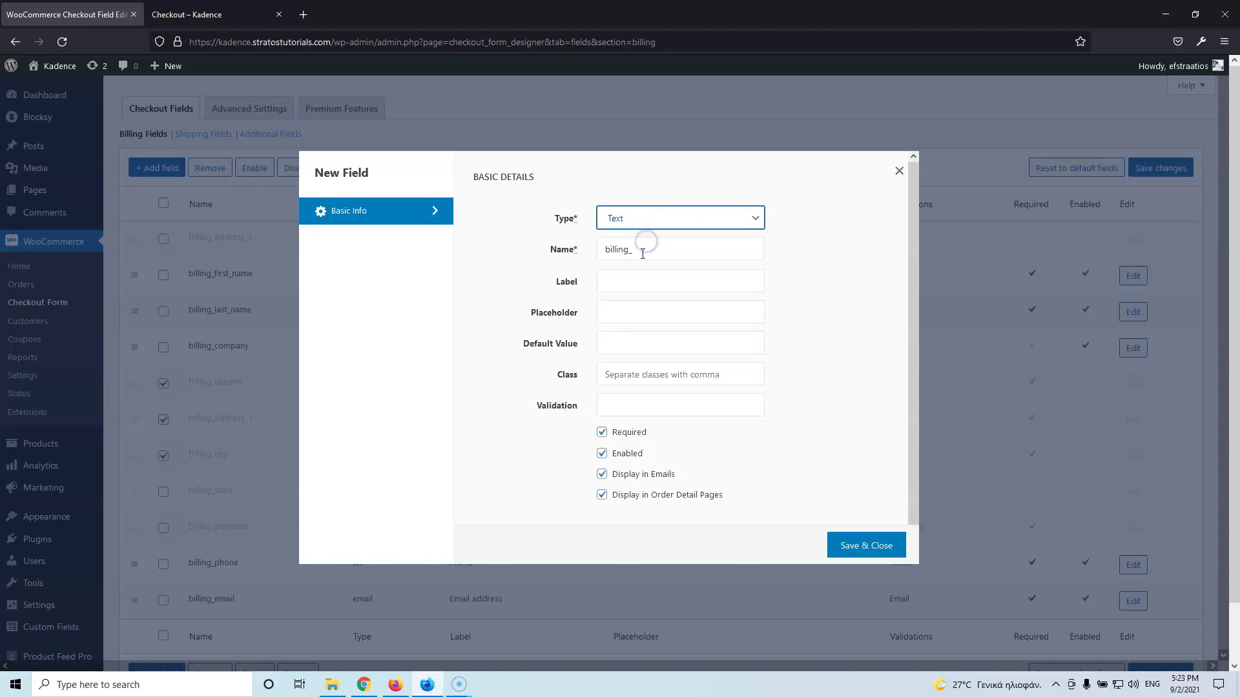
- Label the new text field Invoice Number, name it billing_invoice-number, and set its placeholder to "Type here the tax number for invoices"
click(648, 276)
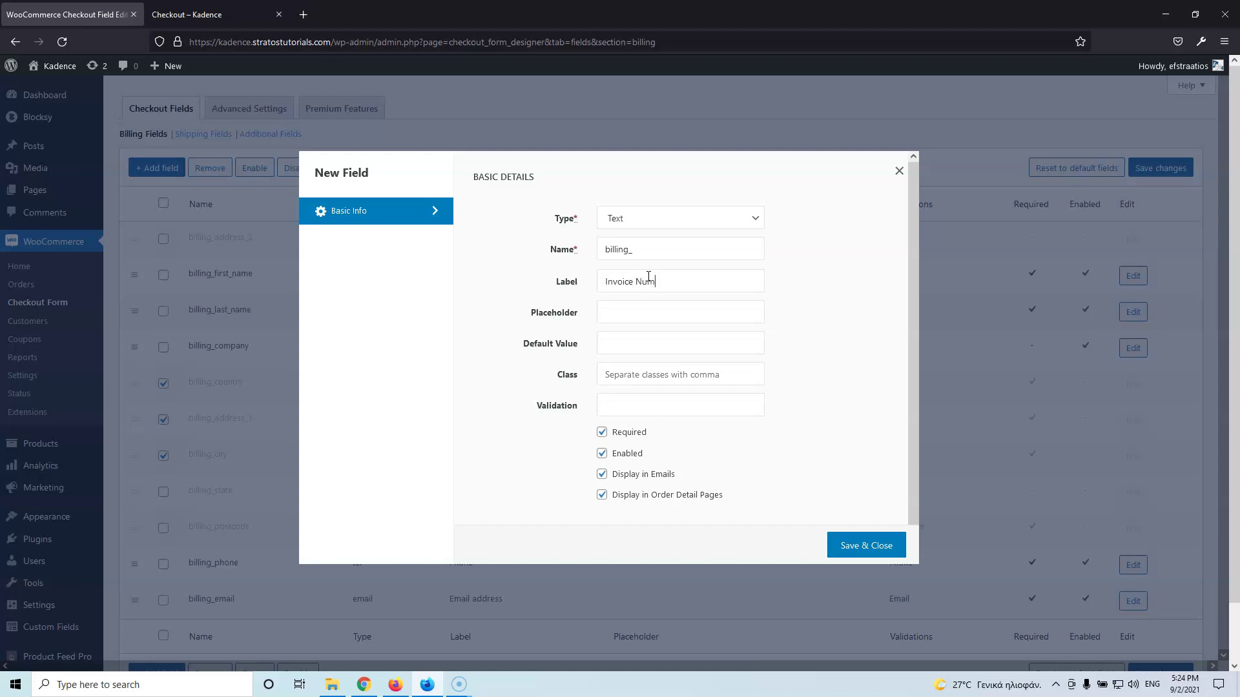
click(655, 249)
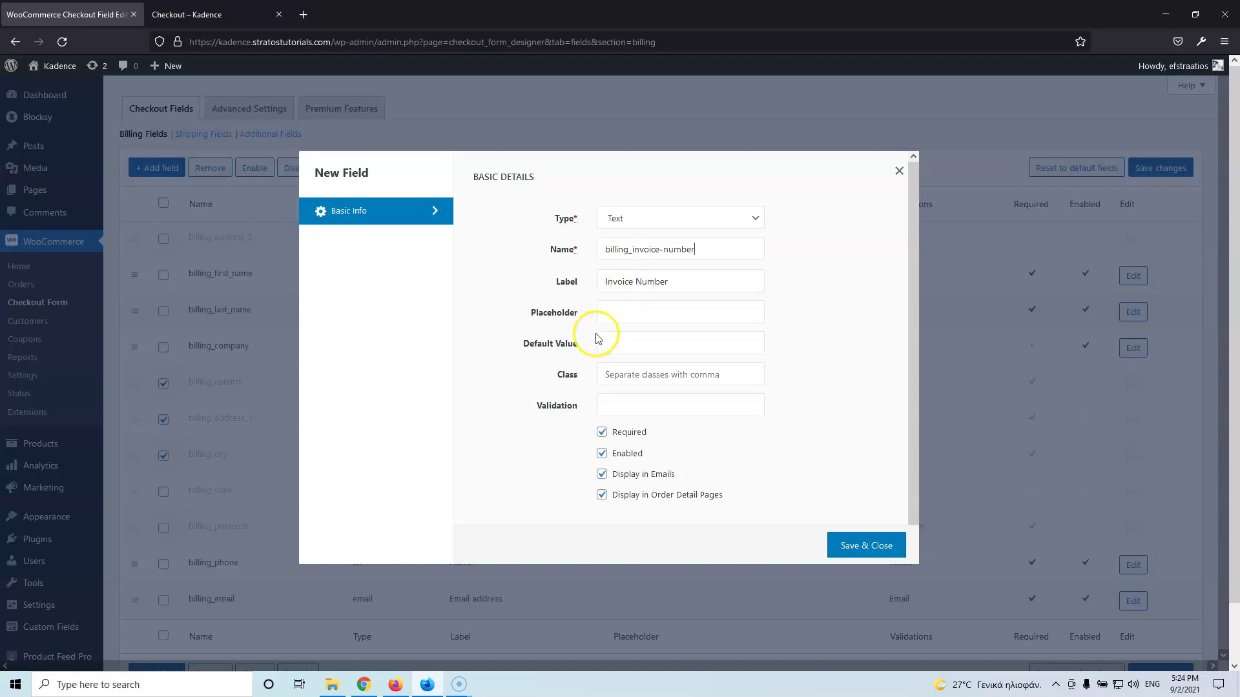
click(621, 311)
text(Type her)
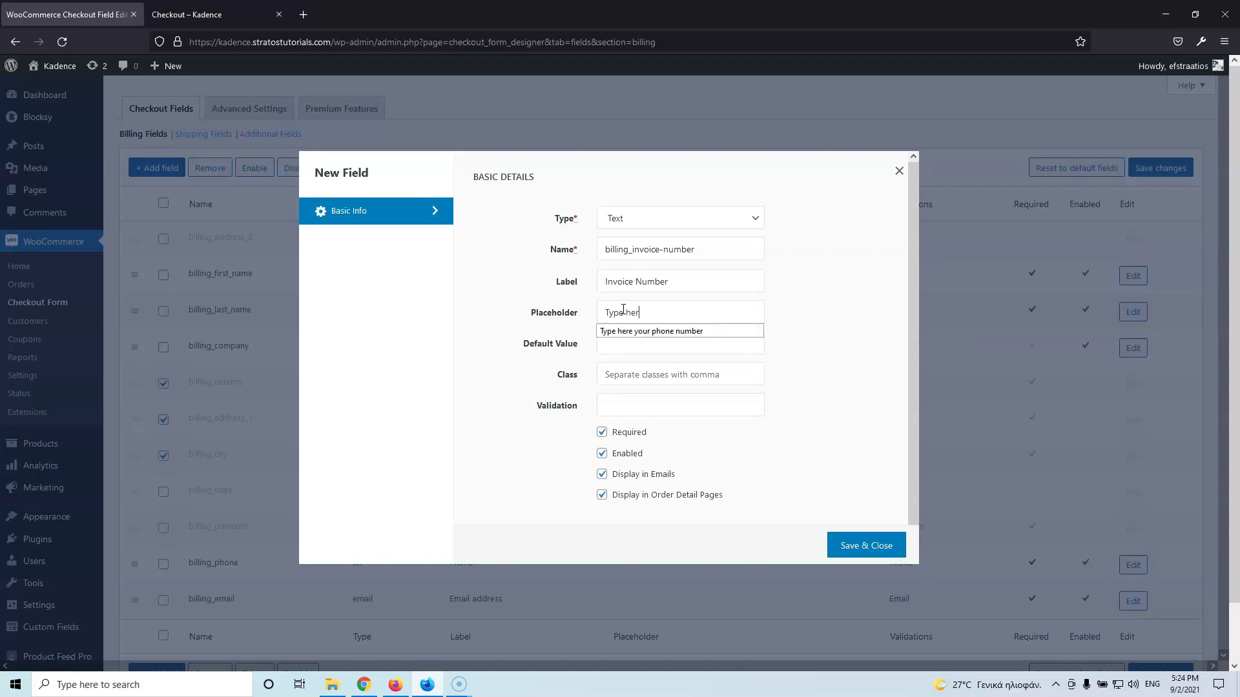
text(e the tax number for invoices)
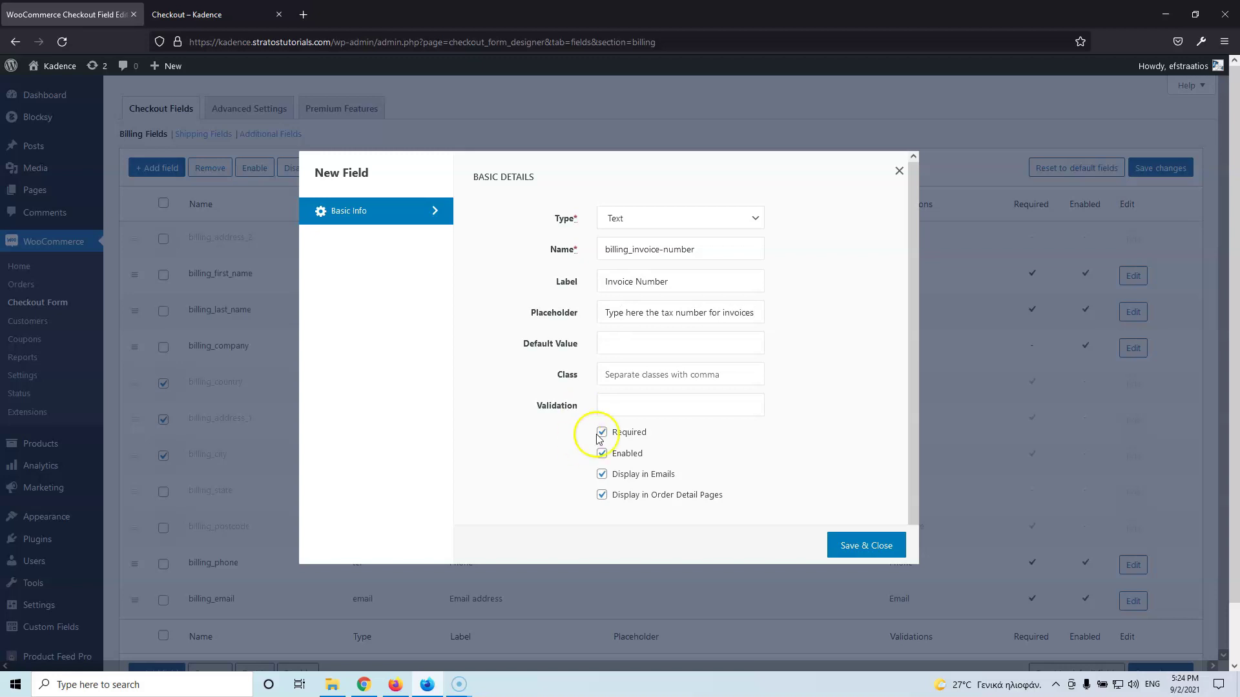
- Try the Phone validation on the invoice number field and clear it again
click(642, 406)
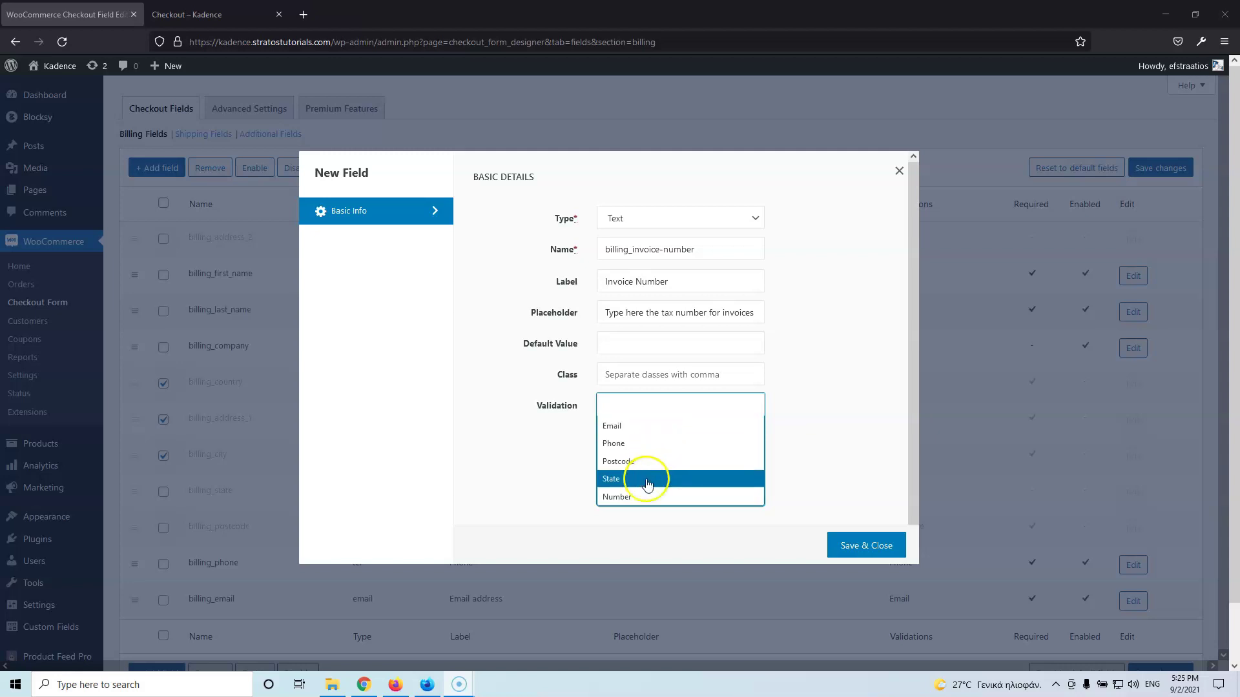
click(636, 445)
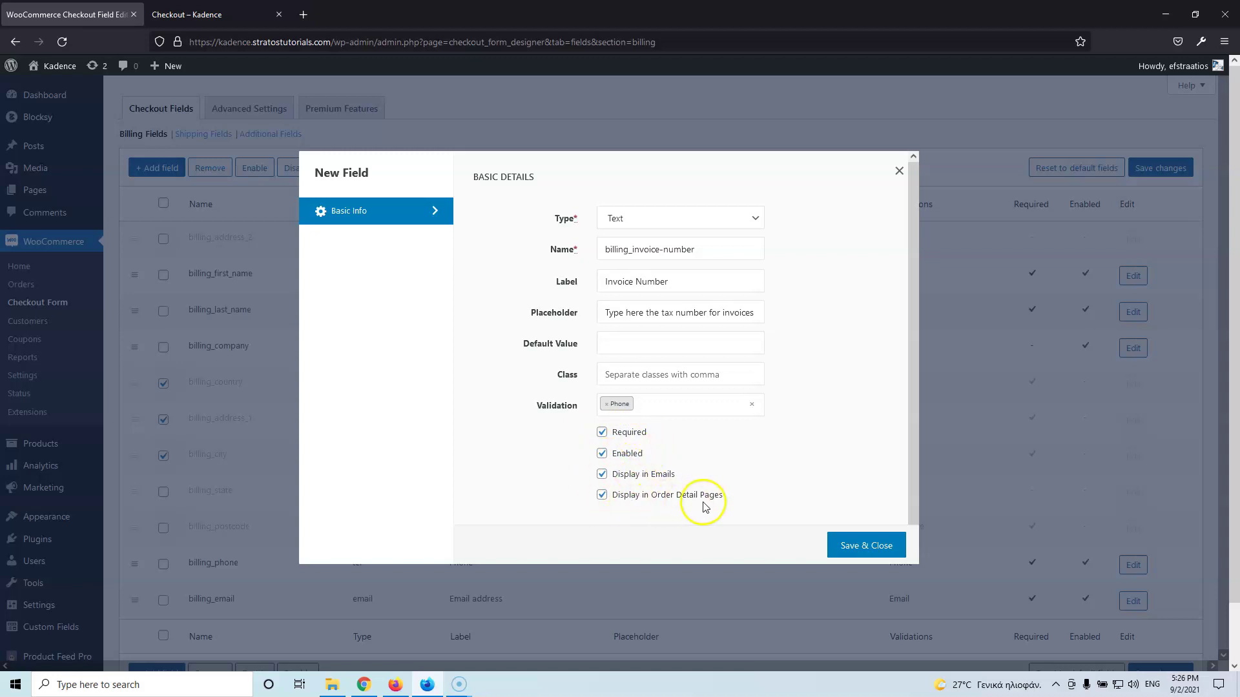
click(604, 404)
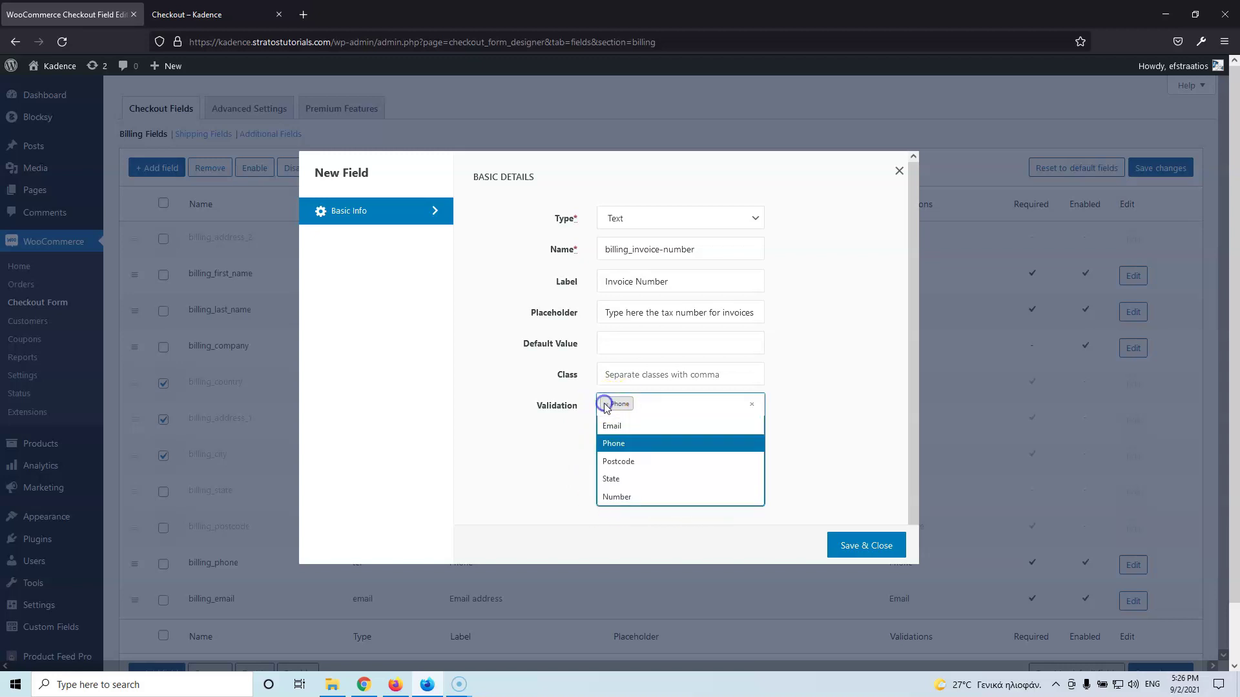
click(751, 405)
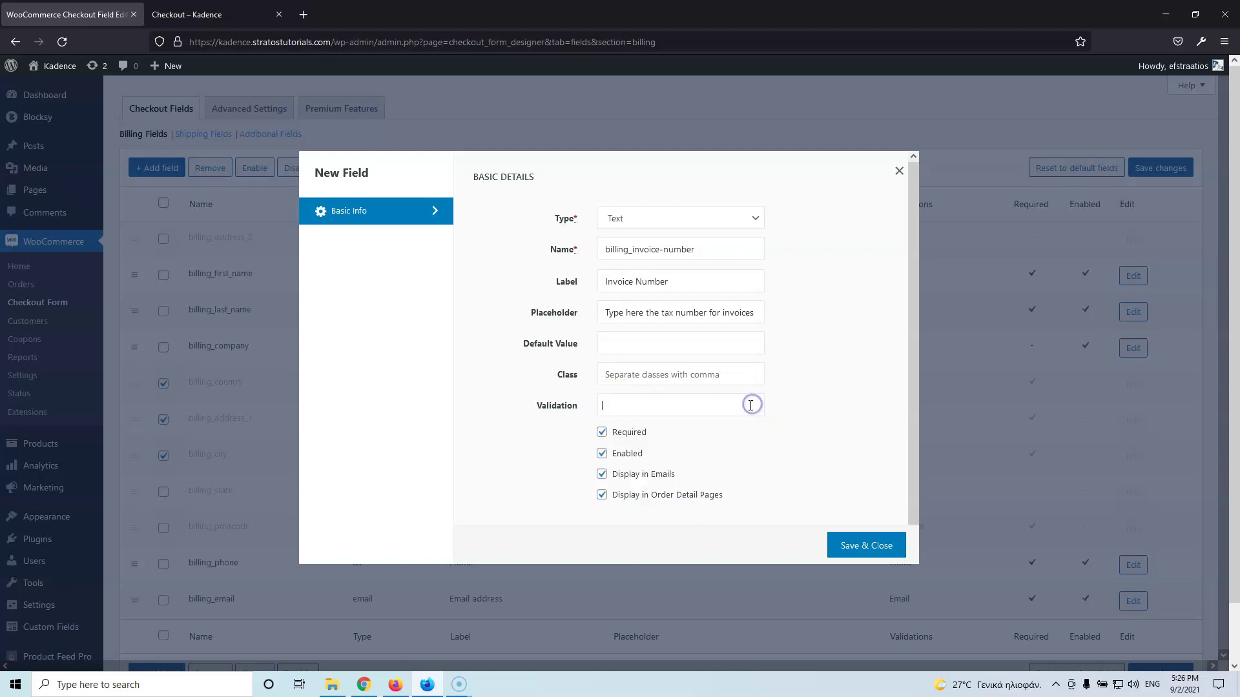
- Make the invoice number field optional, correct its name to billing_invoice_number, and save the new field
click(603, 433)
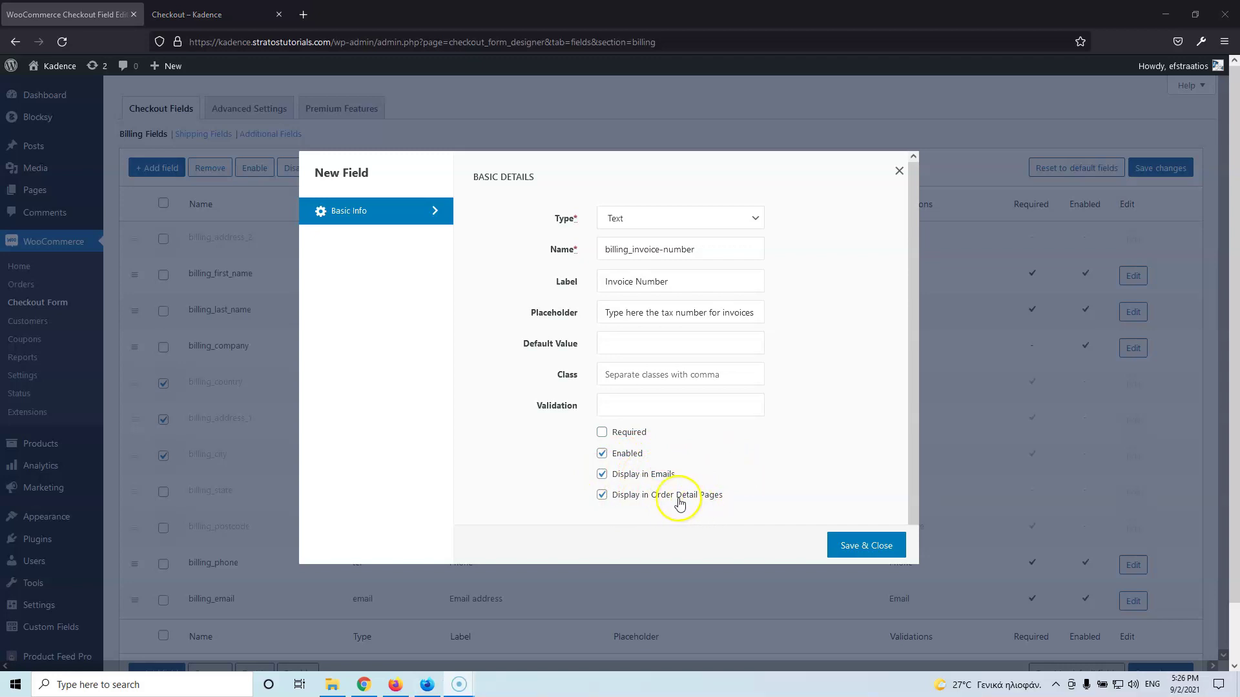
click(856, 548)
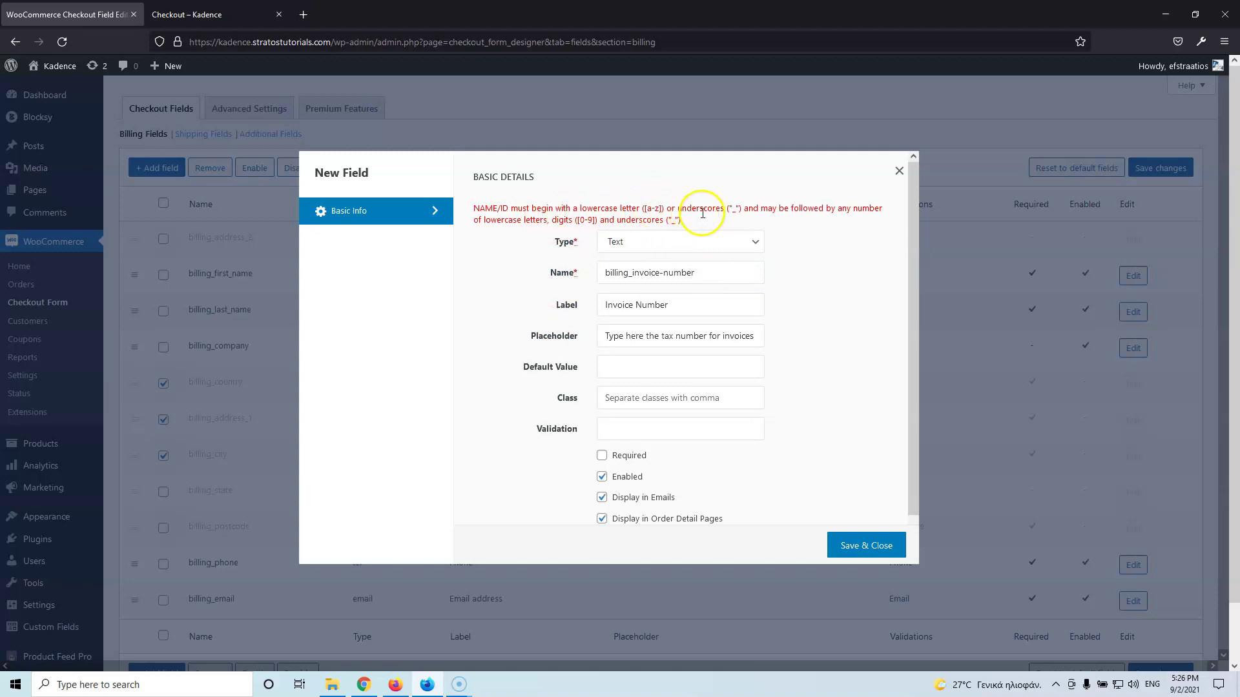
drag(664, 273, 658, 272)
text(_)
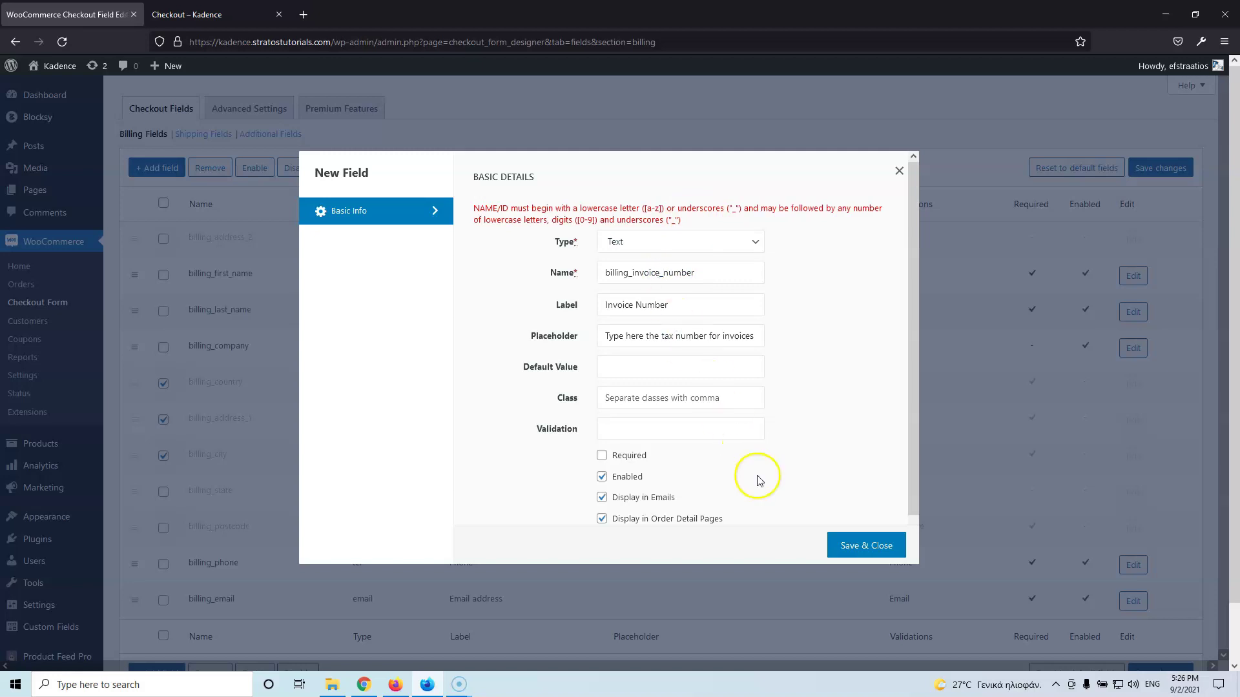
click(838, 550)
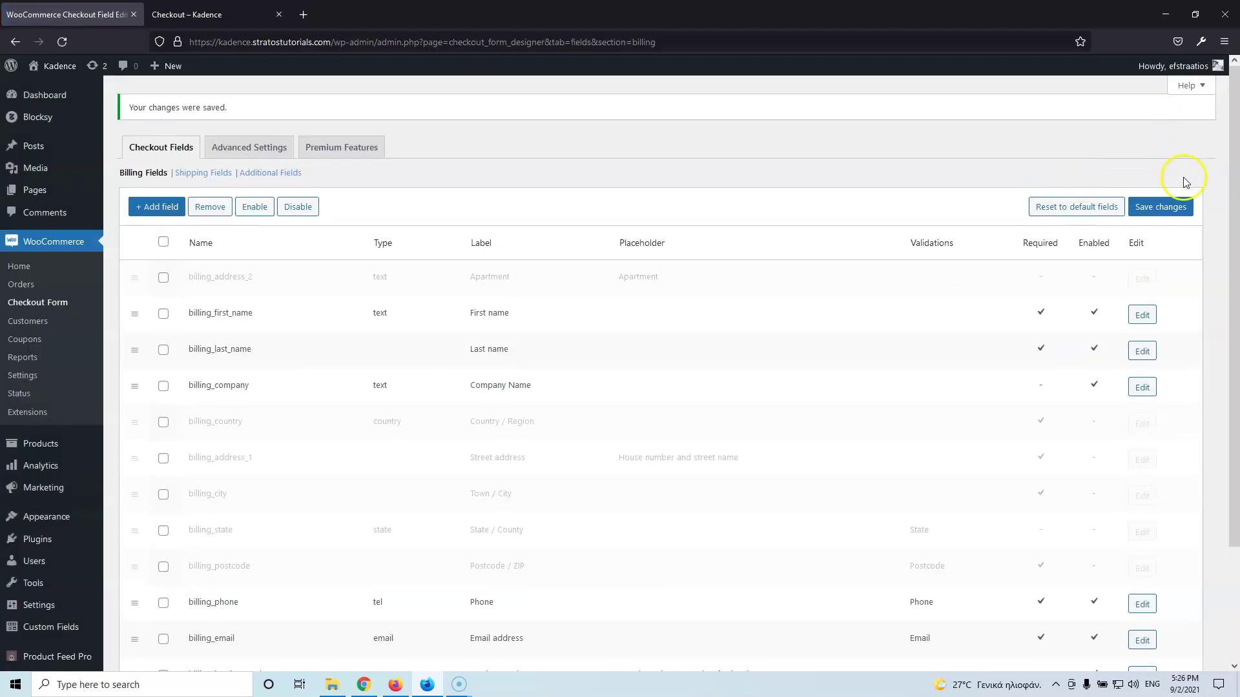
- Move the invoice number field directly below the billing company field and save the field order
scroll(715, 316, down, 2)
drag(139, 553, 142, 321)
click(1169, 107)
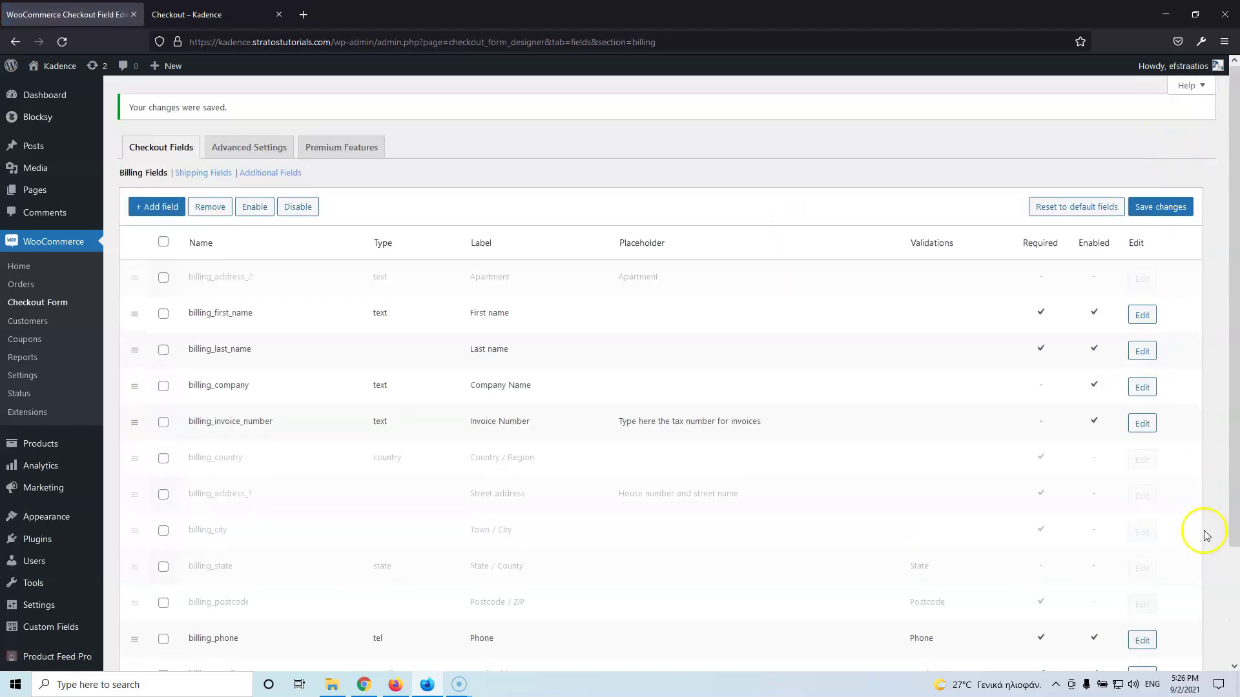
- Reload the checkout page and examine the invoice number field and how the first and last name fields share a row
click(193, 14)
click(63, 42)
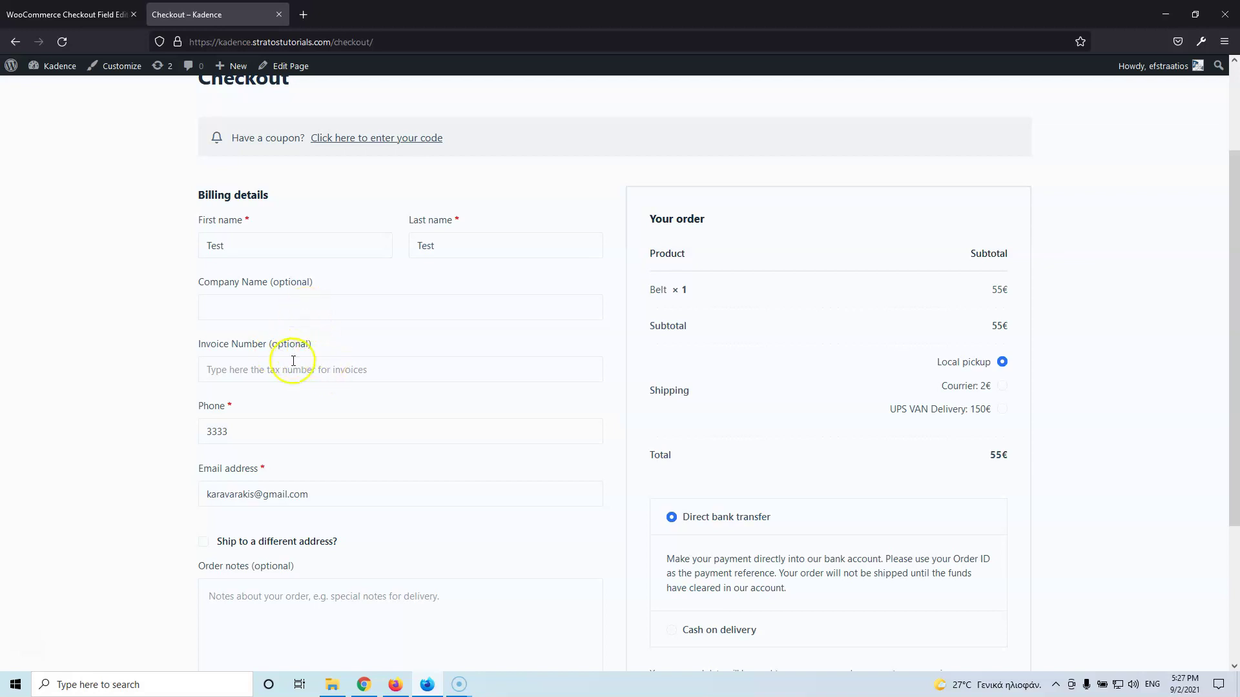
click(301, 308)
click(259, 368)
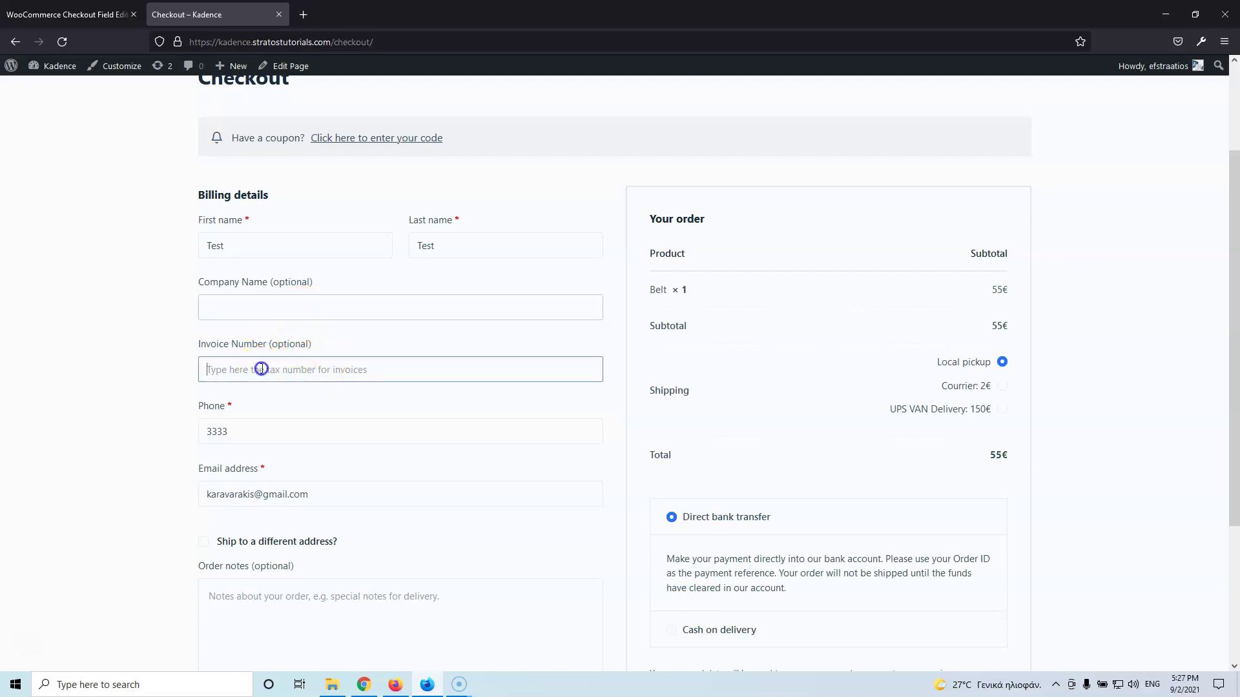
click(288, 249)
click(451, 241)
click(336, 239)
click(458, 239)
click(349, 237)
click(480, 242)
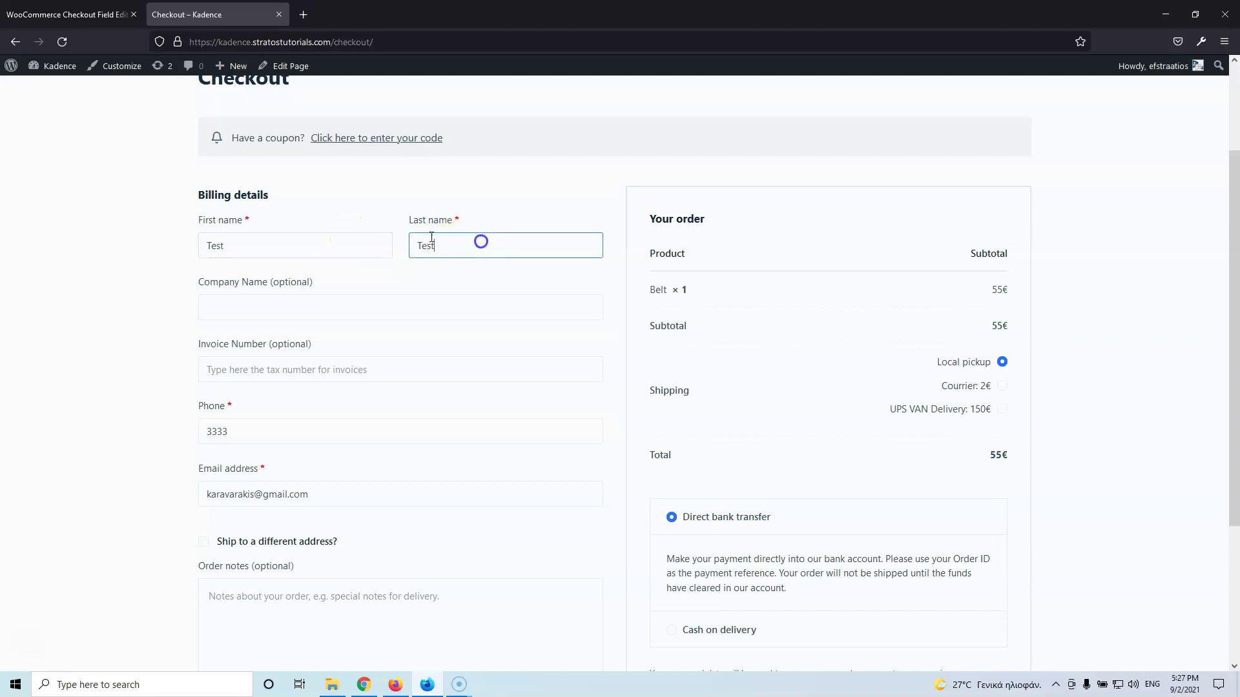
- Copy the class form-row-first from the billing first name field's settings and close them without changes
click(91, 23)
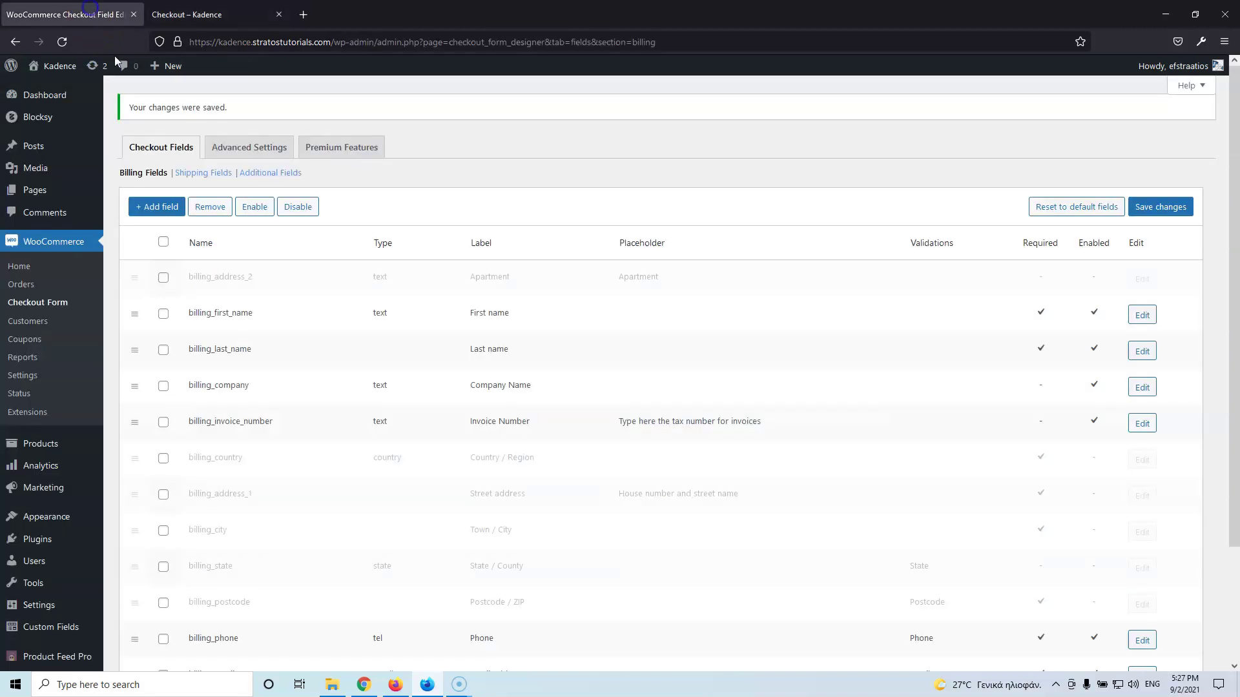
click(1139, 316)
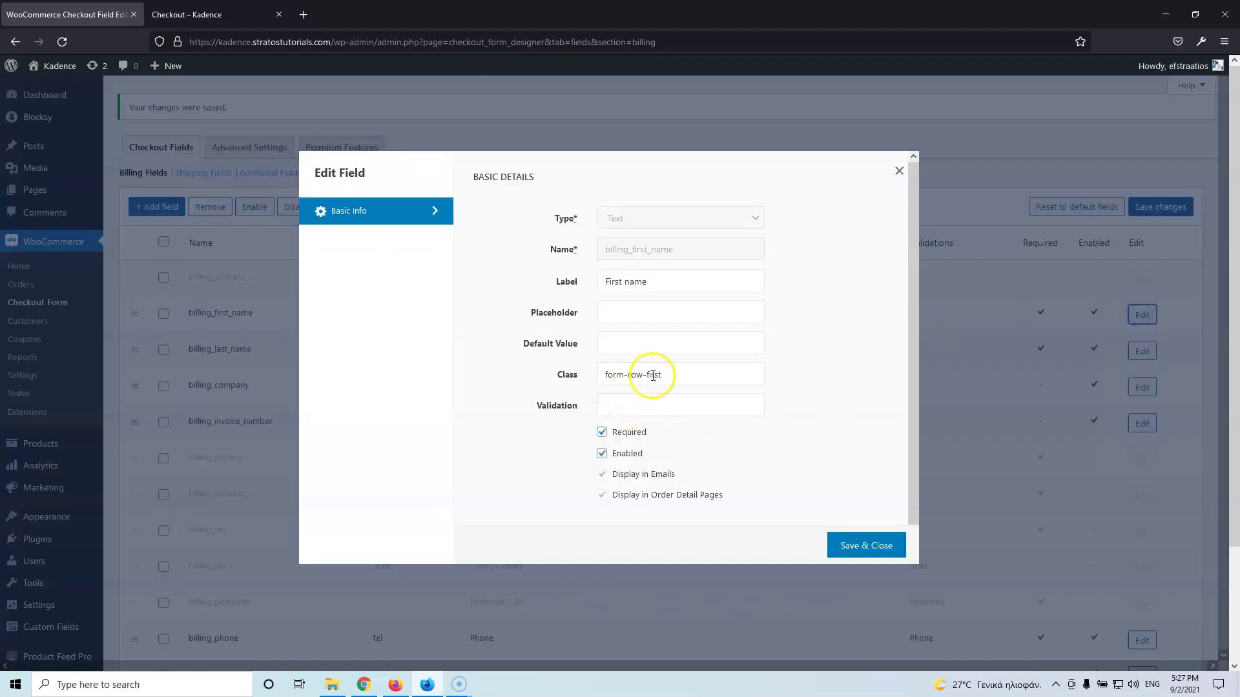
drag(683, 372, 551, 377)
key(ctrl+c)
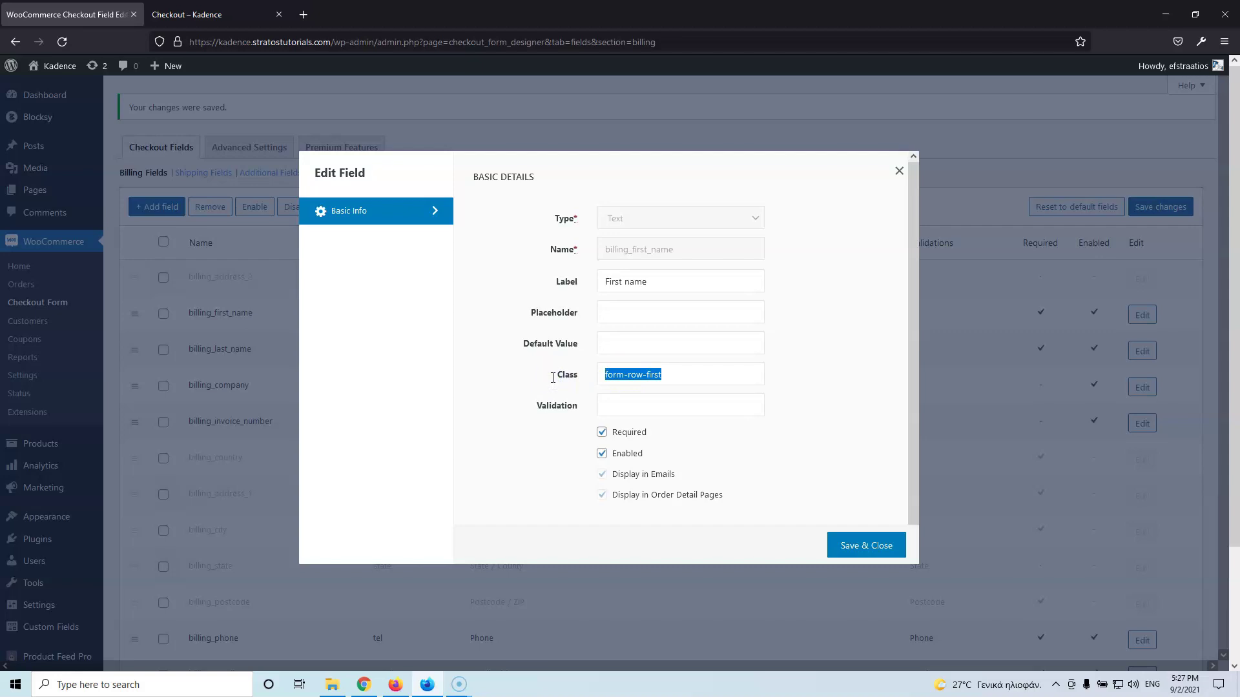
click(898, 170)
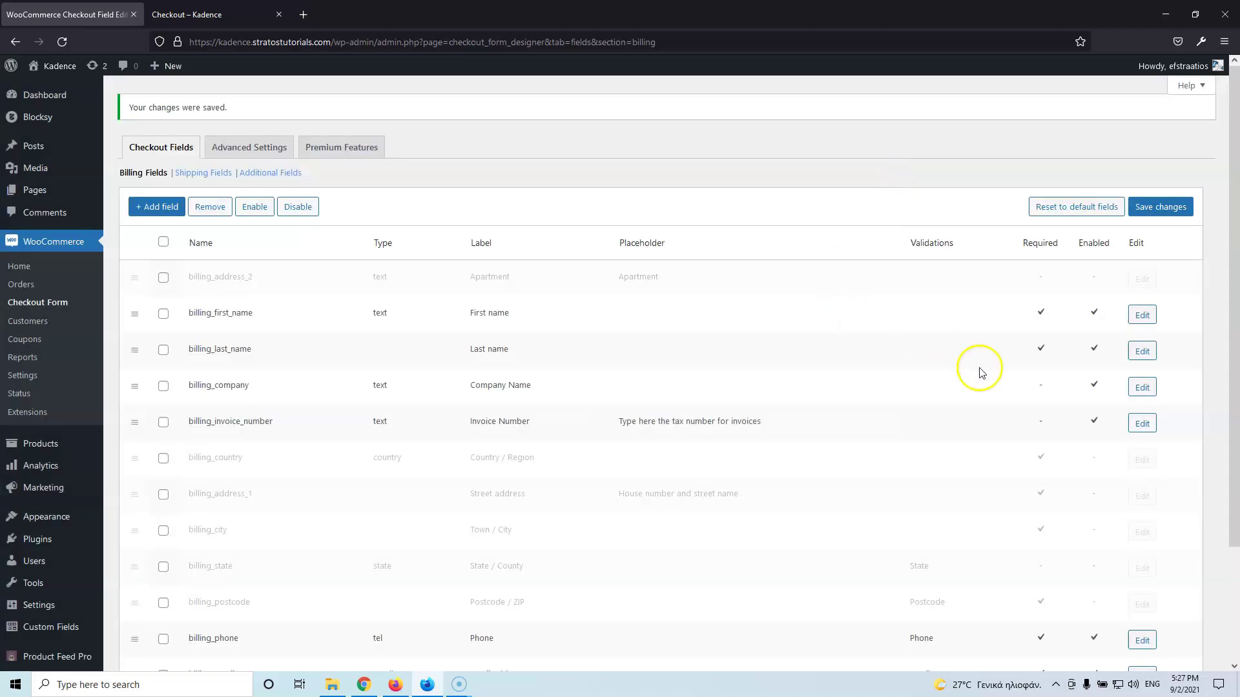
- Set the billing company field's class to form-row-first and save the field
click(1141, 387)
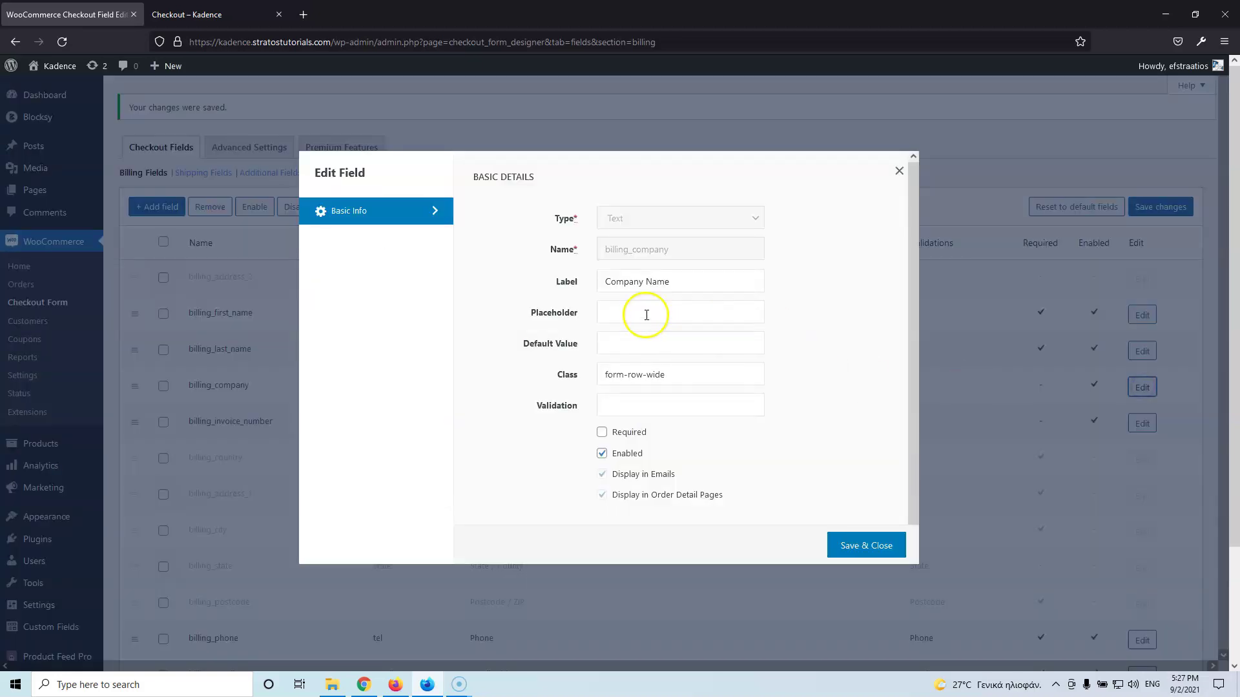
drag(672, 374, 567, 366)
key(ctrl+v)
click(850, 547)
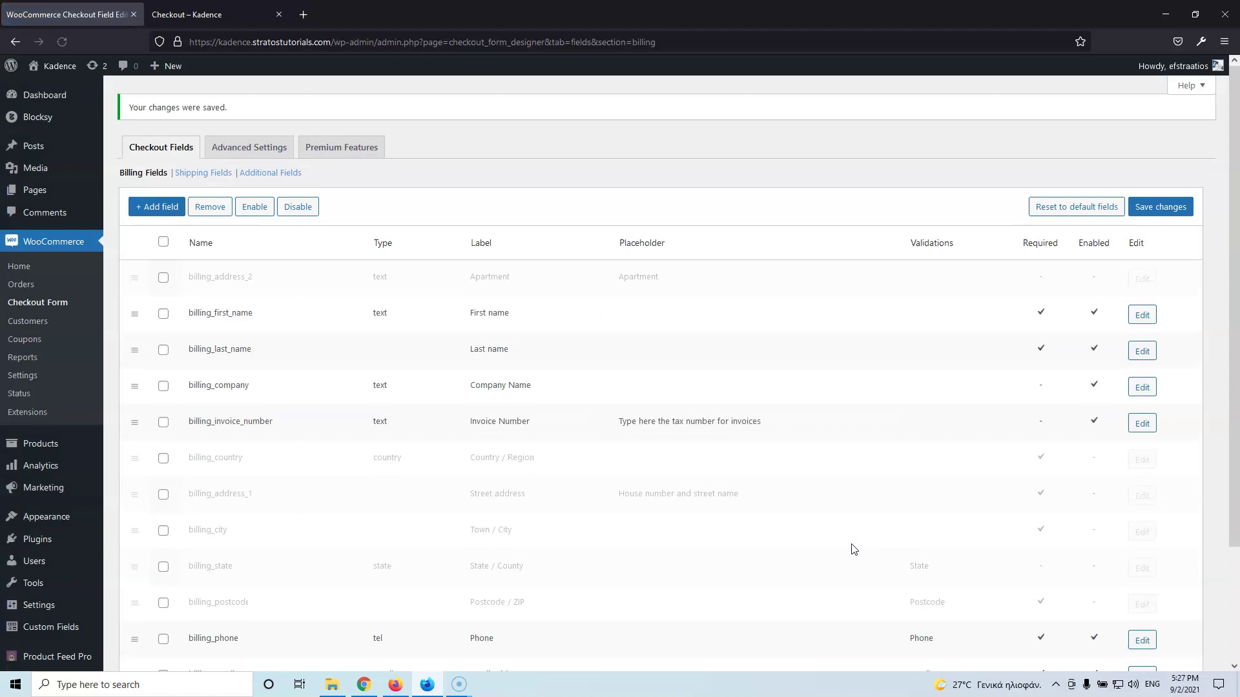
- Copy the class form-row-last from the billing last name field's settings and close them without changes
click(1141, 350)
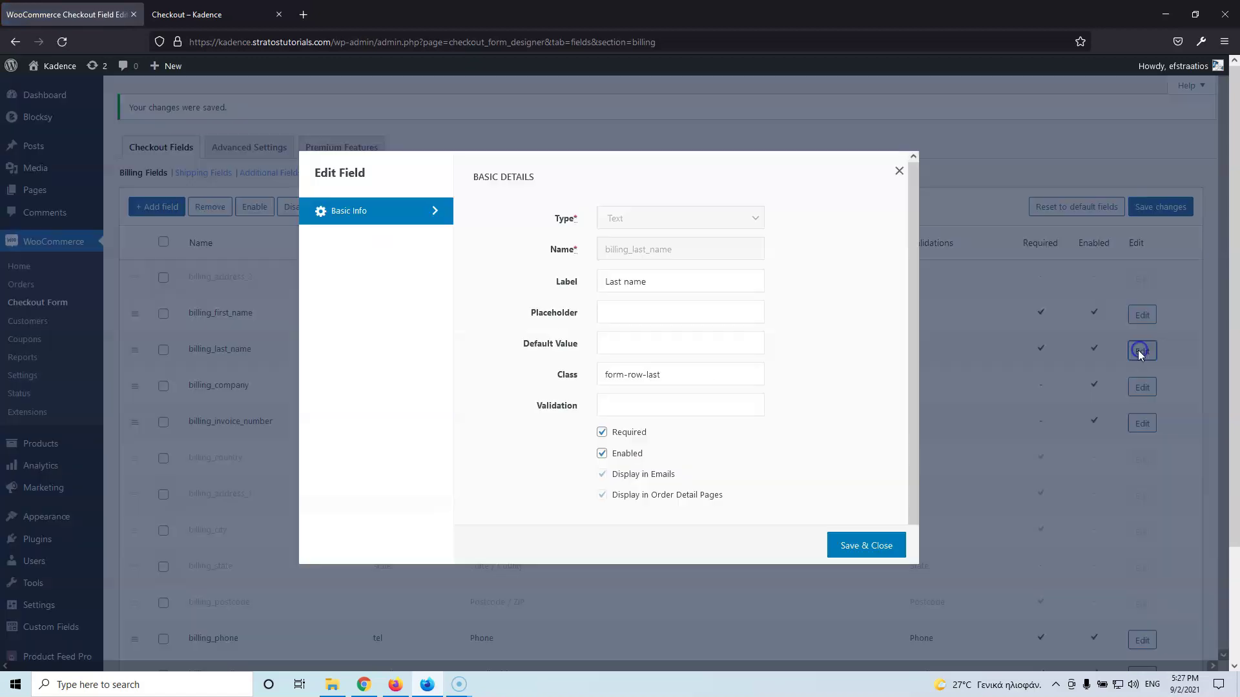
drag(662, 374, 562, 371)
key(ctrl+c)
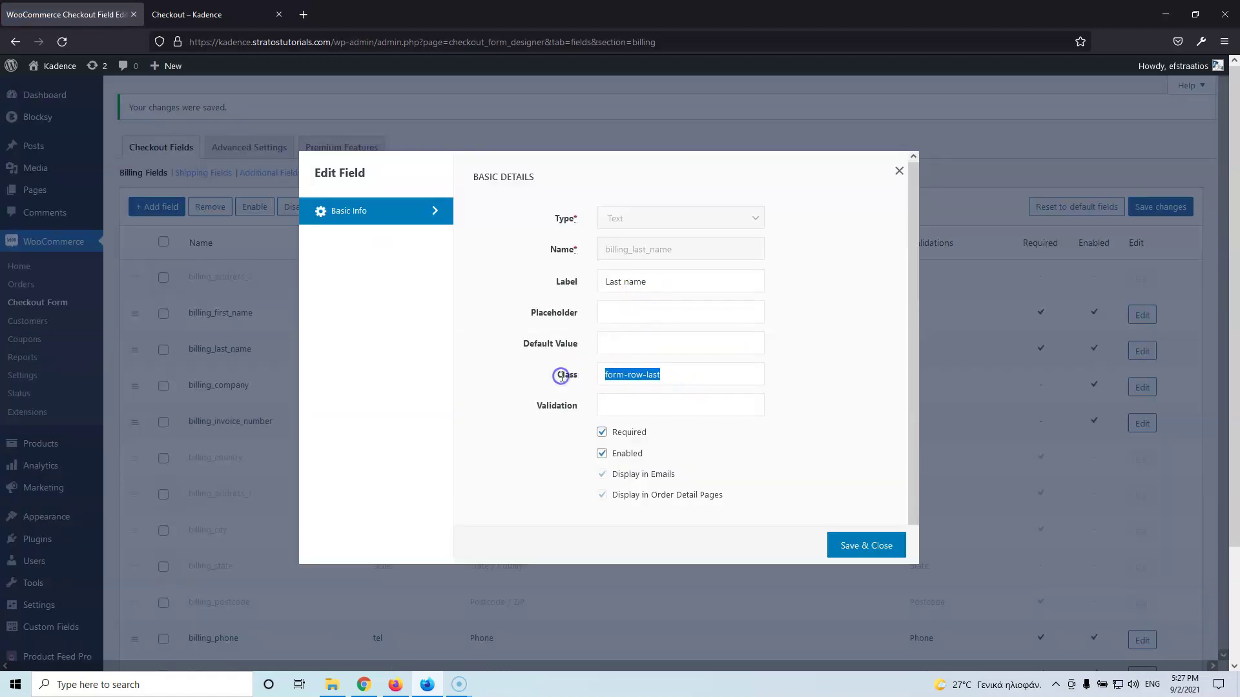
click(898, 171)
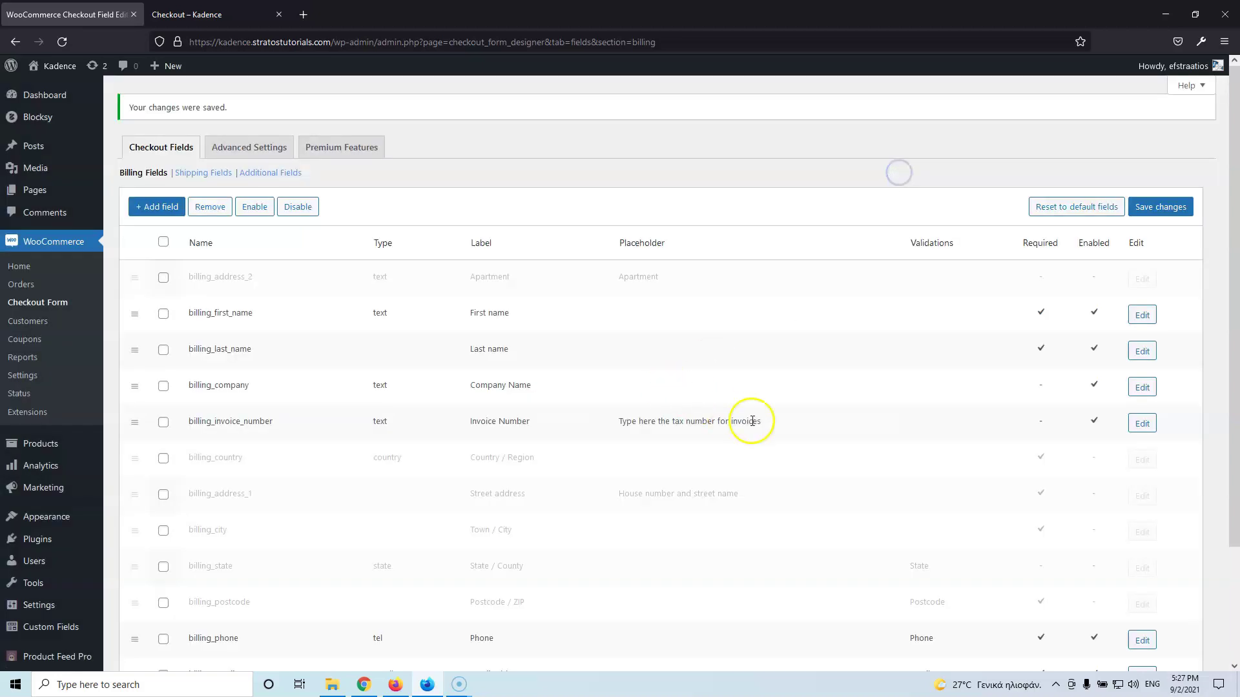
- Set the billing invoice number field's class to form-row-last and save the field
click(1141, 423)
click(644, 374)
key(ctrl+v)
click(856, 544)
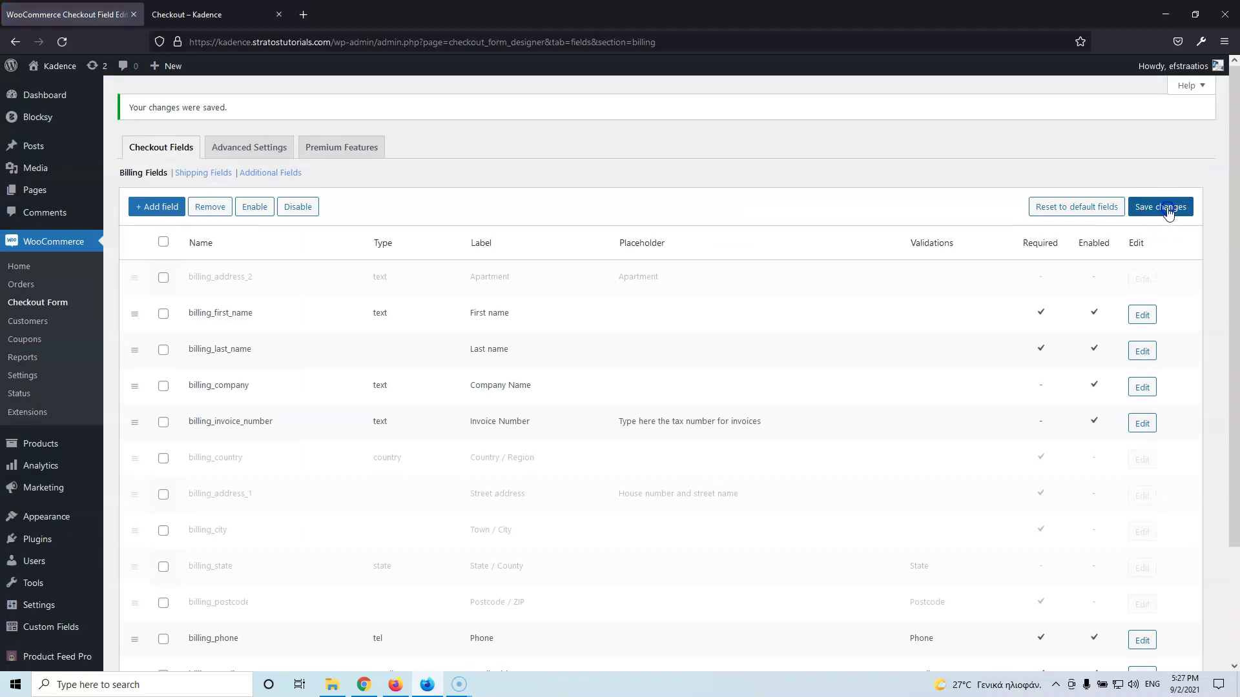
- Reload the checkout page and examine the row layout of the company name and invoice number fields against the billing field list
click(201, 15)
click(64, 43)
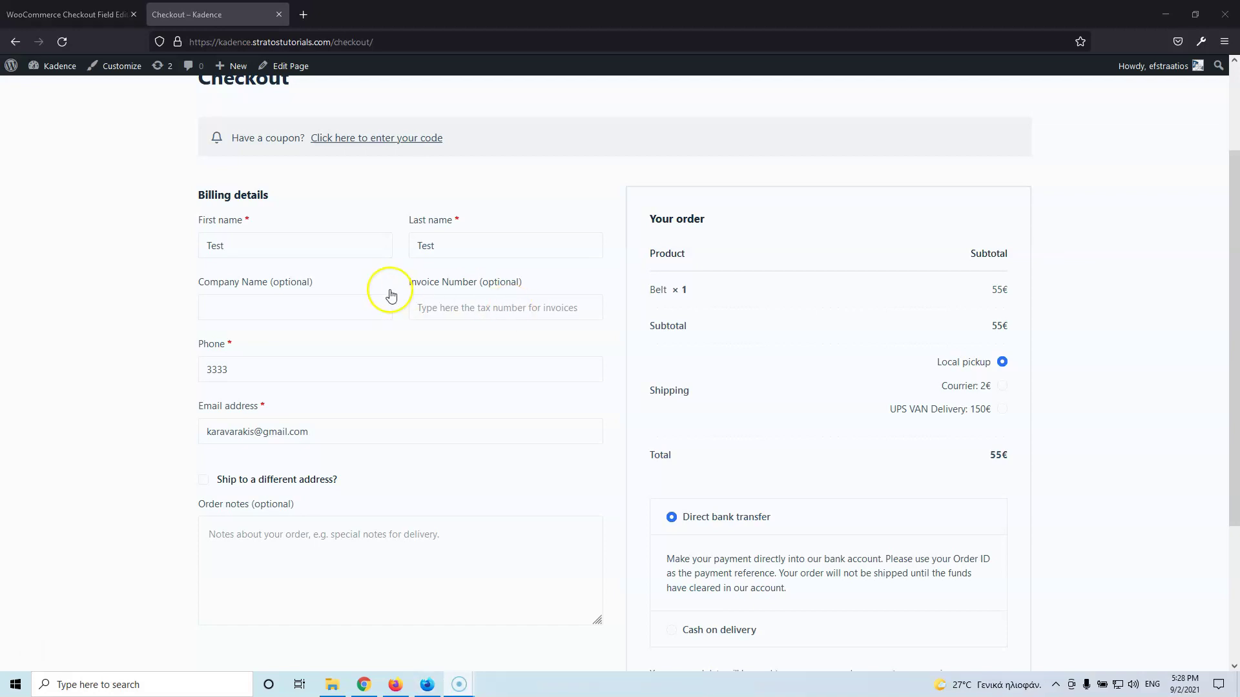
click(89, 10)
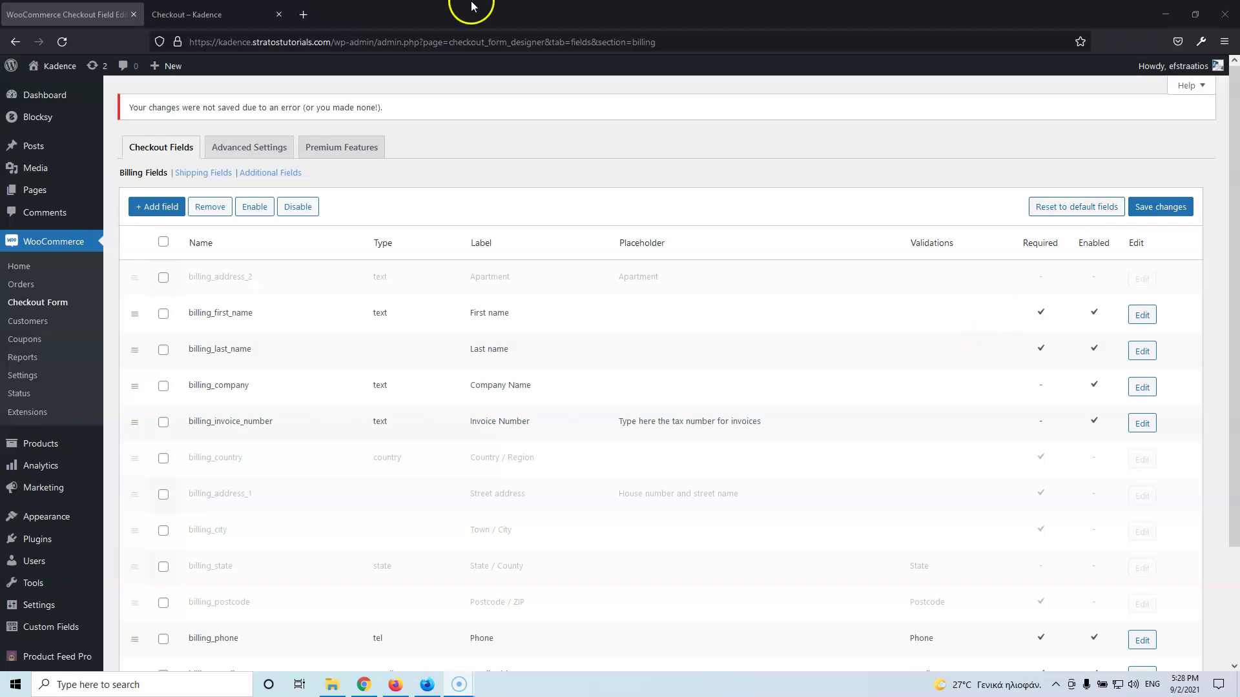
click(204, 25)
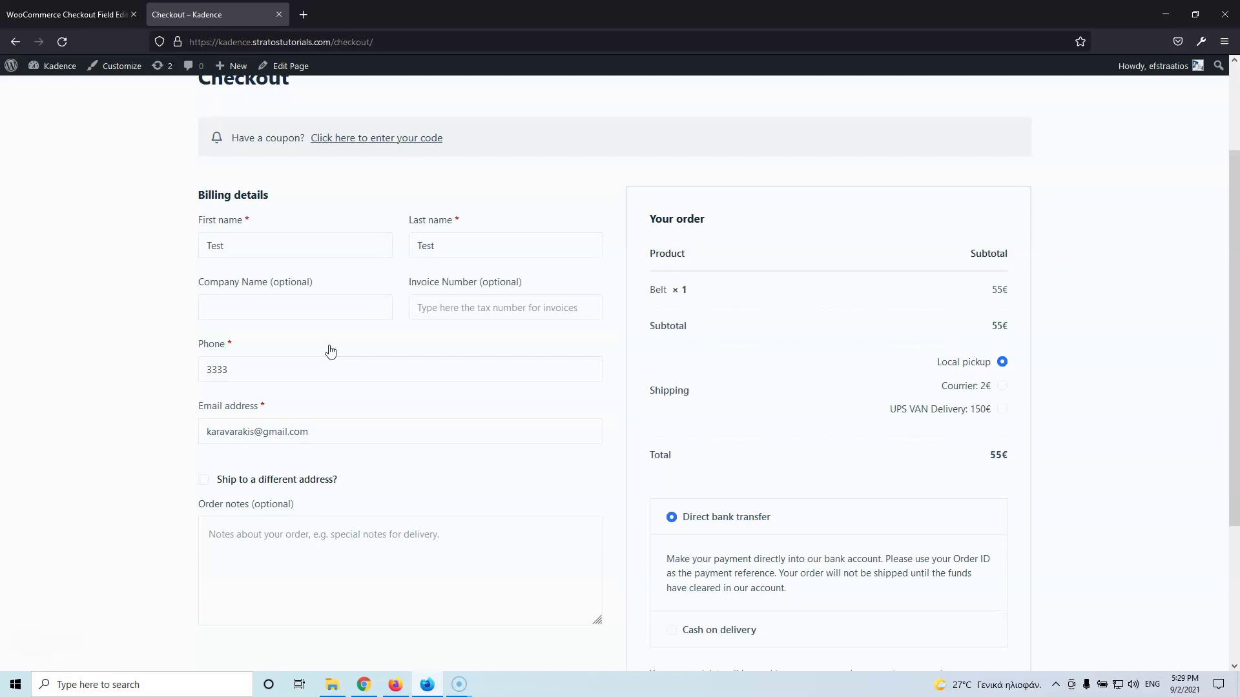
click(160, 436)
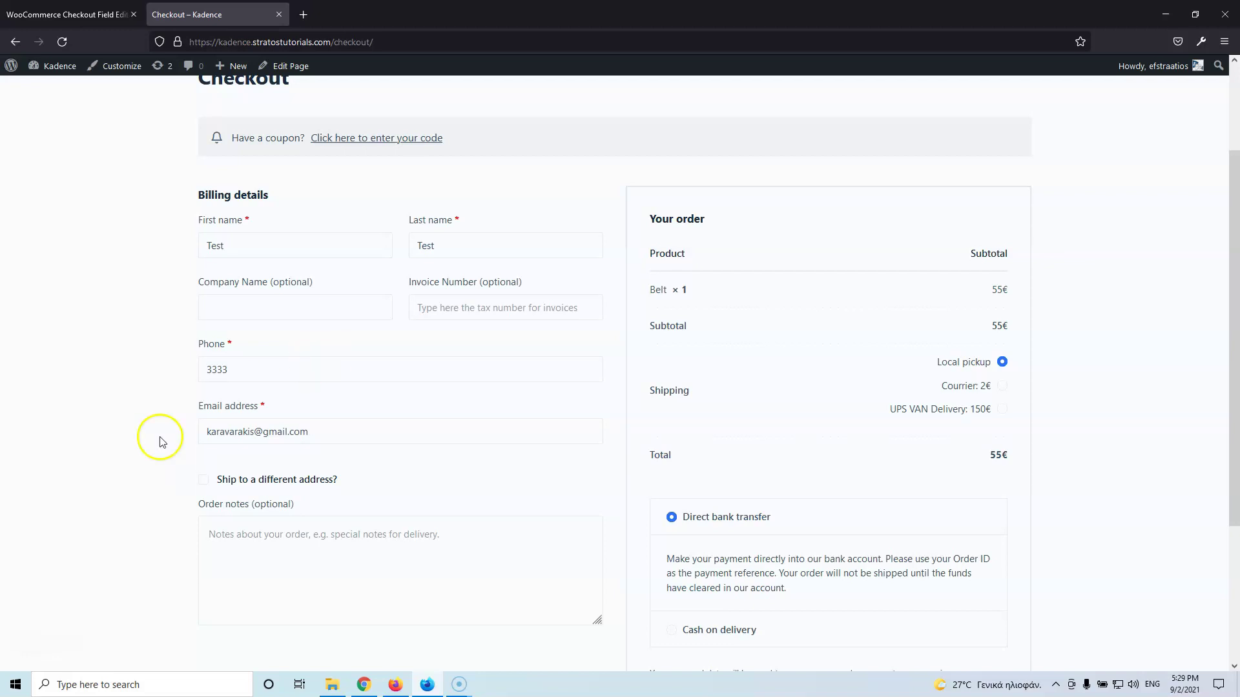